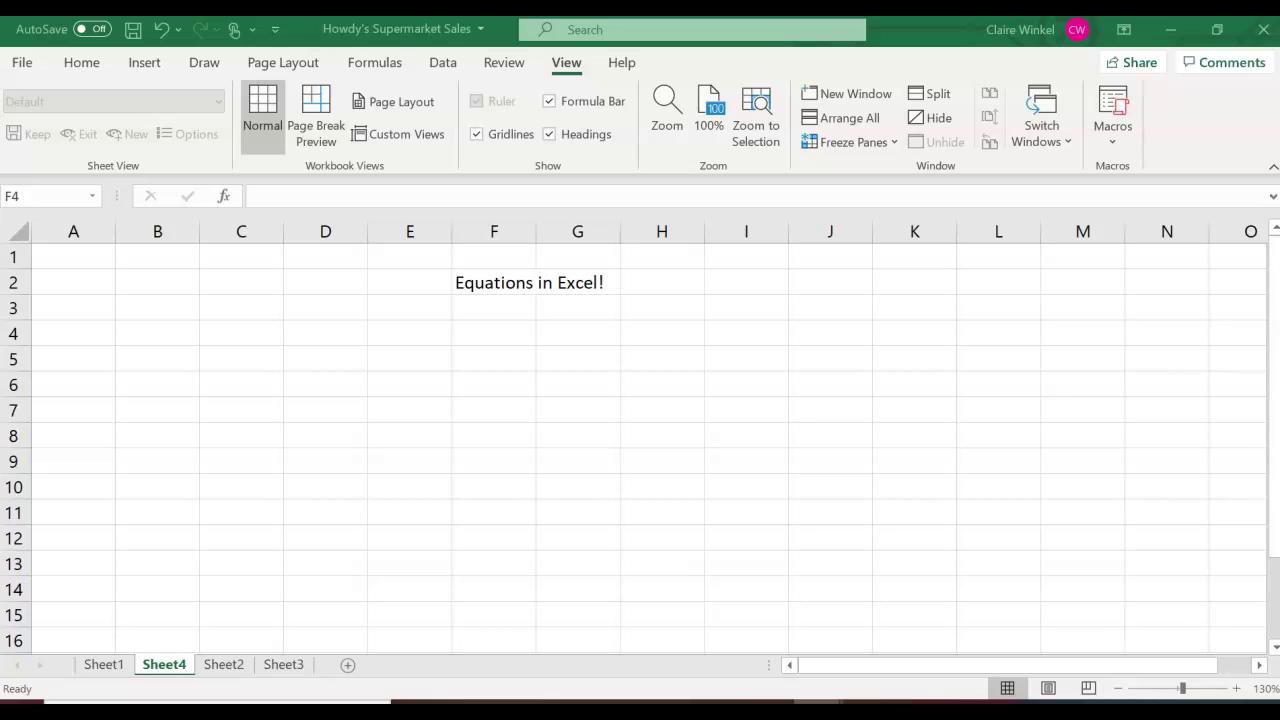
Enter 'add six to 7' in D4, the text 6+7 in D5, and =6+7 in D6 showing 13
click(326, 335)
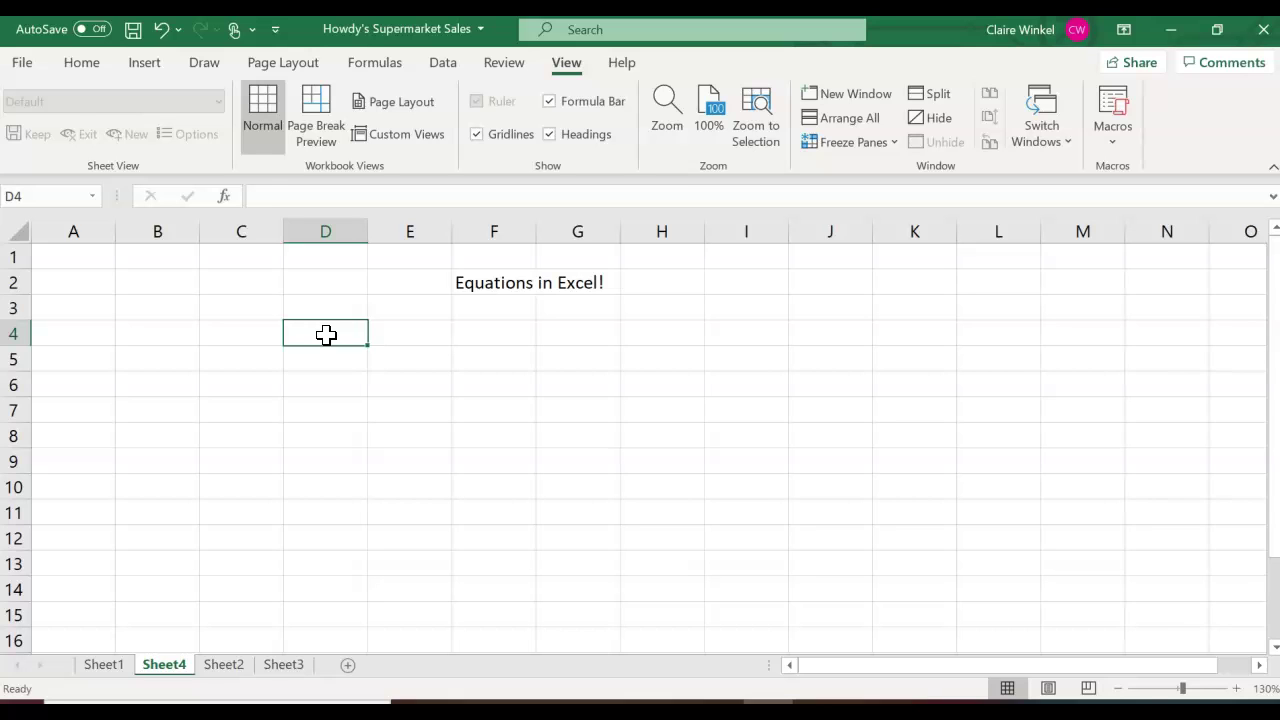
text(add six to 7)
key(Return)
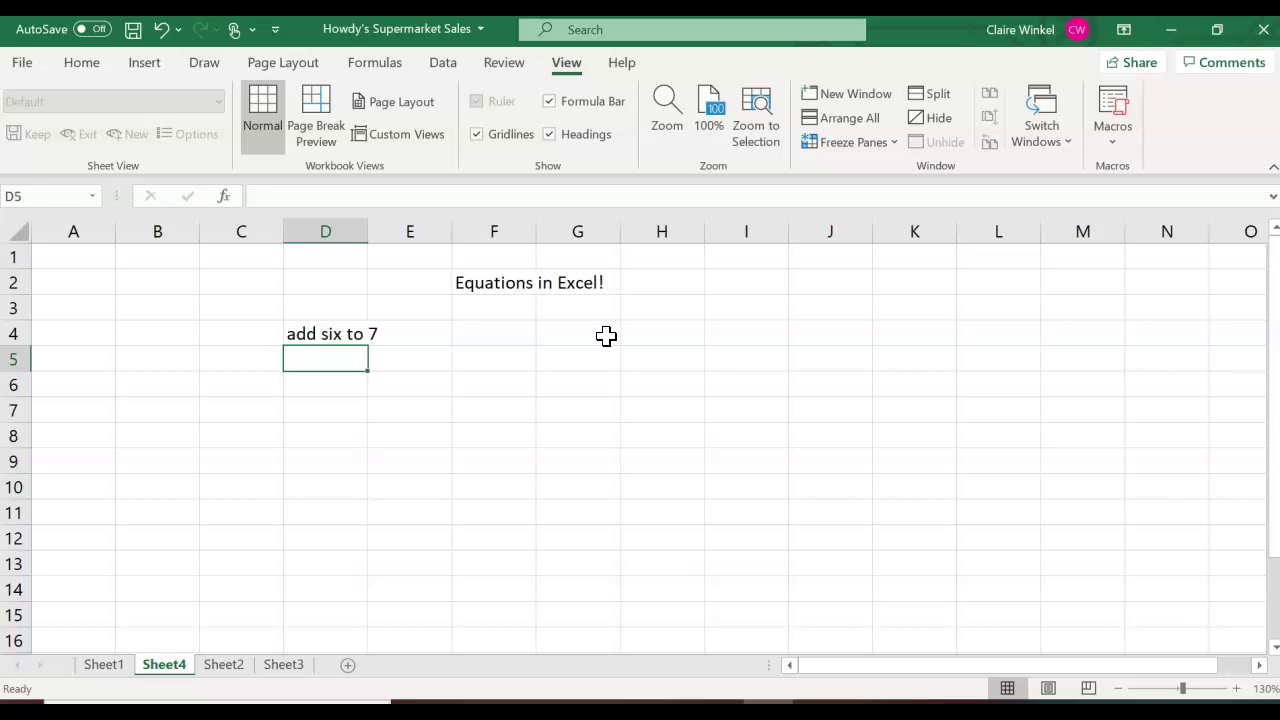
text(6+7)
key(Return)
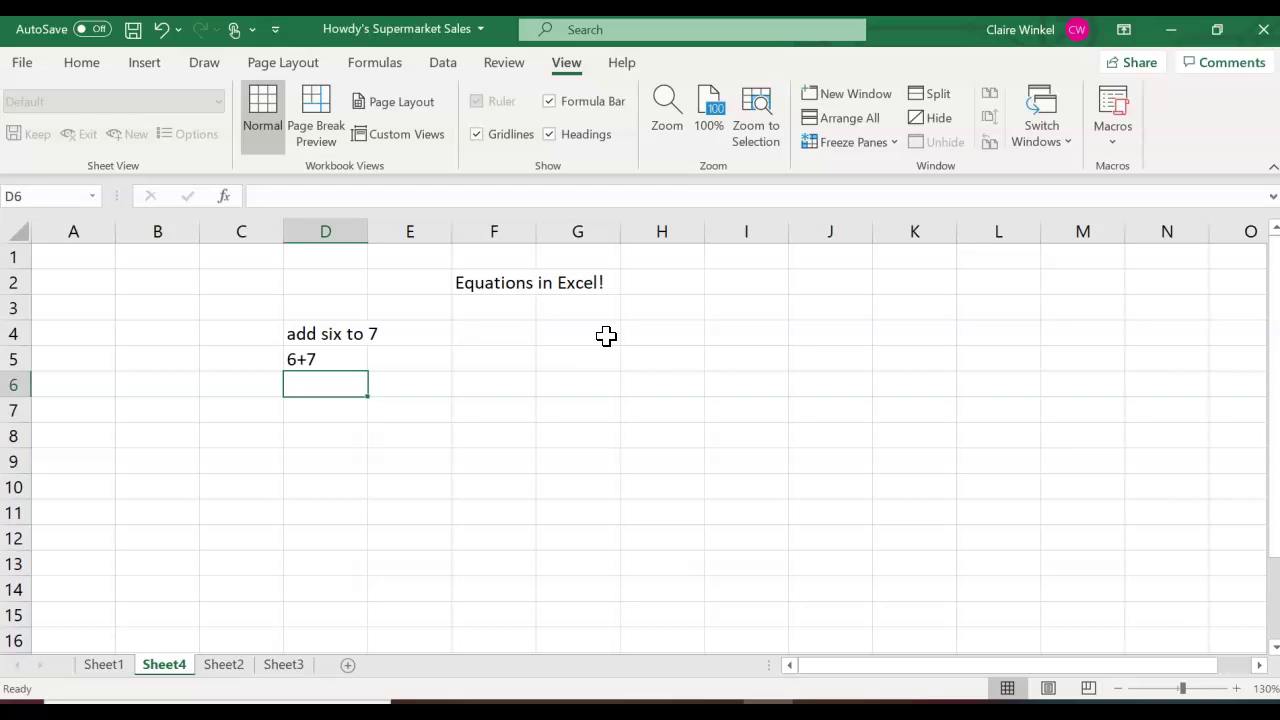
text(=)
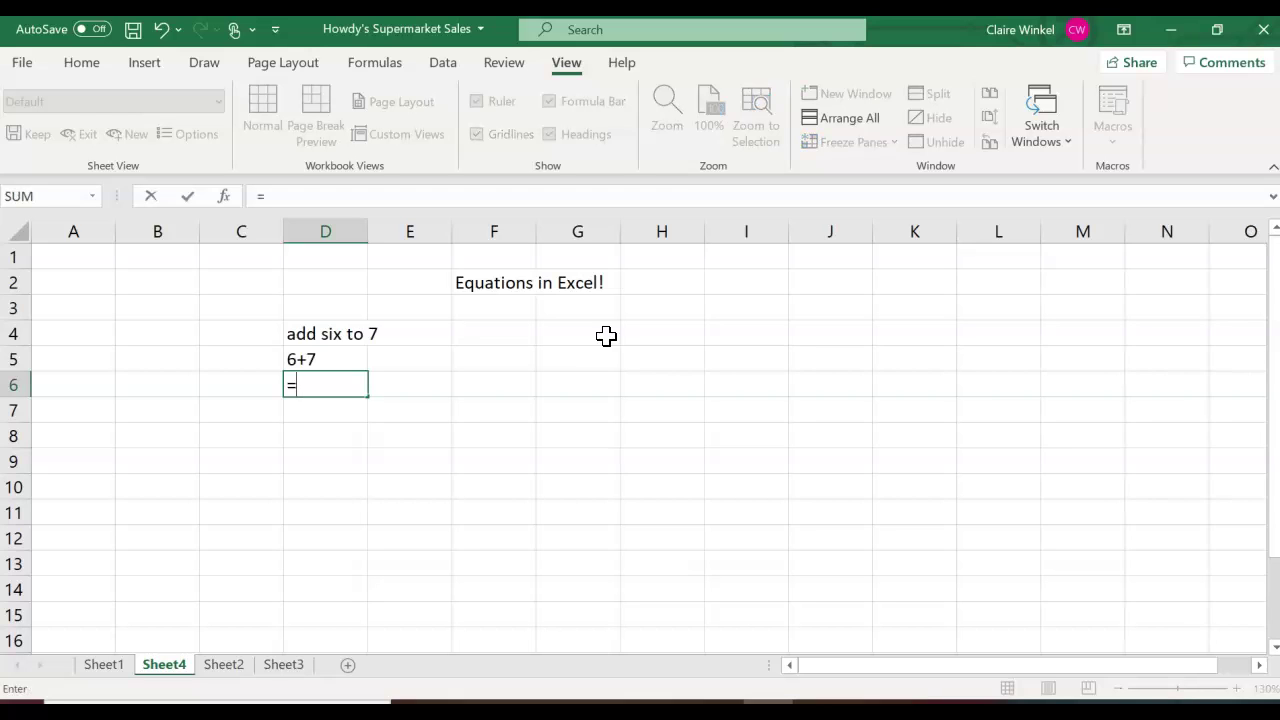
text(6+7)
key(Return)
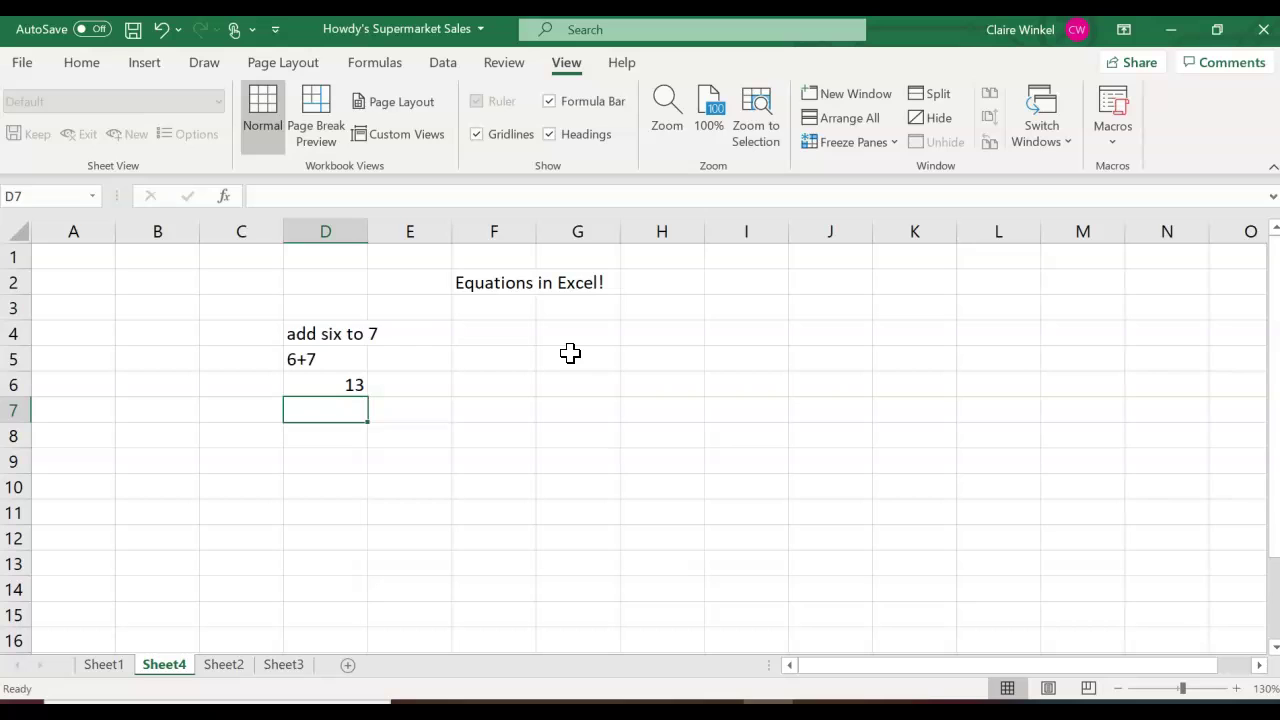
key(Down)
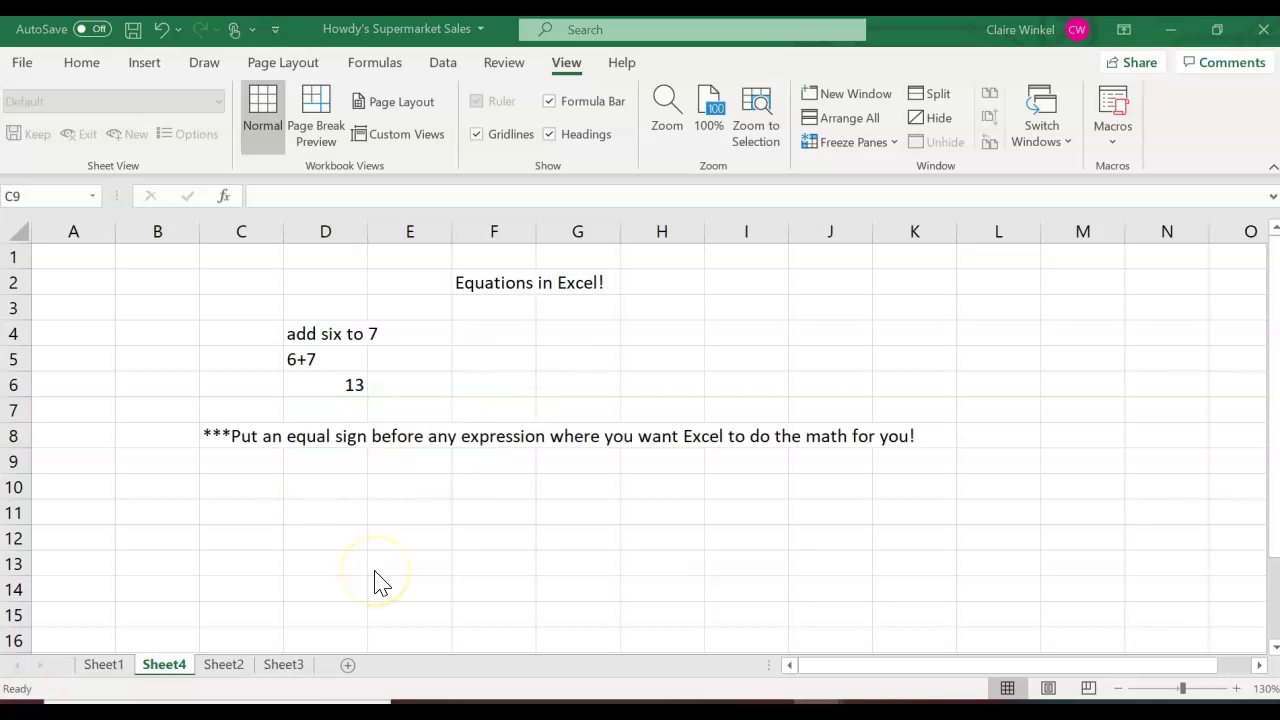
List 'addition +', 'subtraction -' and 'multiplication *' in D10:D12
click(310, 486)
text(addition +)
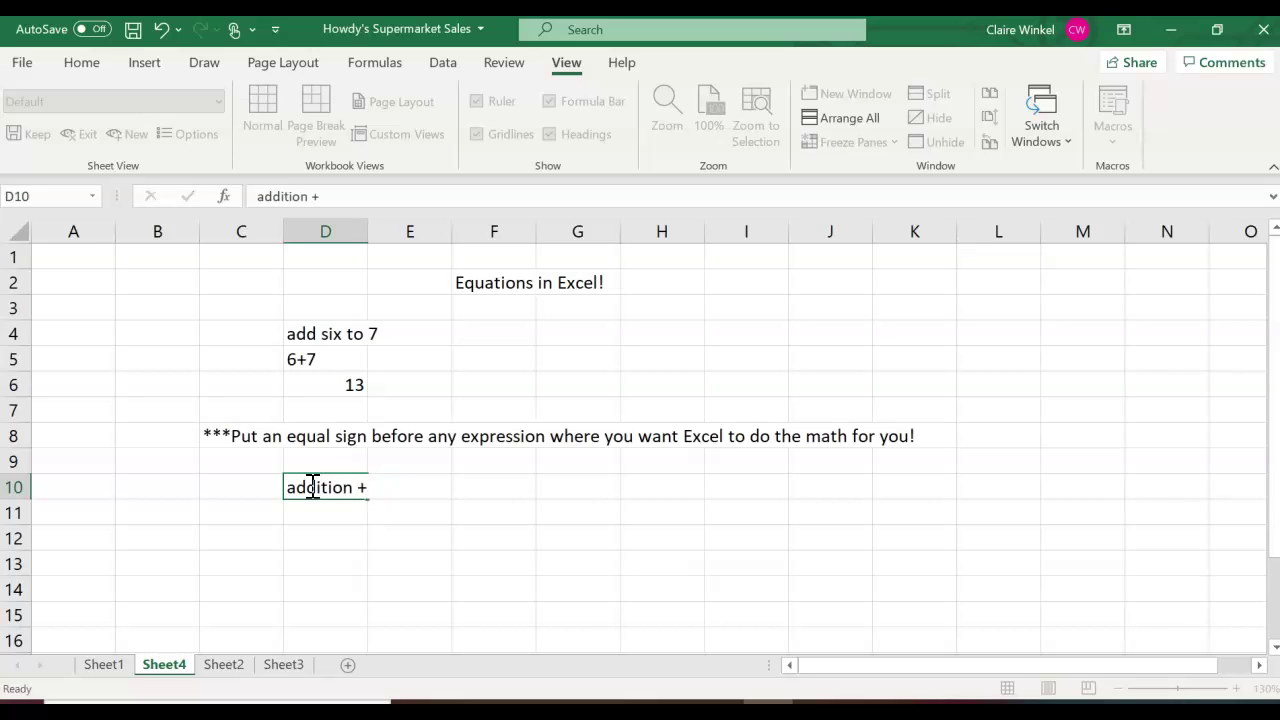
key(Return)
text(subt)
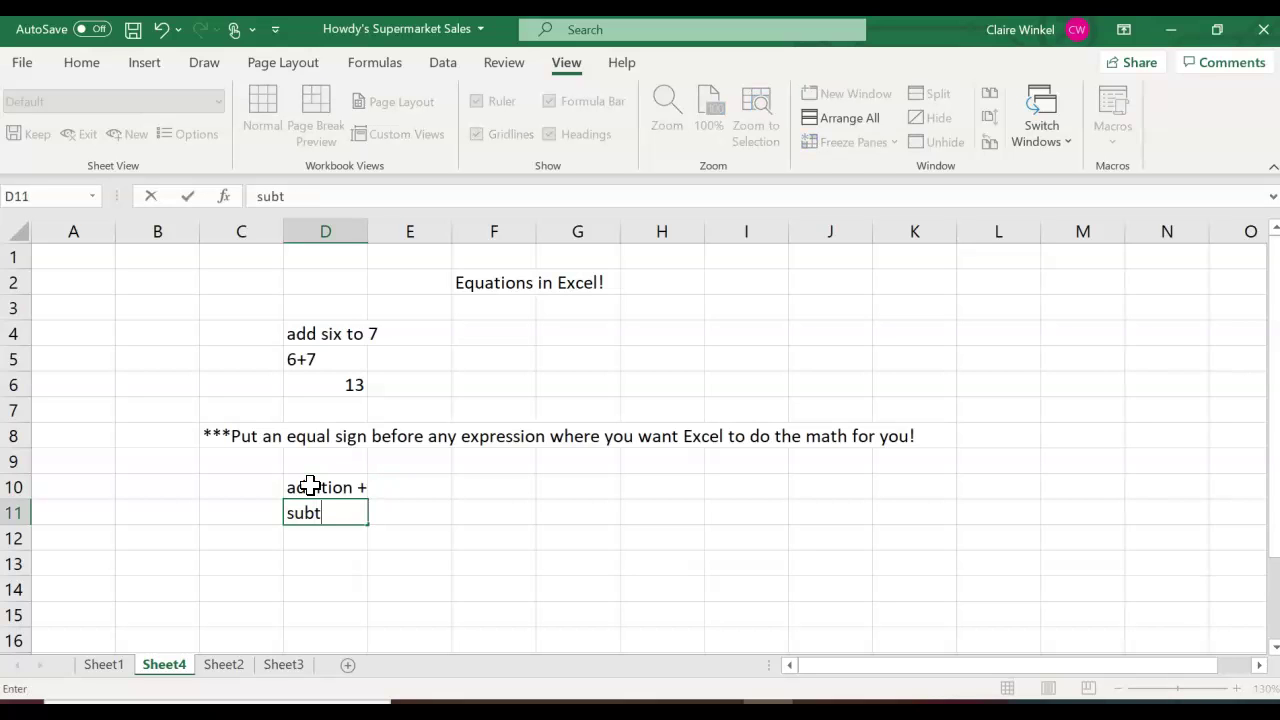
text(raction -)
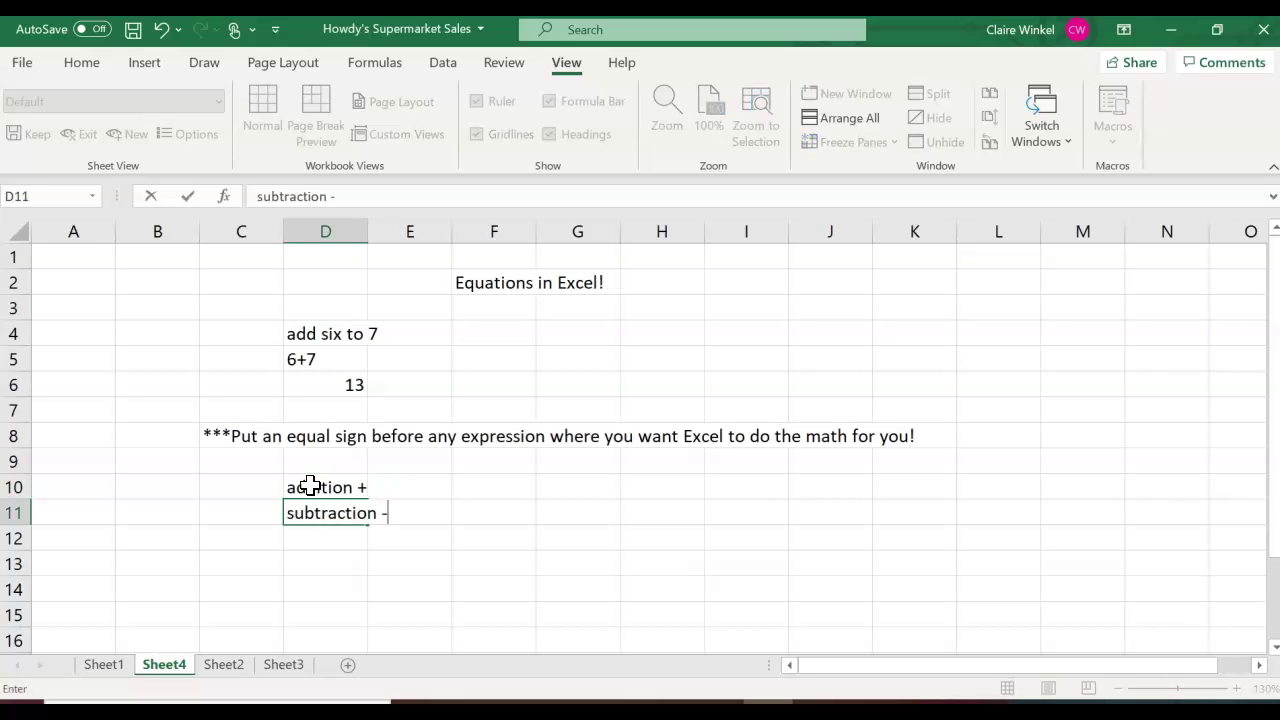
key(Return)
text(mul)
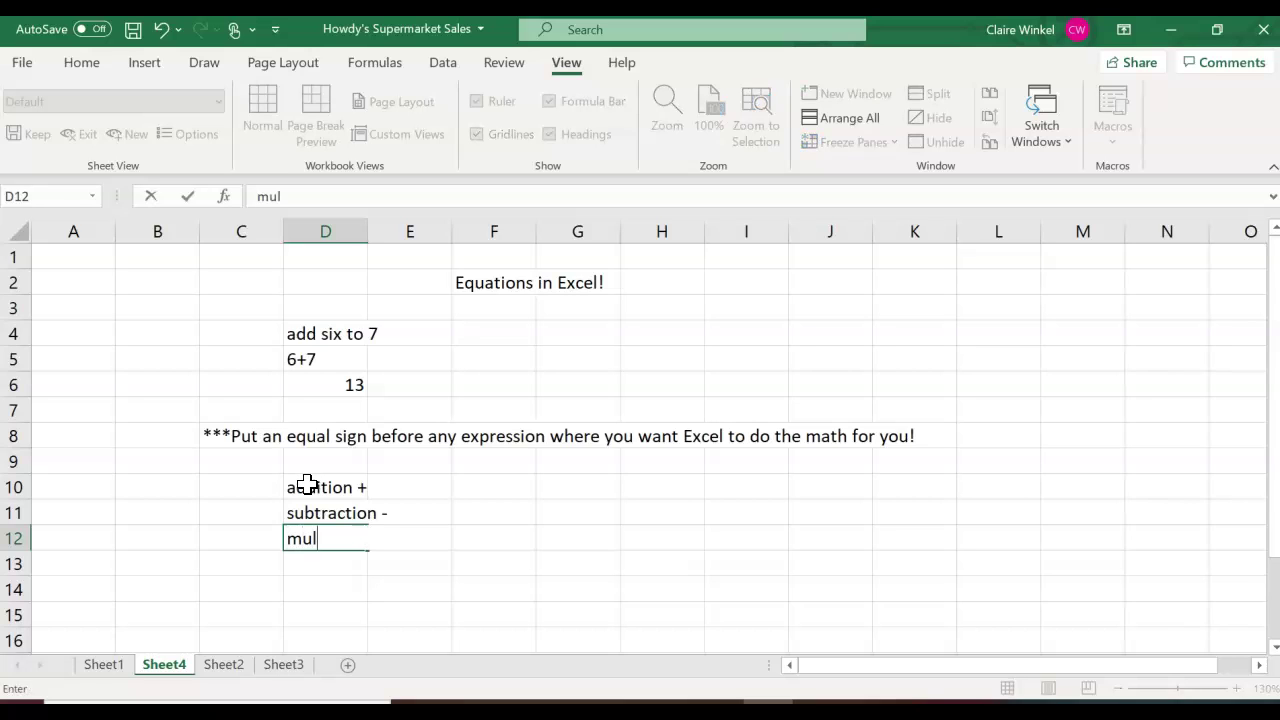
text(tiplication *)
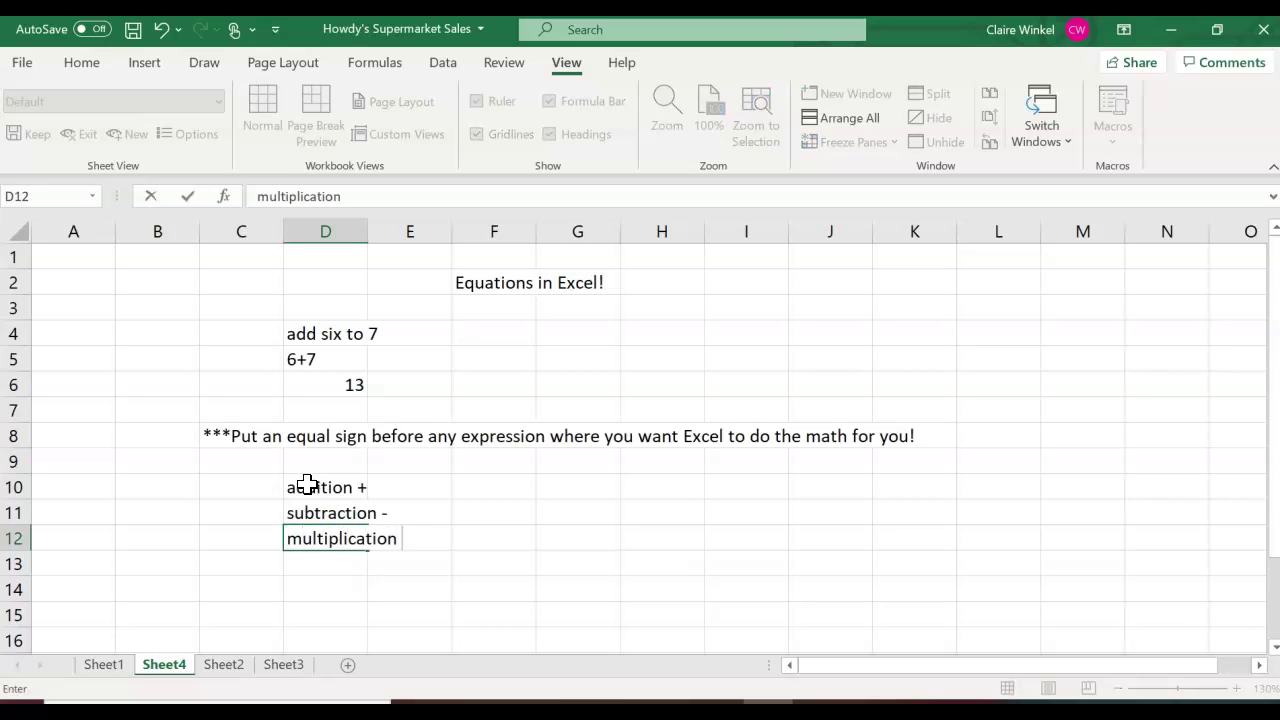
key(Return)
Add 'division /', 'powers ^' and a 'square root' label in D13:D15
text(division /)
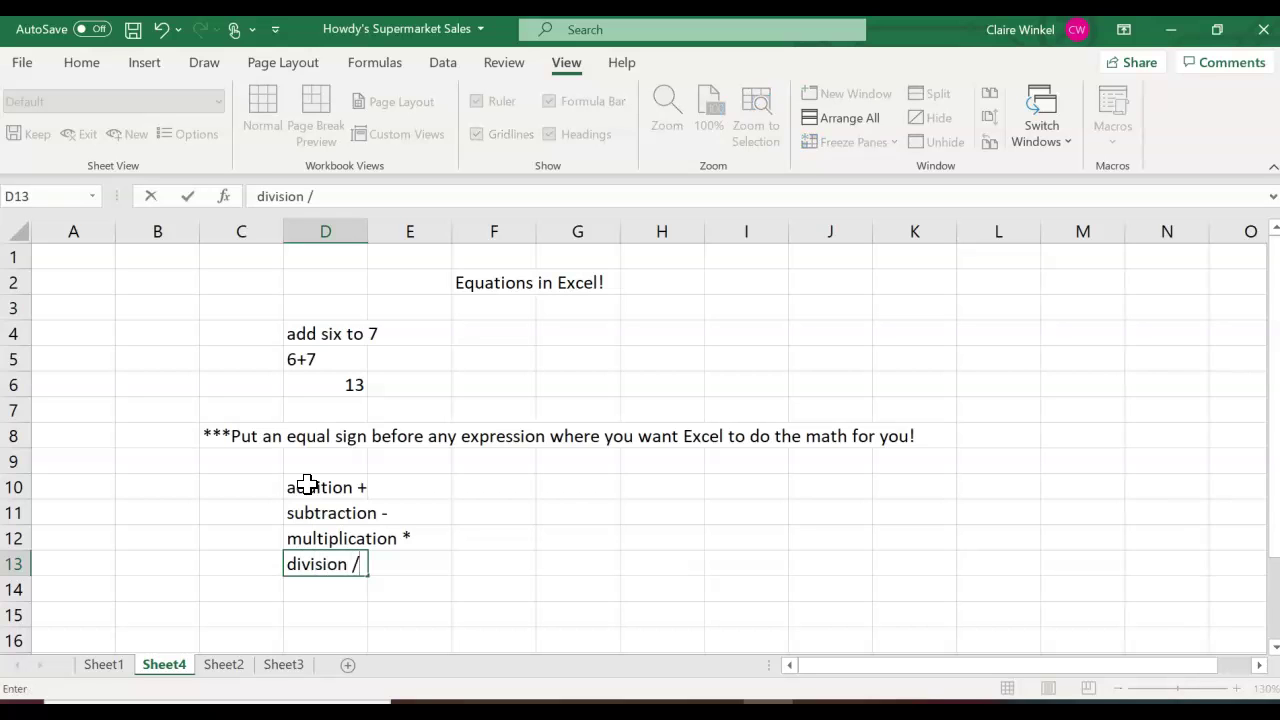
key(Return)
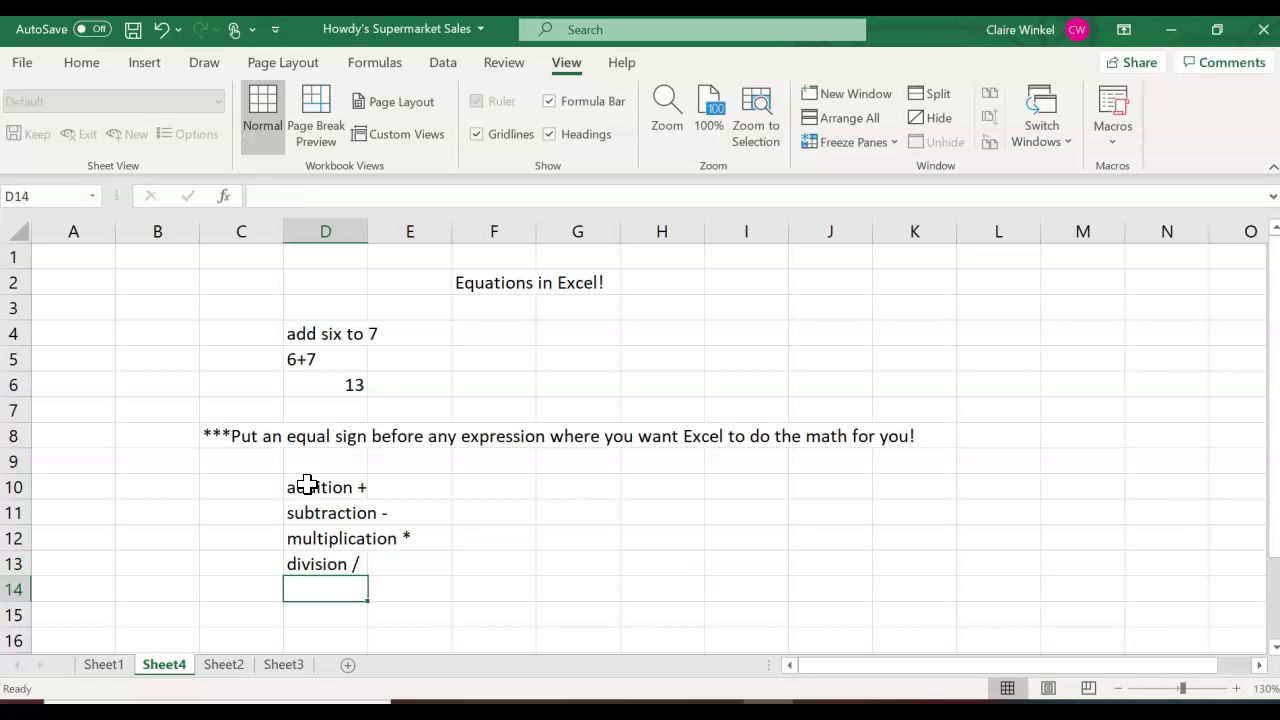
text(powers ^)
key(Return)
text(s)
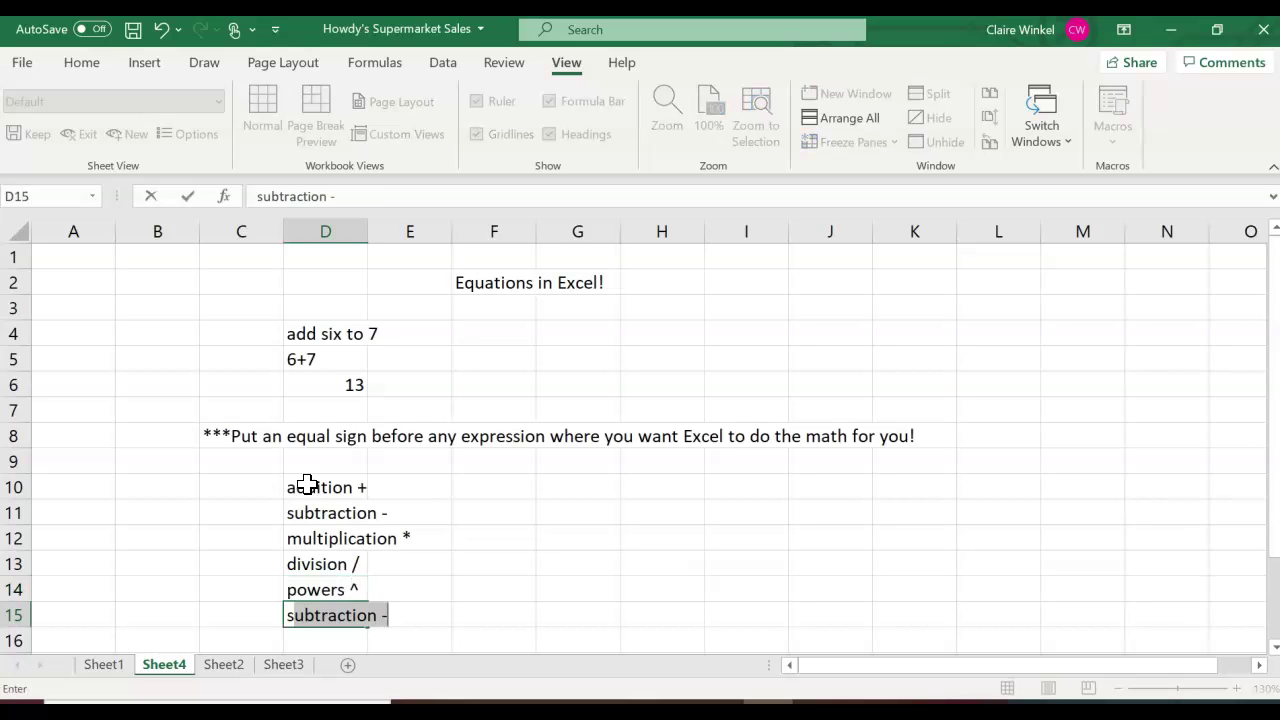
text(quare roo)
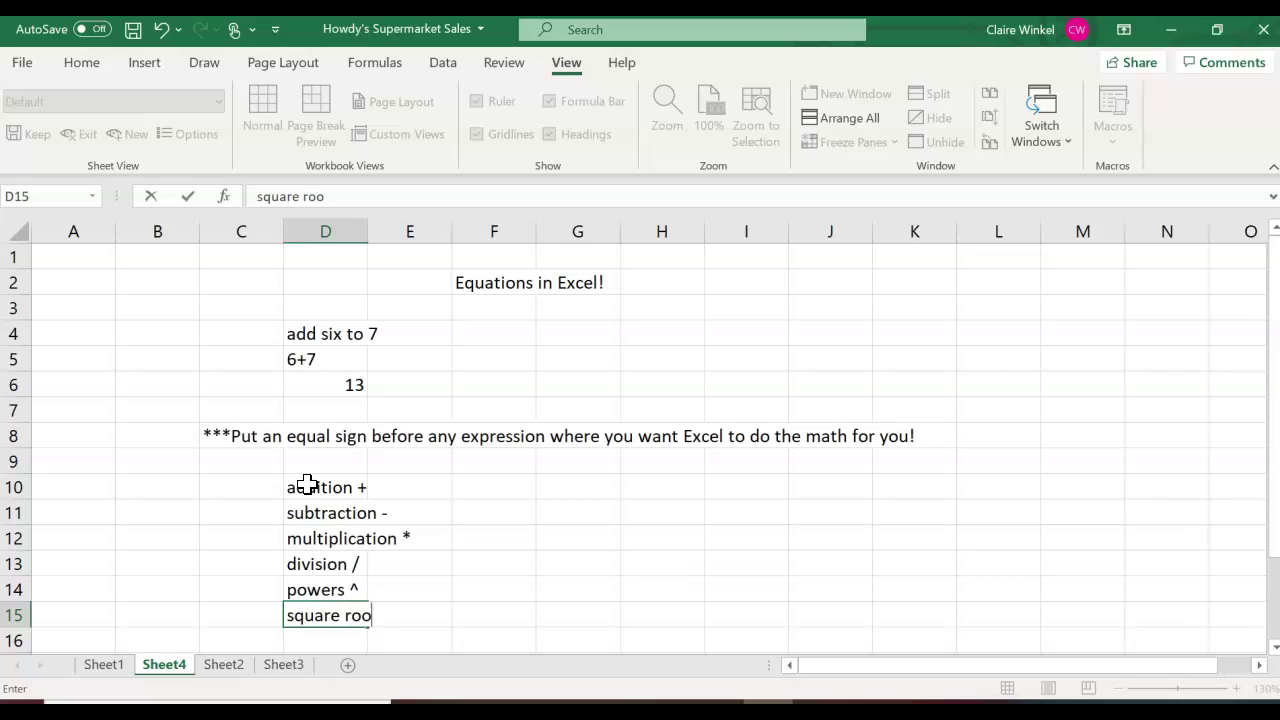
text(t   =sqrt())
Complete the square root entry with =sqrt() and enter =8*2-4 in G12, giving 12
click(586, 537)
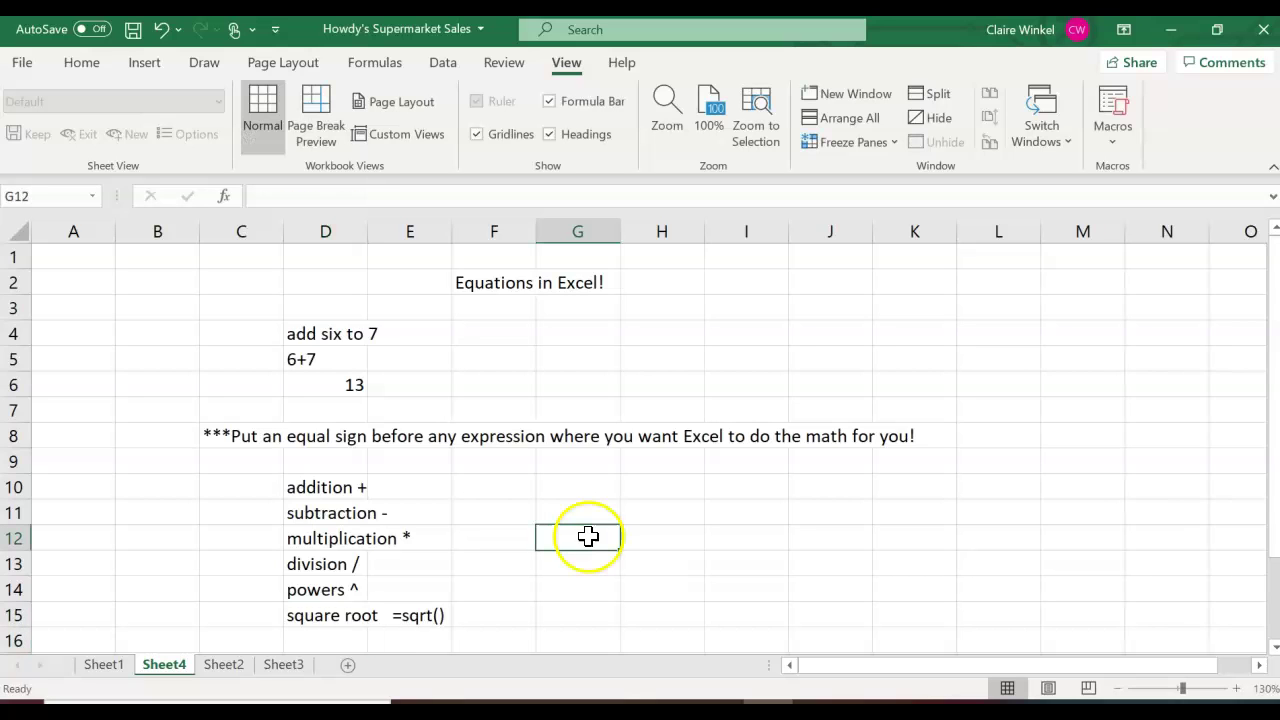
text(=8)
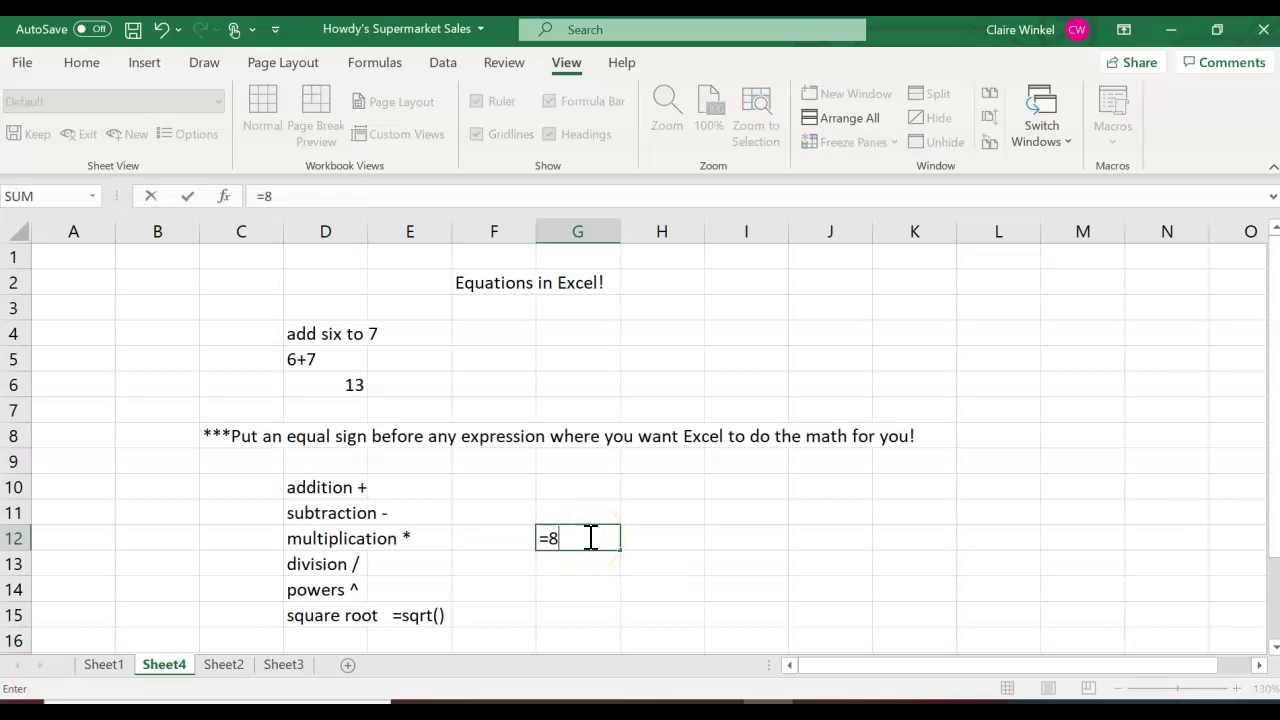
text(*2-4)
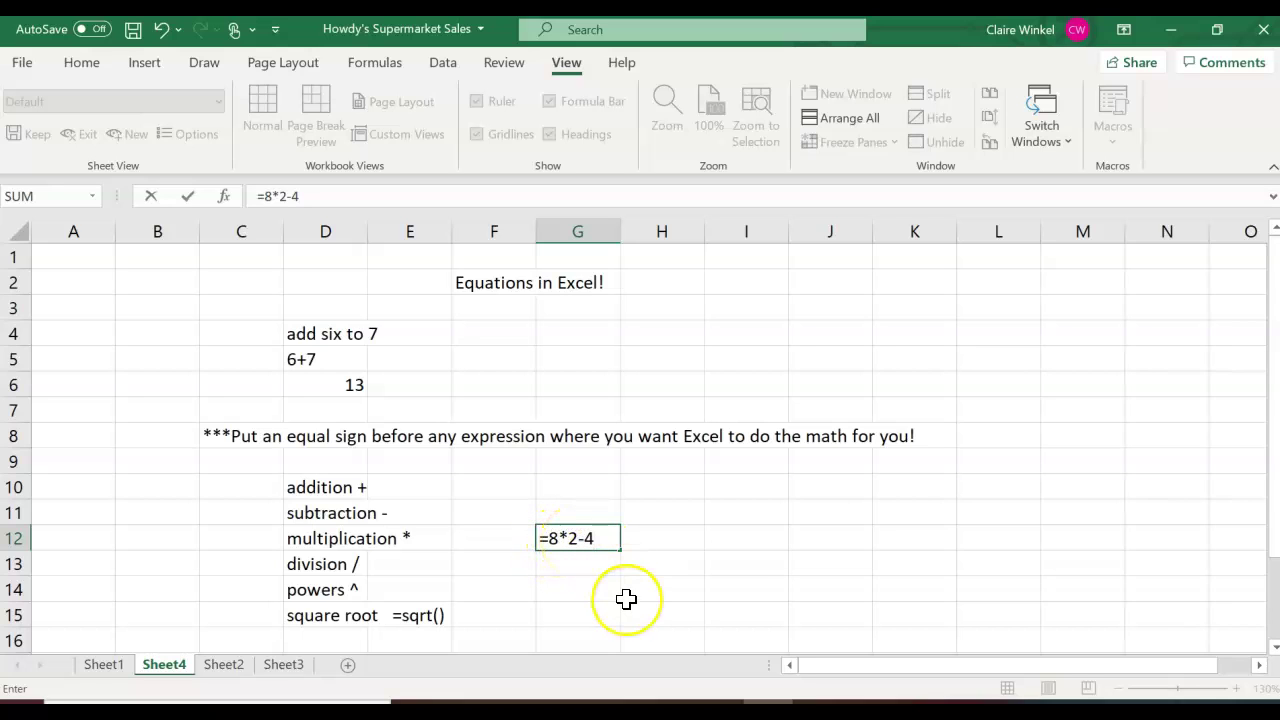
key(Return)
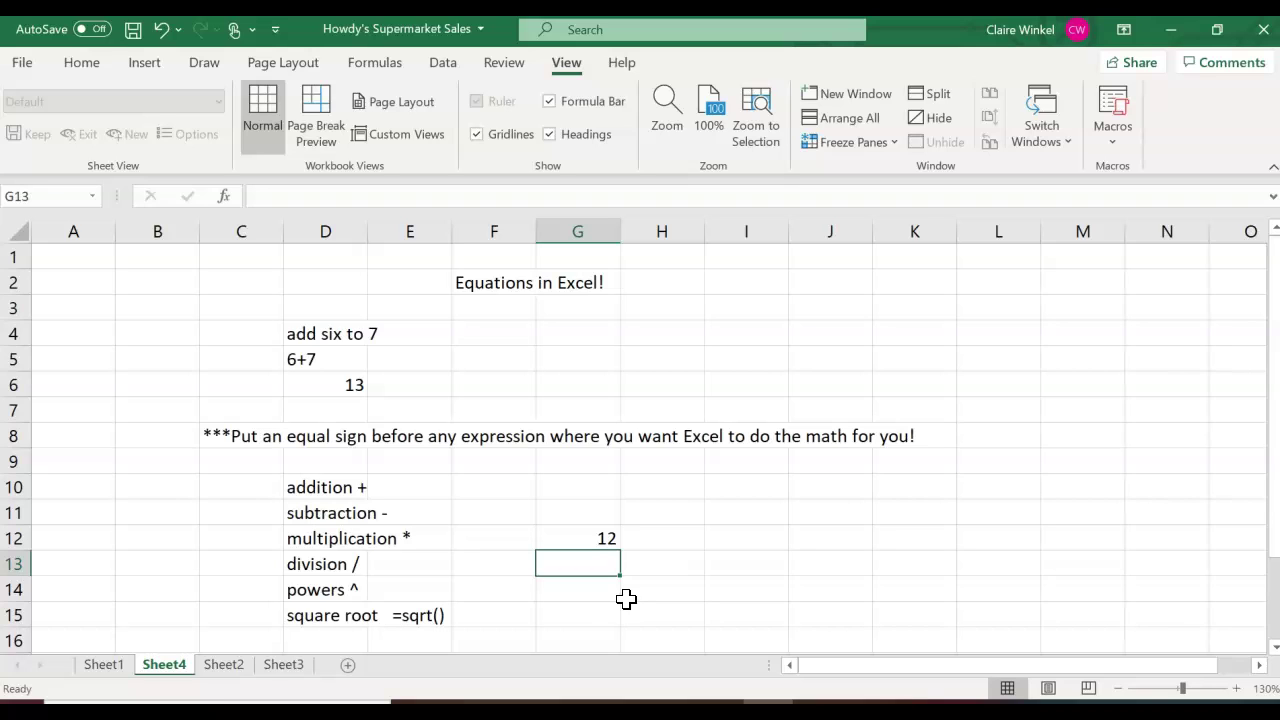
Enter =2^5 in G13 giving 32 and =sqrt(25) in G15 giving 5
text(2)
key(BackSpace)
text(=2)
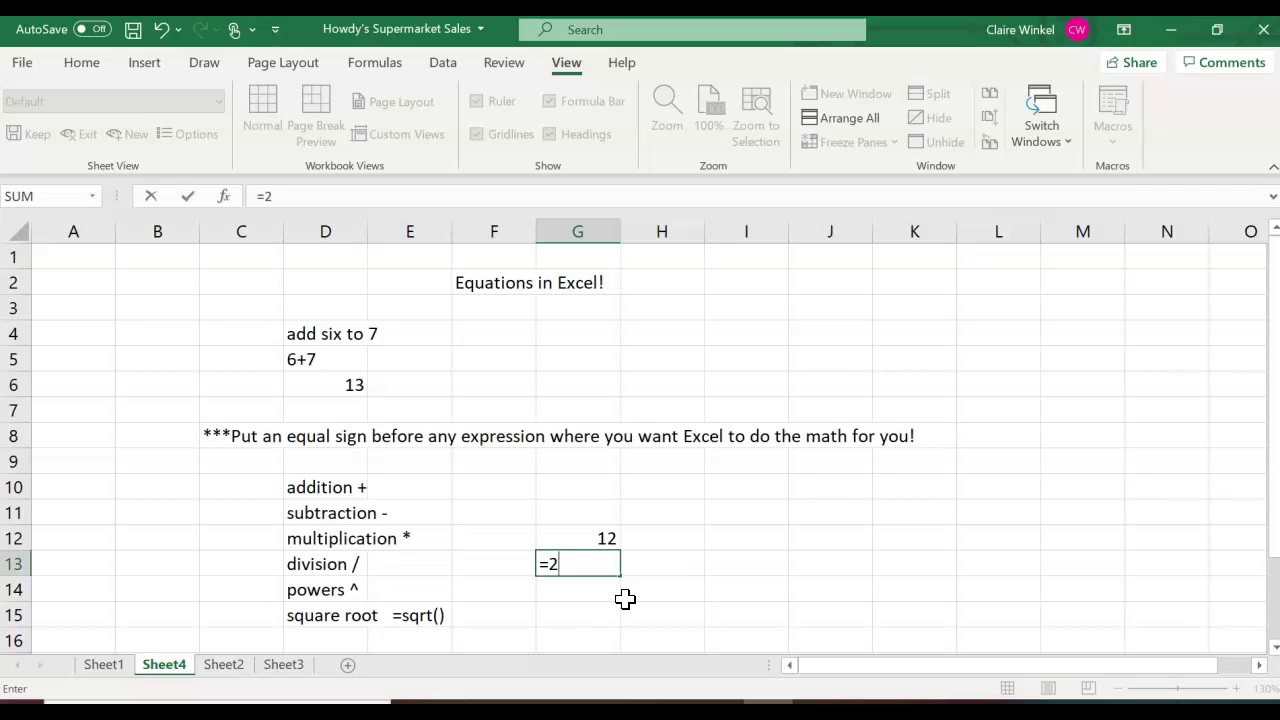
text(^5)
key(Return)
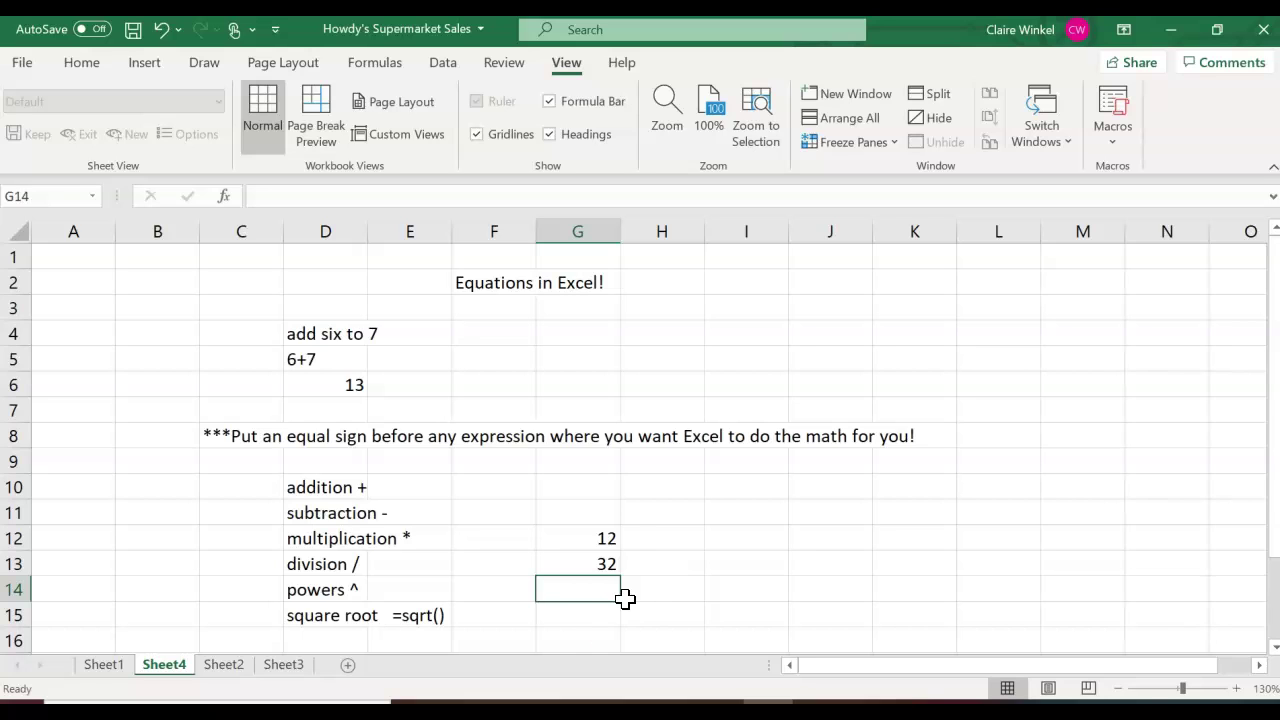
click(600, 620)
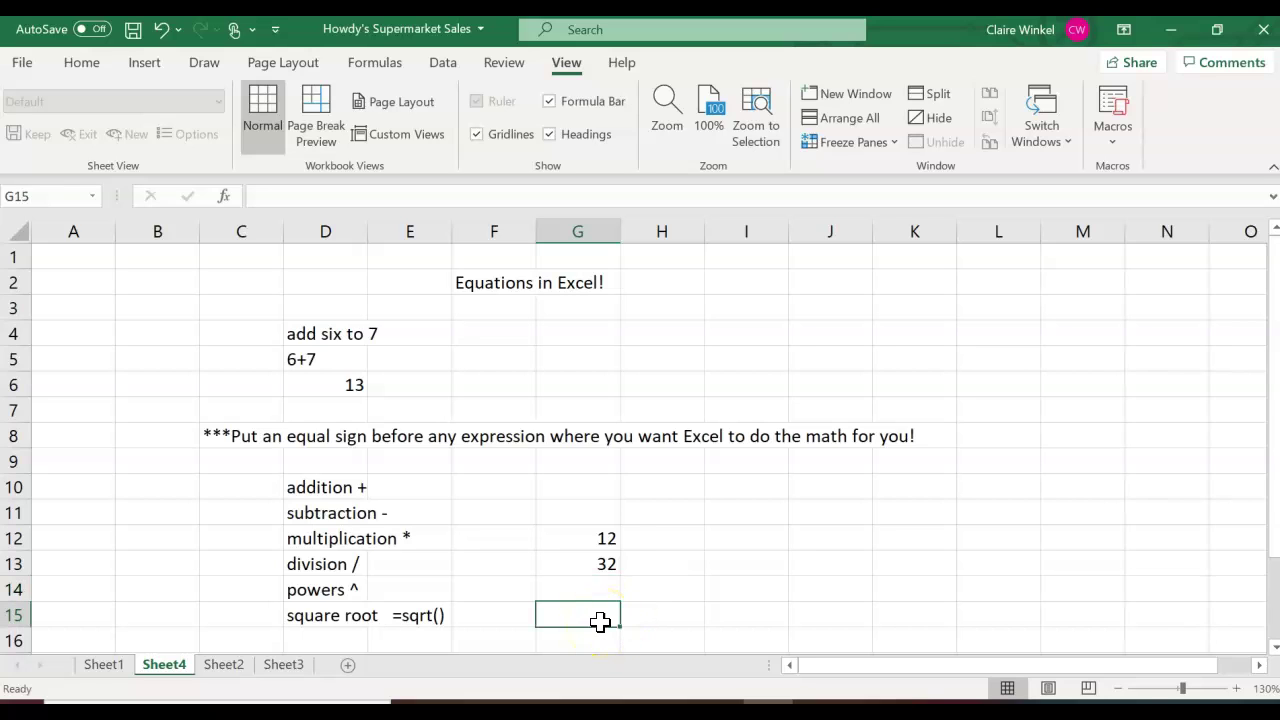
text(=sqrt)
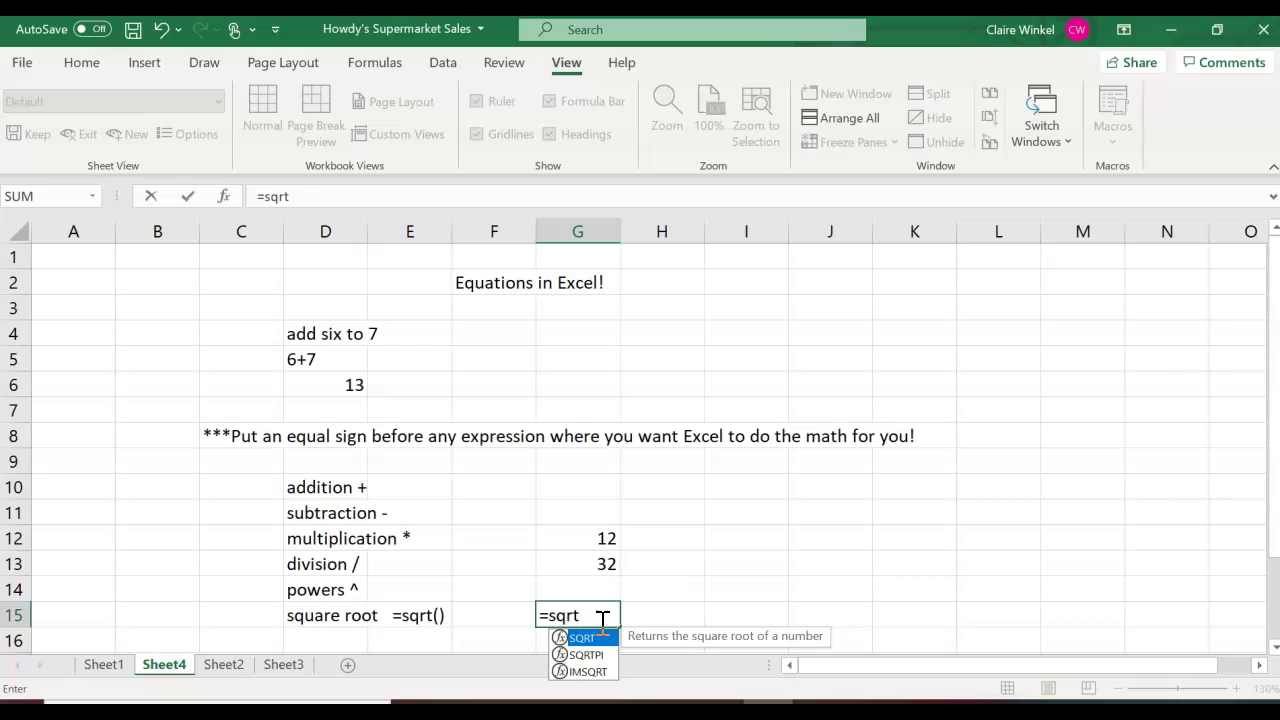
text((25))
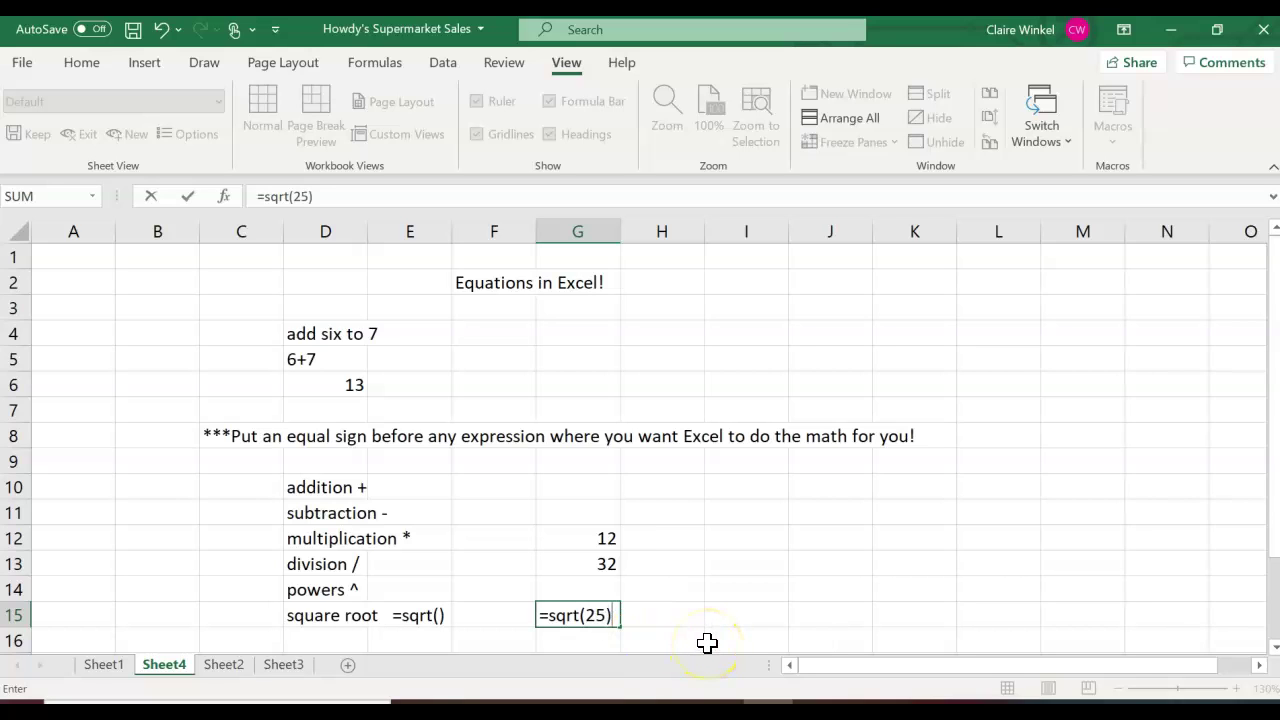
key(Return)
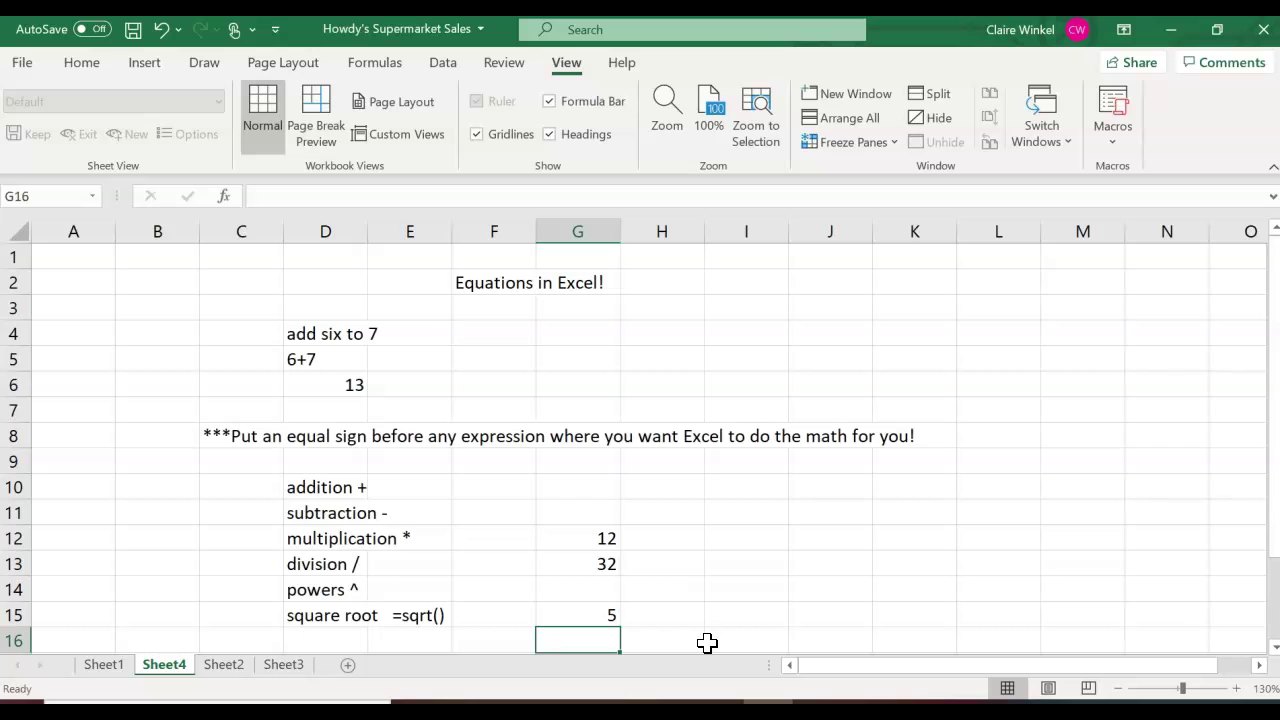
On Sheet1, head column G 'Total number sold' and enter =15+22+12+19+25 in G4 (93)
click(106, 664)
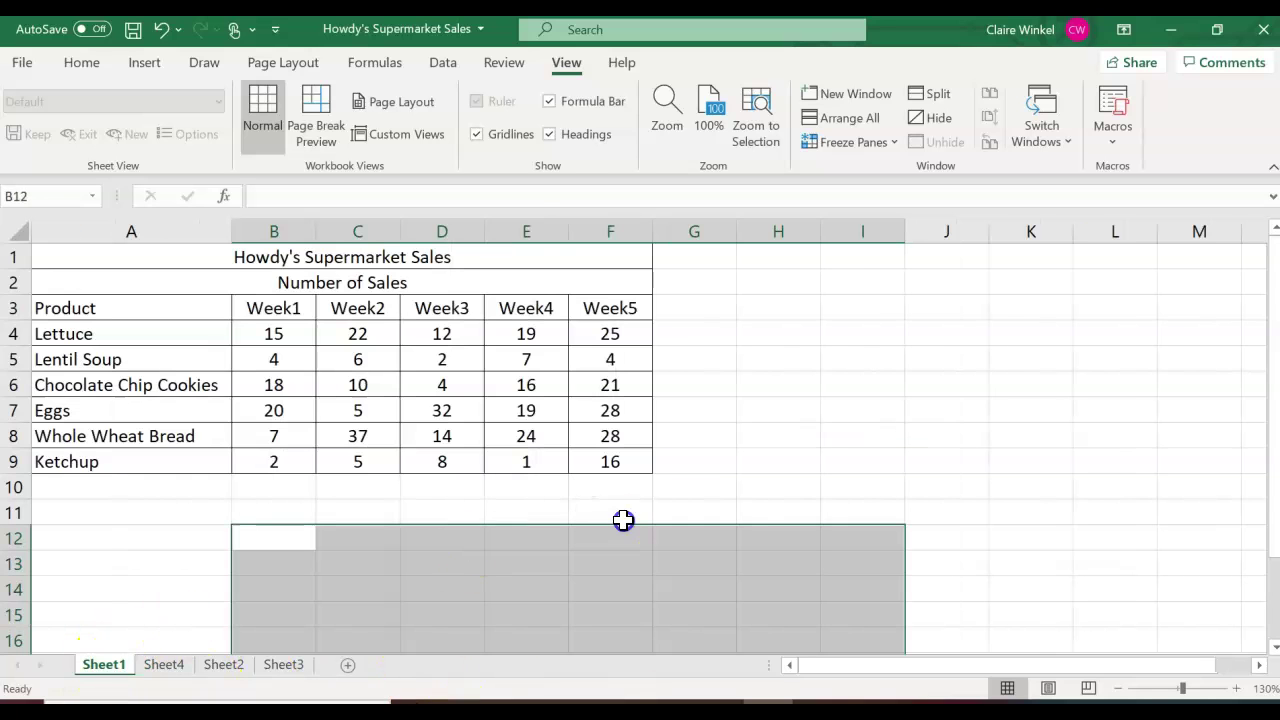
click(776, 445)
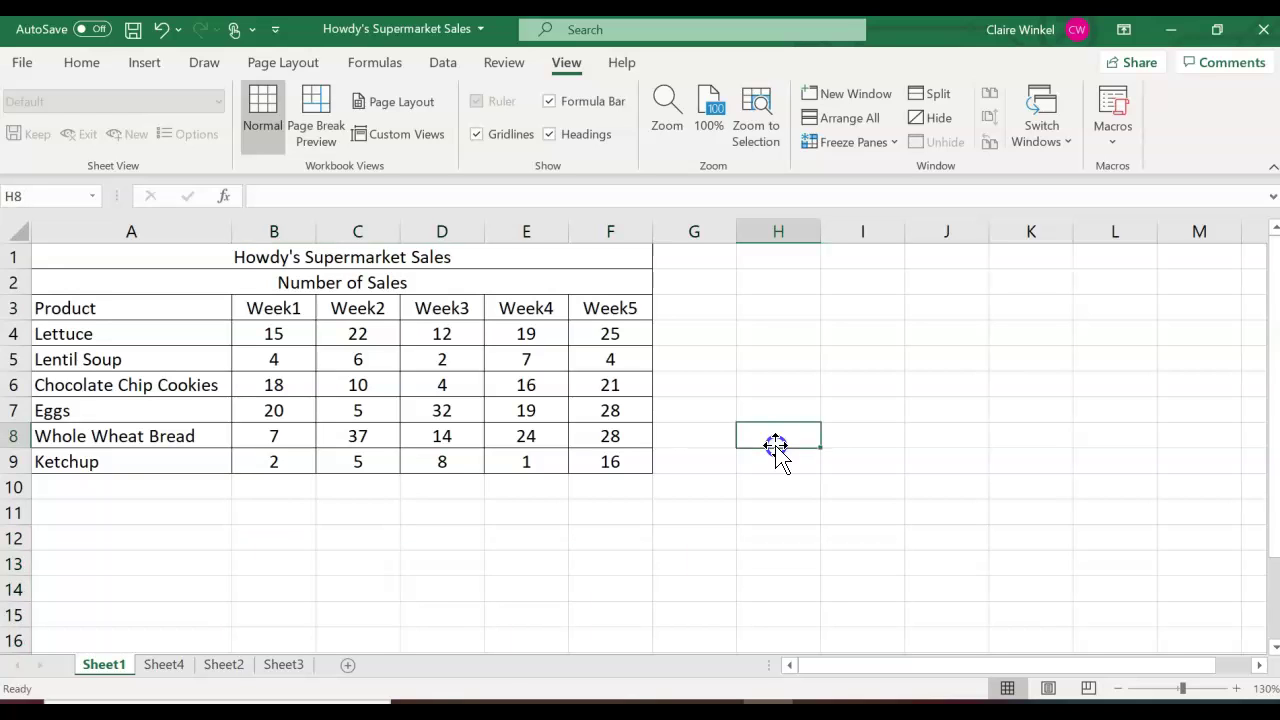
click(672, 280)
text(Total)
key(Return)
text(number sold)
key(Return)
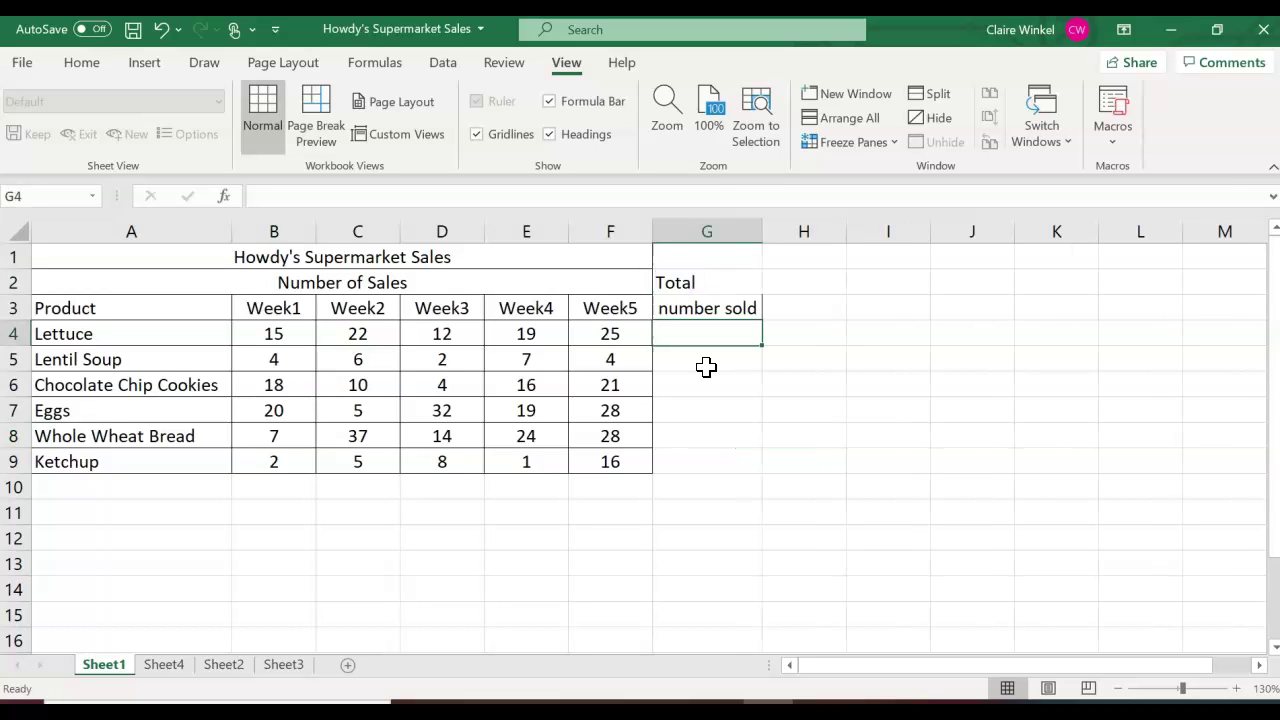
text(=)
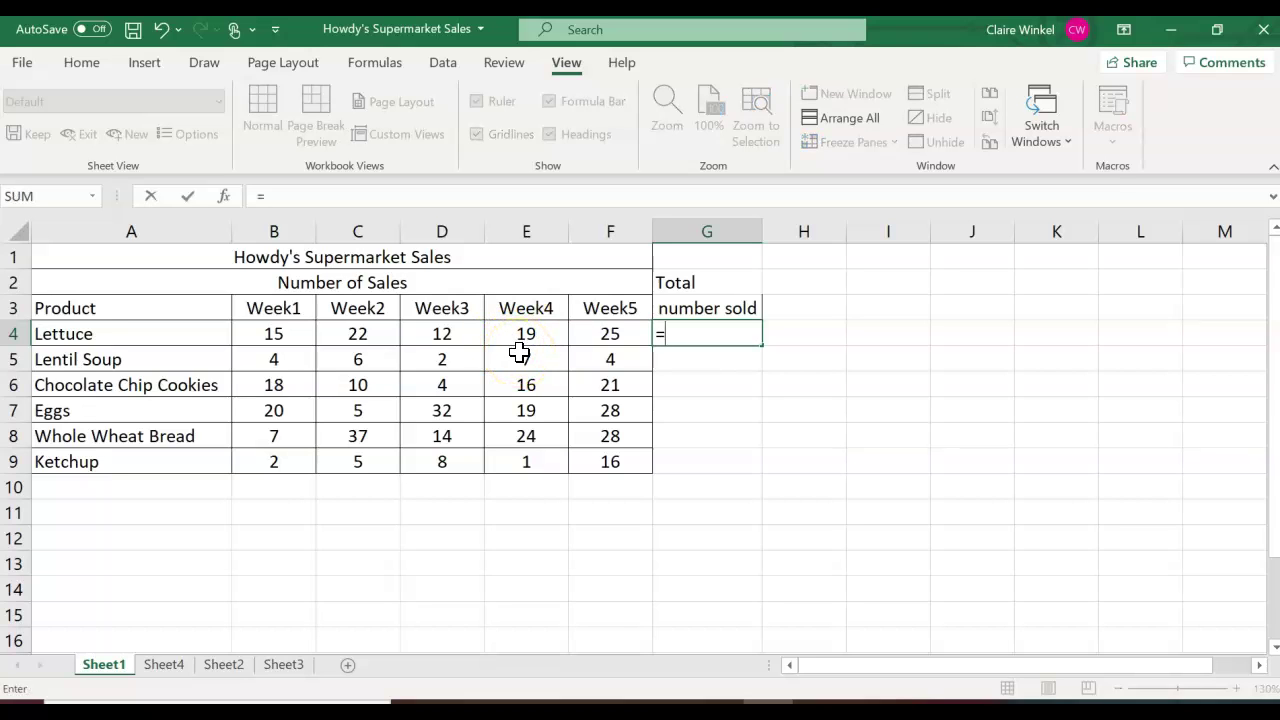
text(15+22+12+19+25)
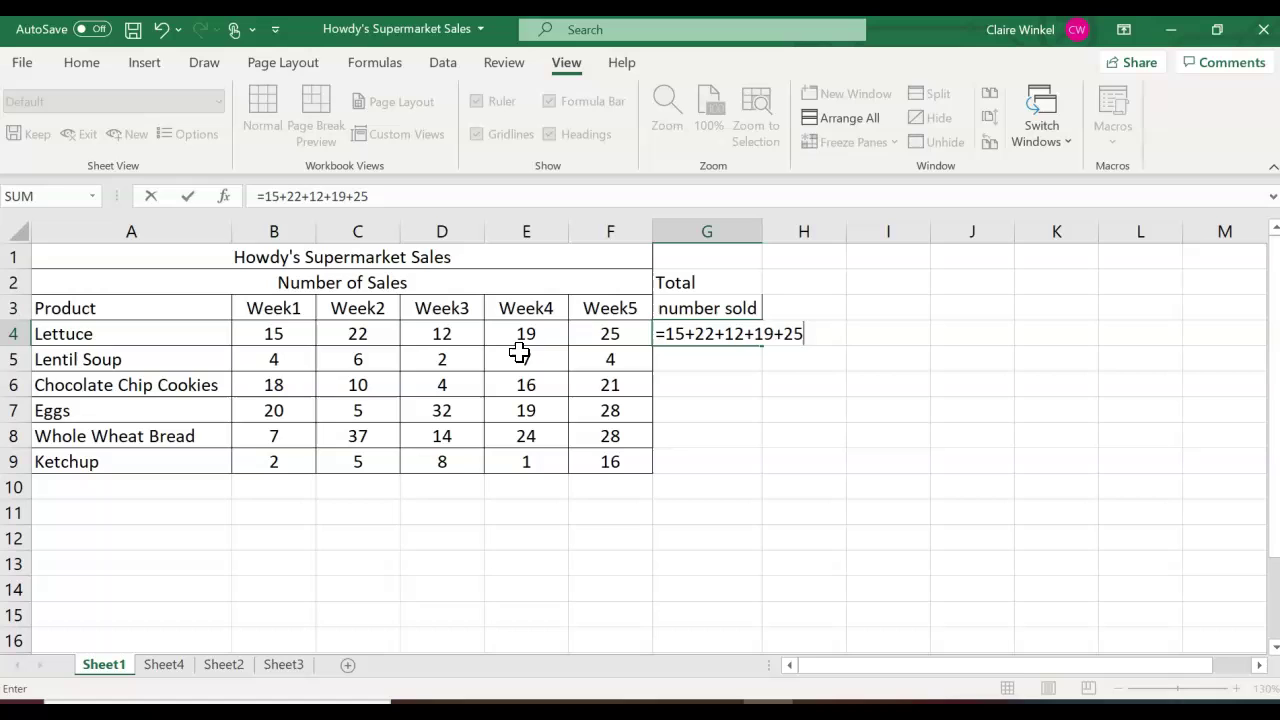
key(Return)
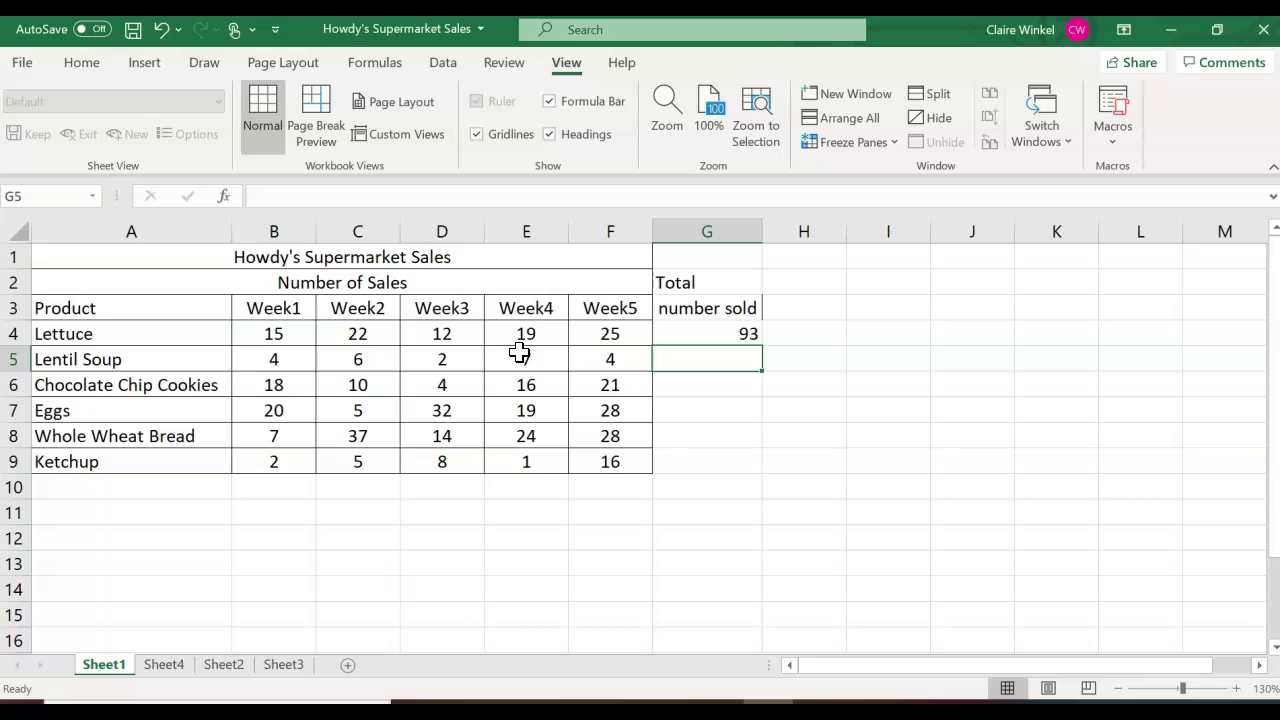
Build =B5+C5+D5+E5+F5 in G5 by clicking each cell, totalling Lentil Soup at 23
text(=)
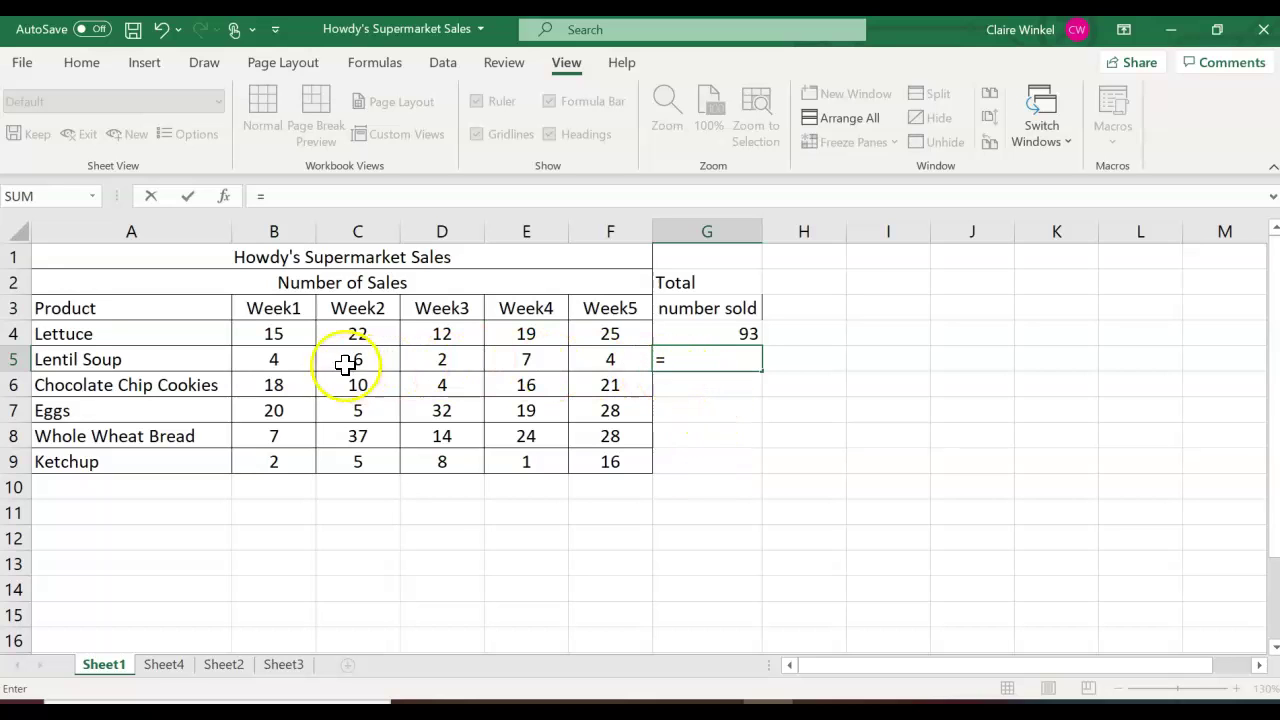
click(268, 362)
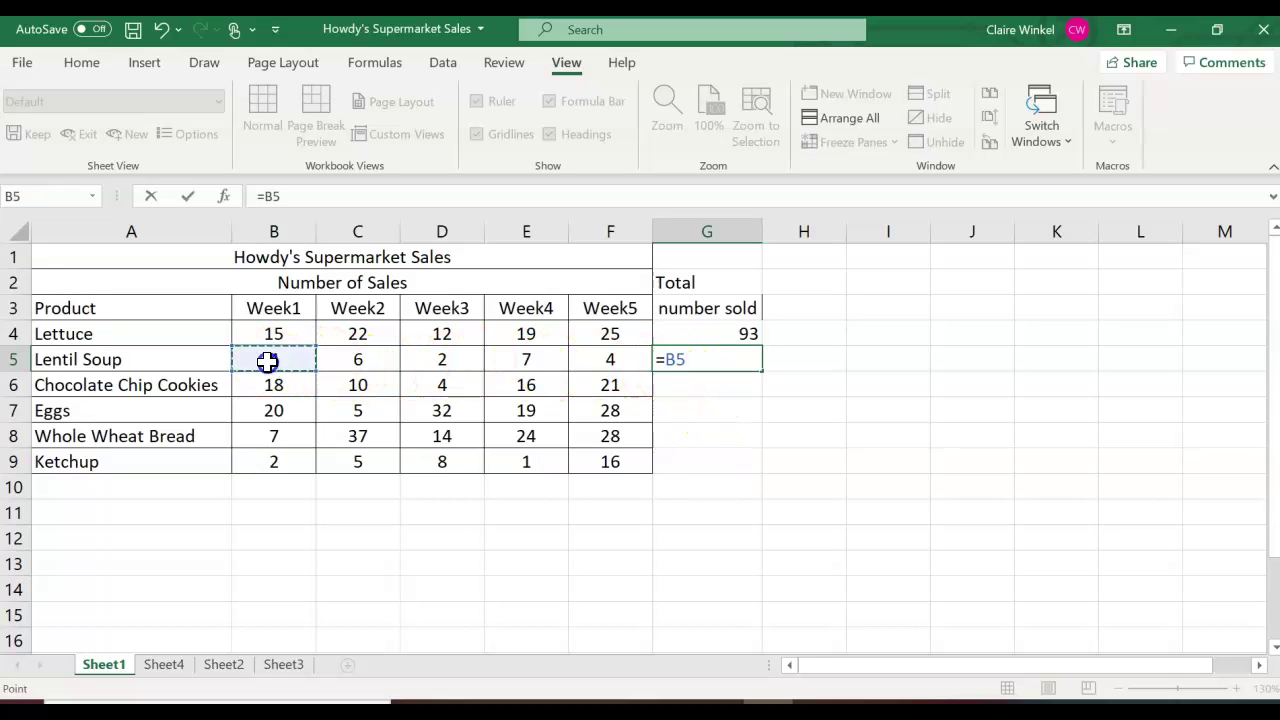
text(+)
click(366, 362)
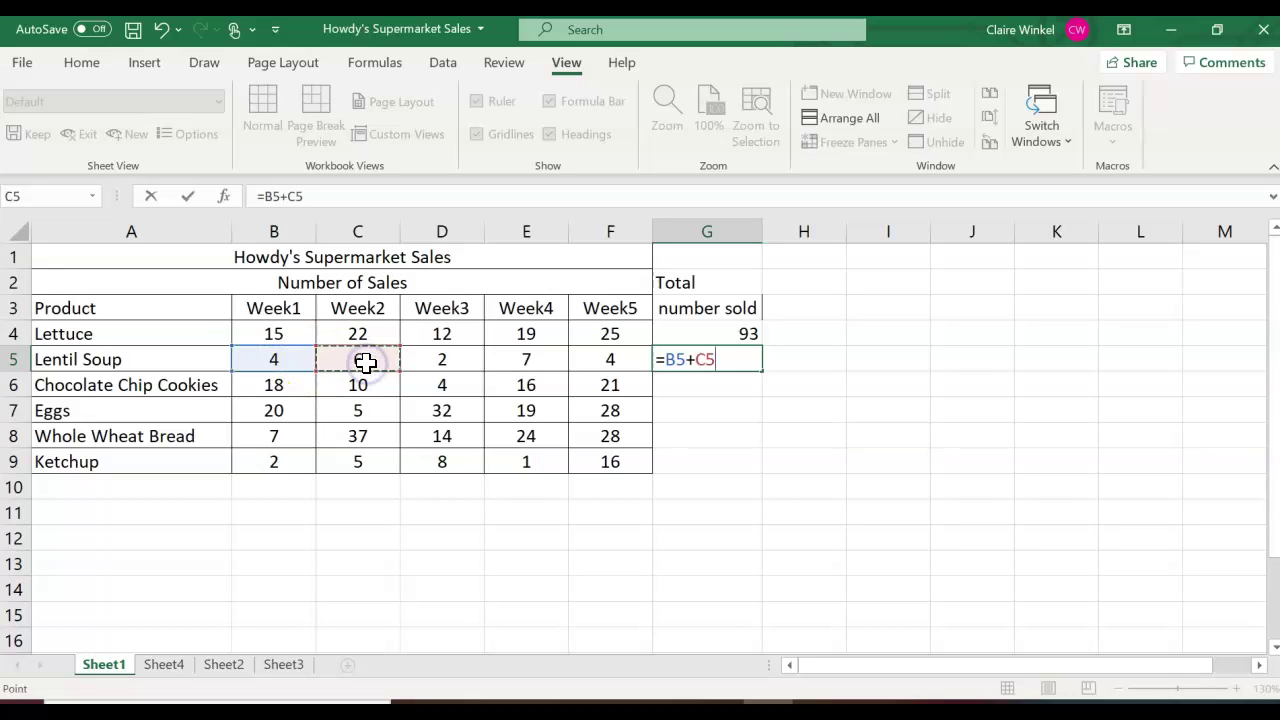
text(+)
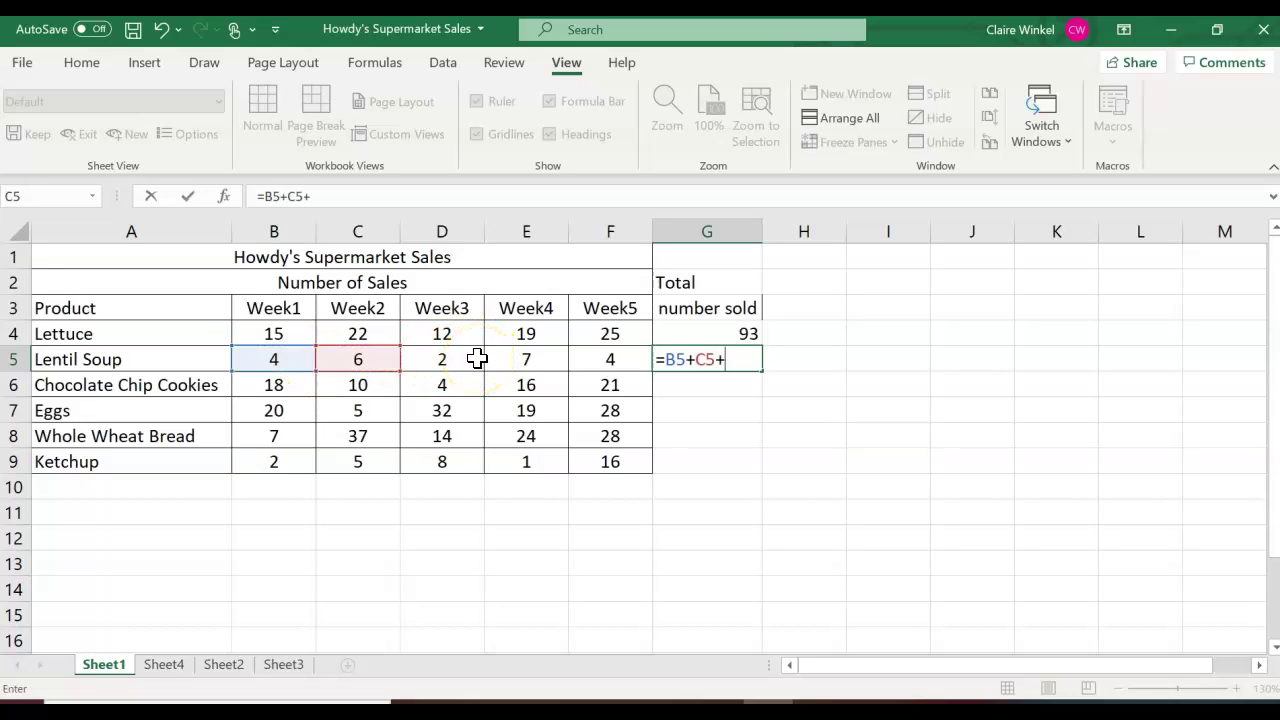
click(477, 358)
text(_)
key(BackSpace)
text(+)
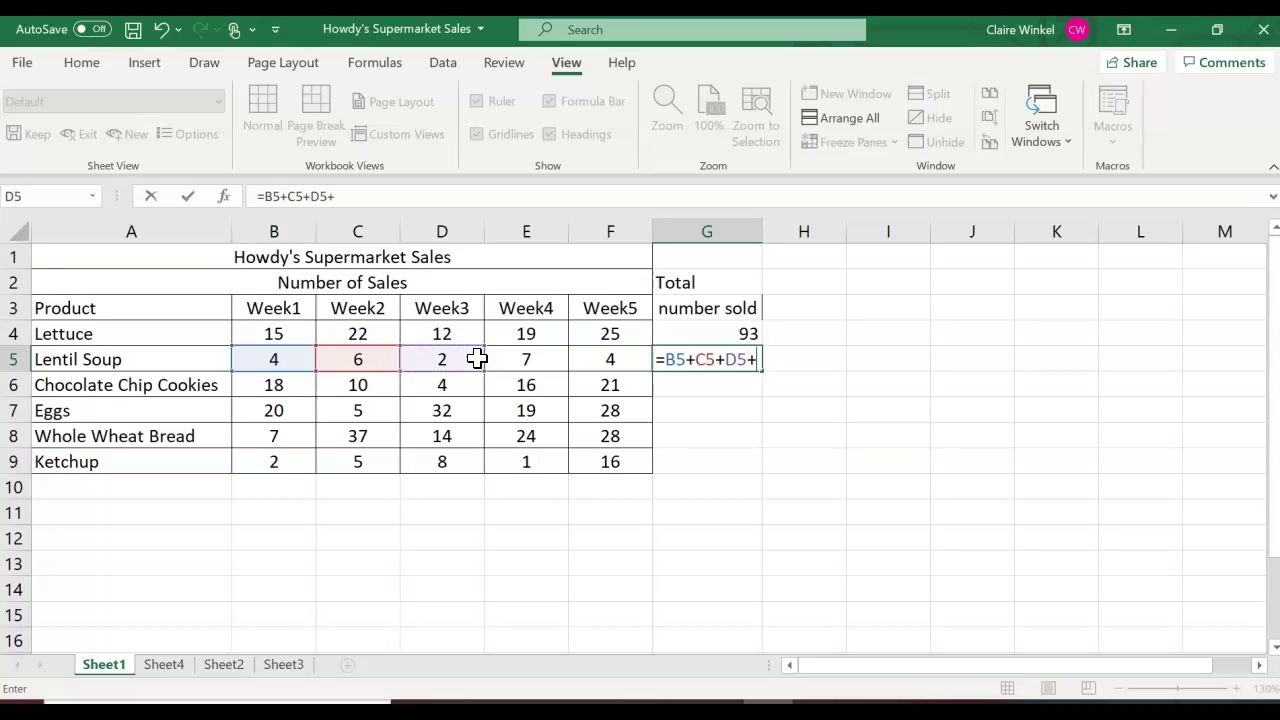
click(511, 359)
text(+)
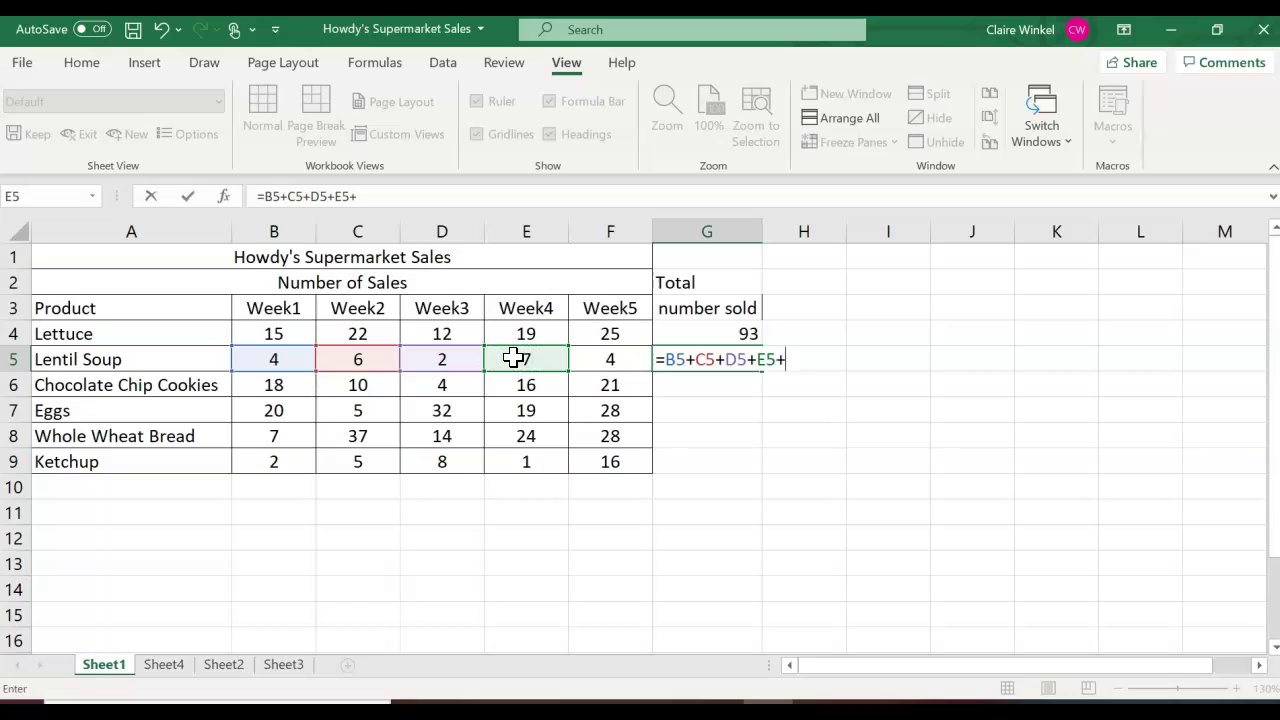
click(608, 362)
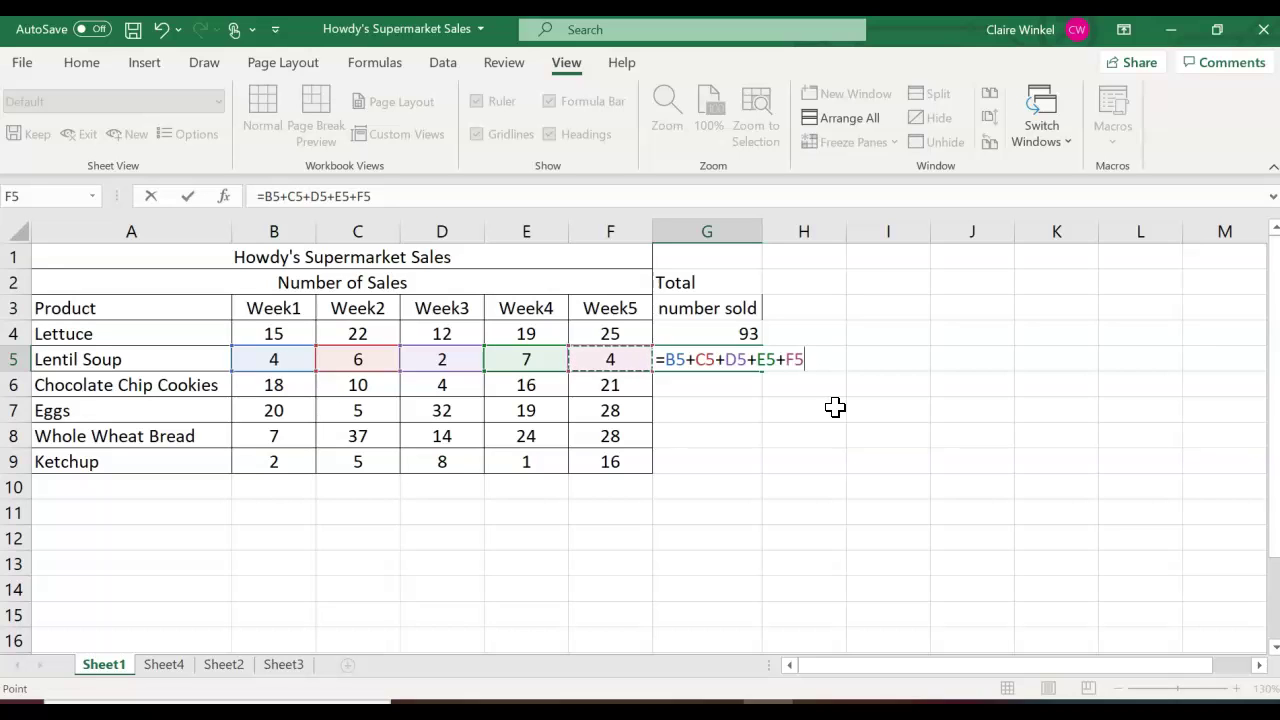
key(Return)
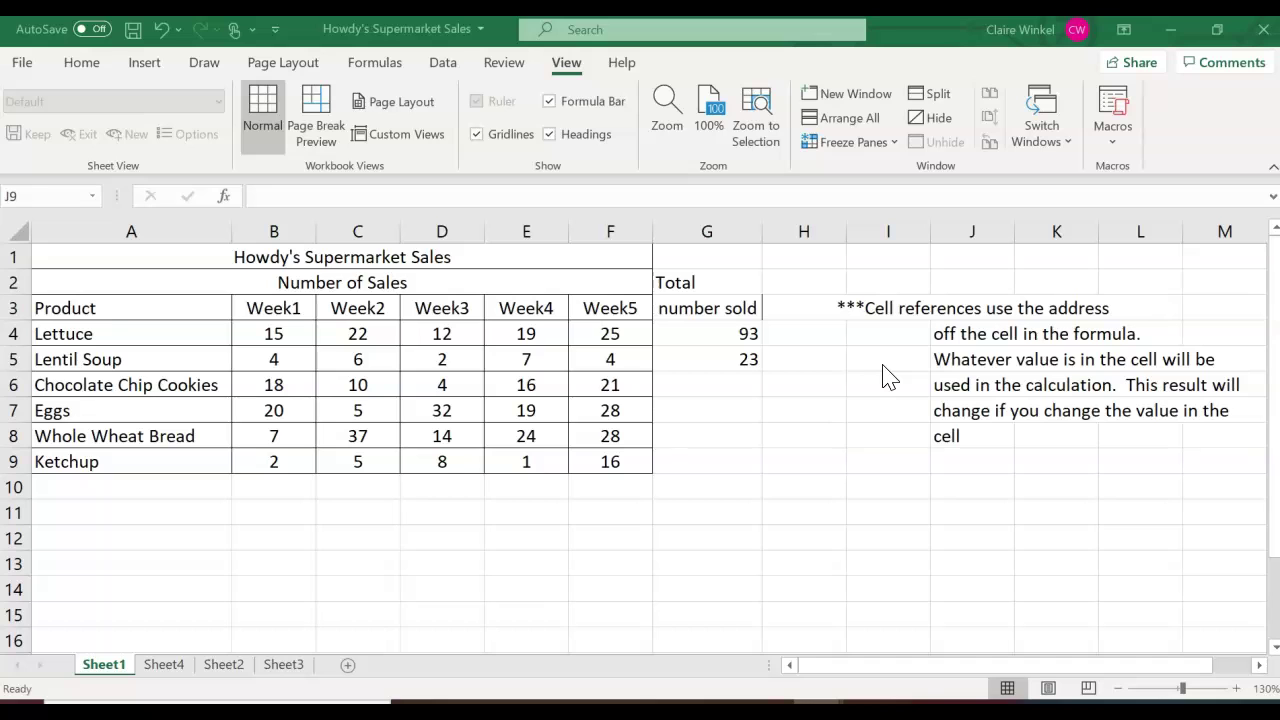
Review G5's formula, then change F5 to 40 so Lentil Soup's total becomes 59
double_click(709, 362)
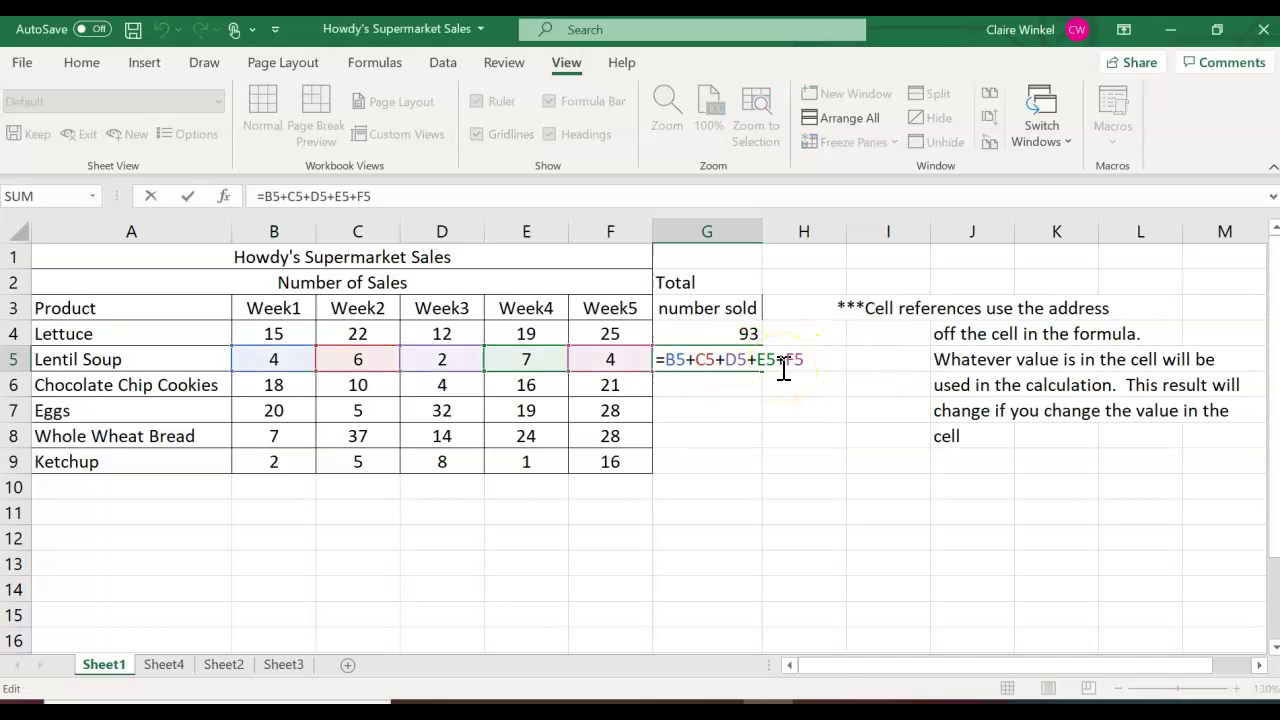
key(Return)
click(623, 362)
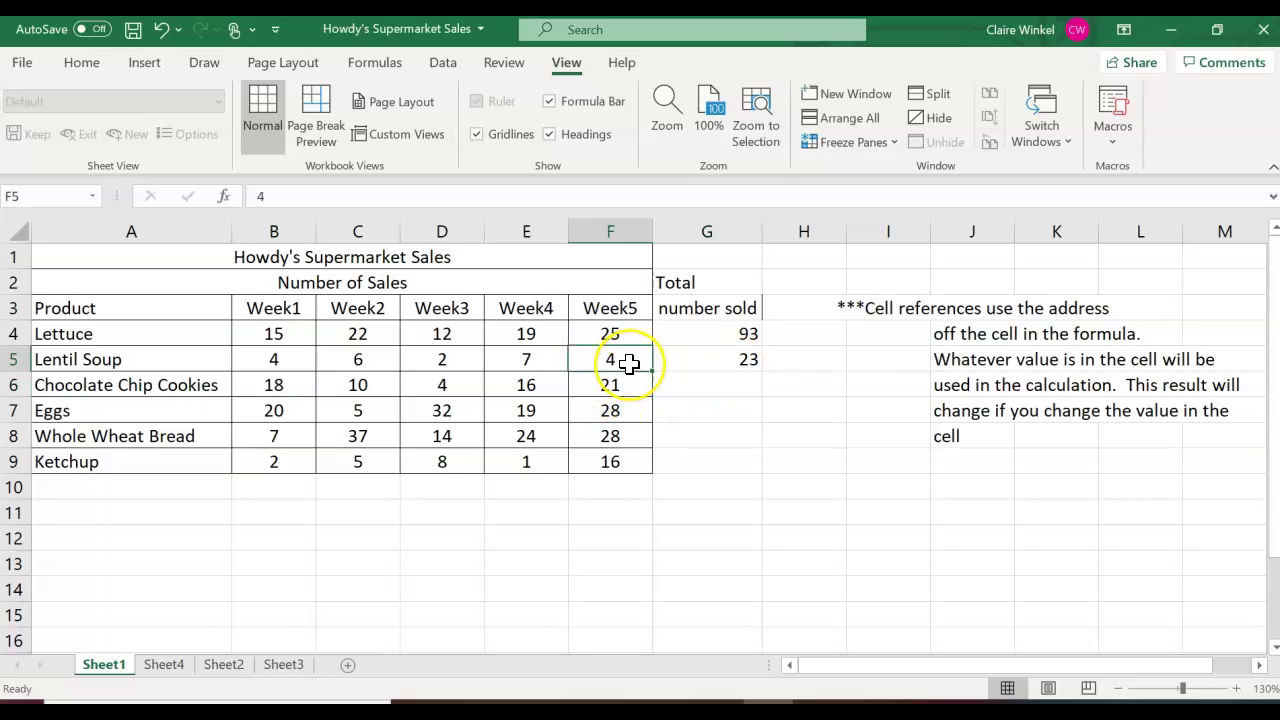
text(40)
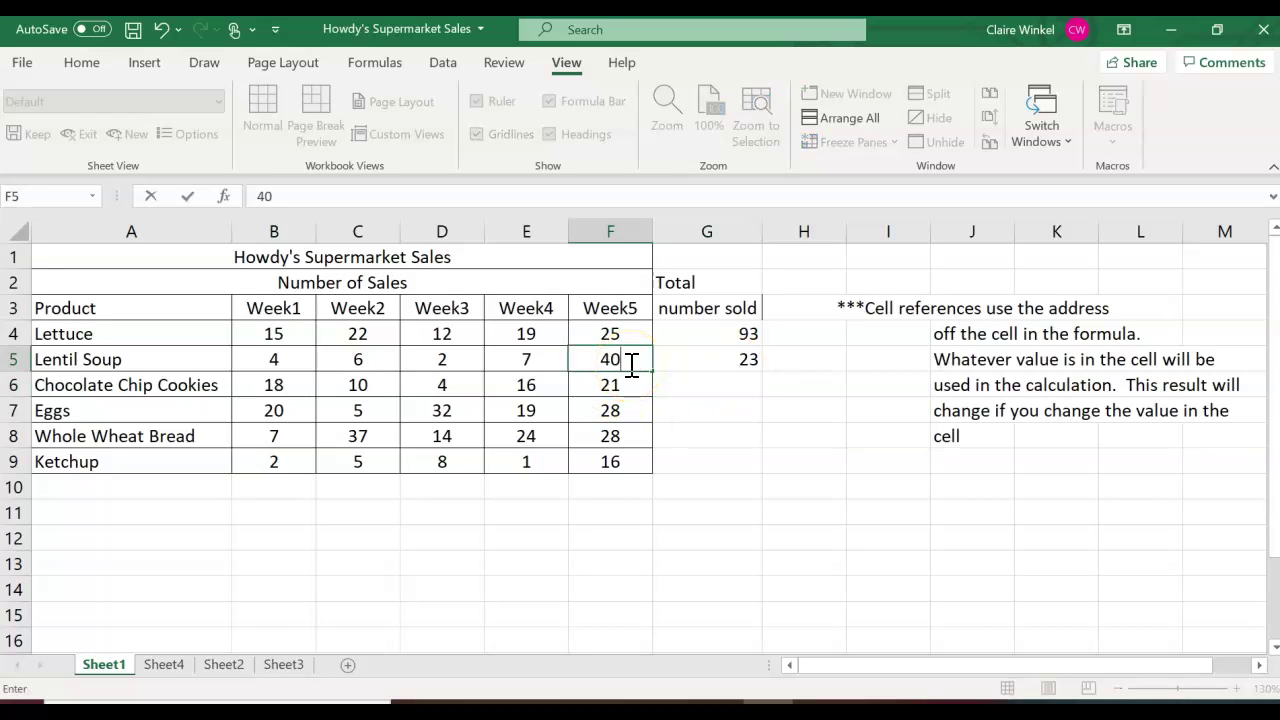
key(Return)
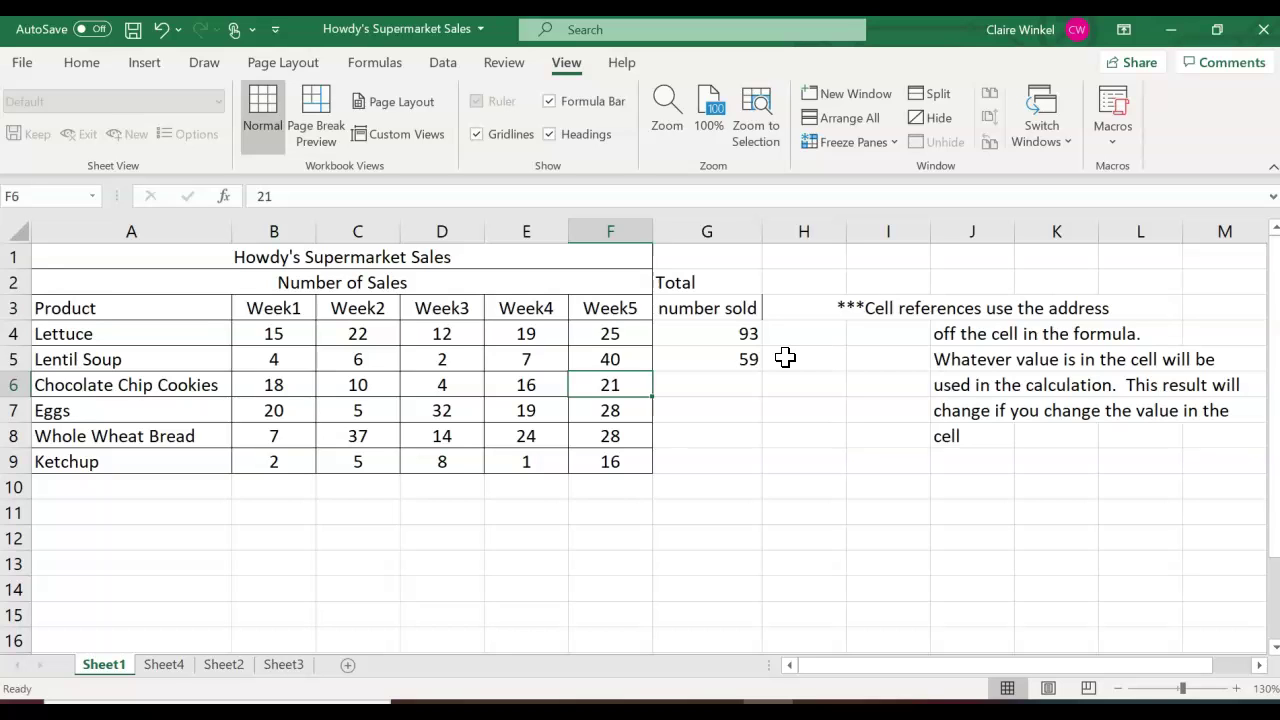
click(734, 377)
Enter =SUM(B6:F6) in G6, totalling Chocolate Chip Cookies at 69
text(=sum()
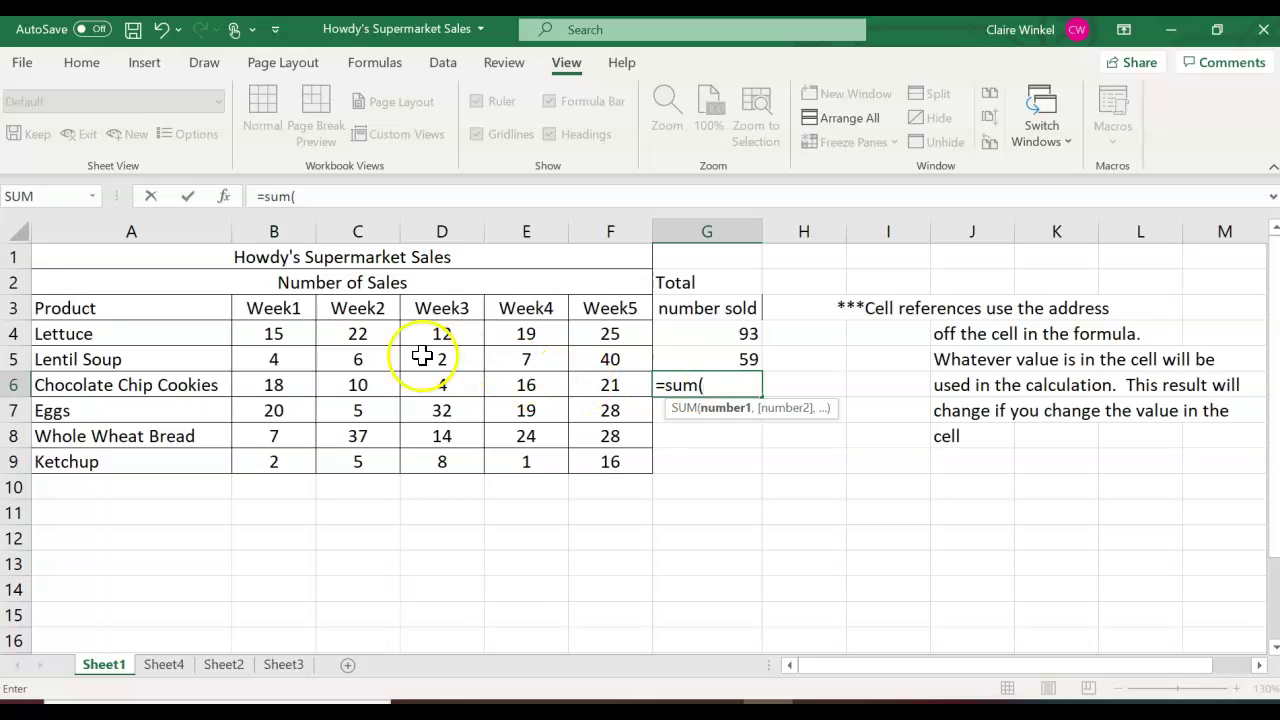
click(280, 384)
drag(280, 384, 619, 389)
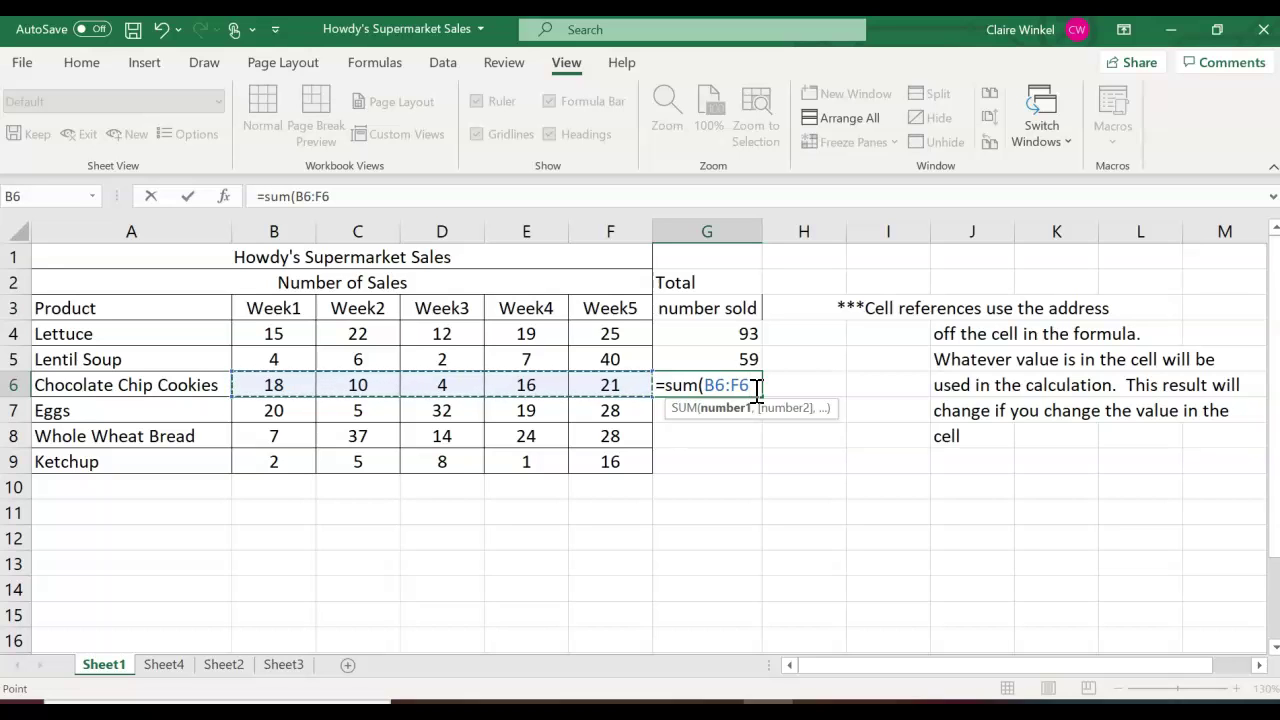
text())
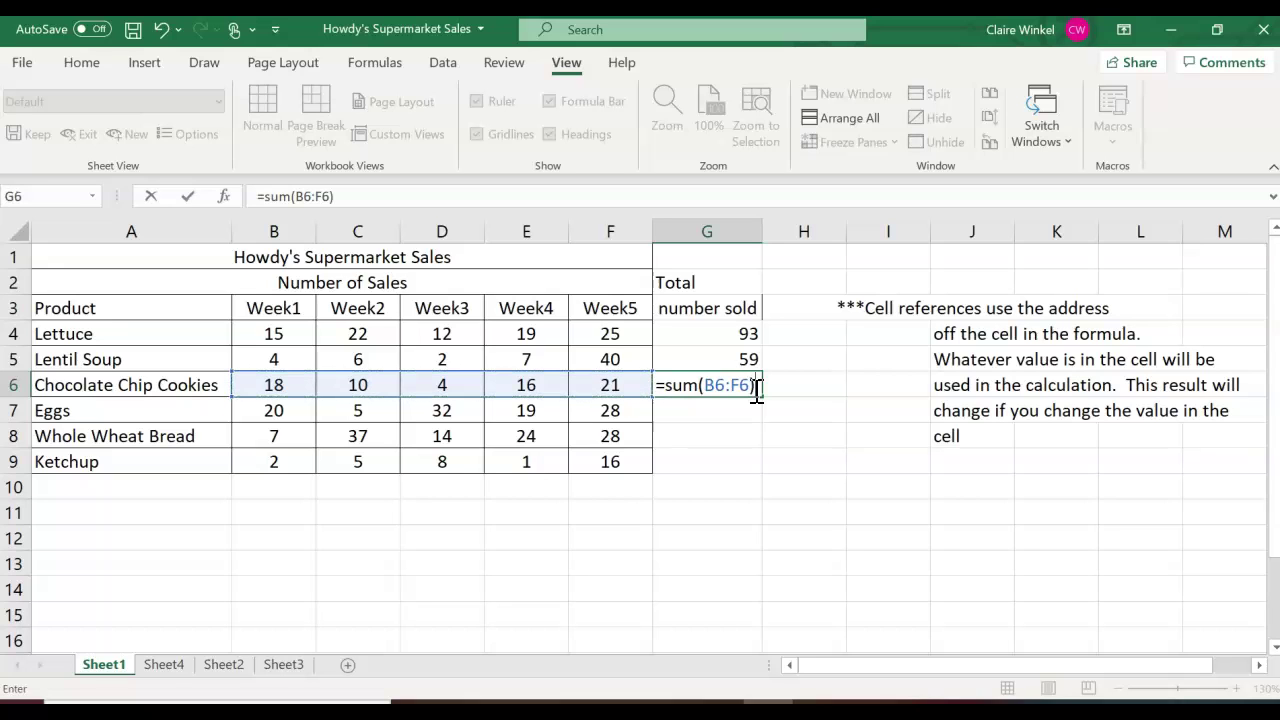
key(Return)
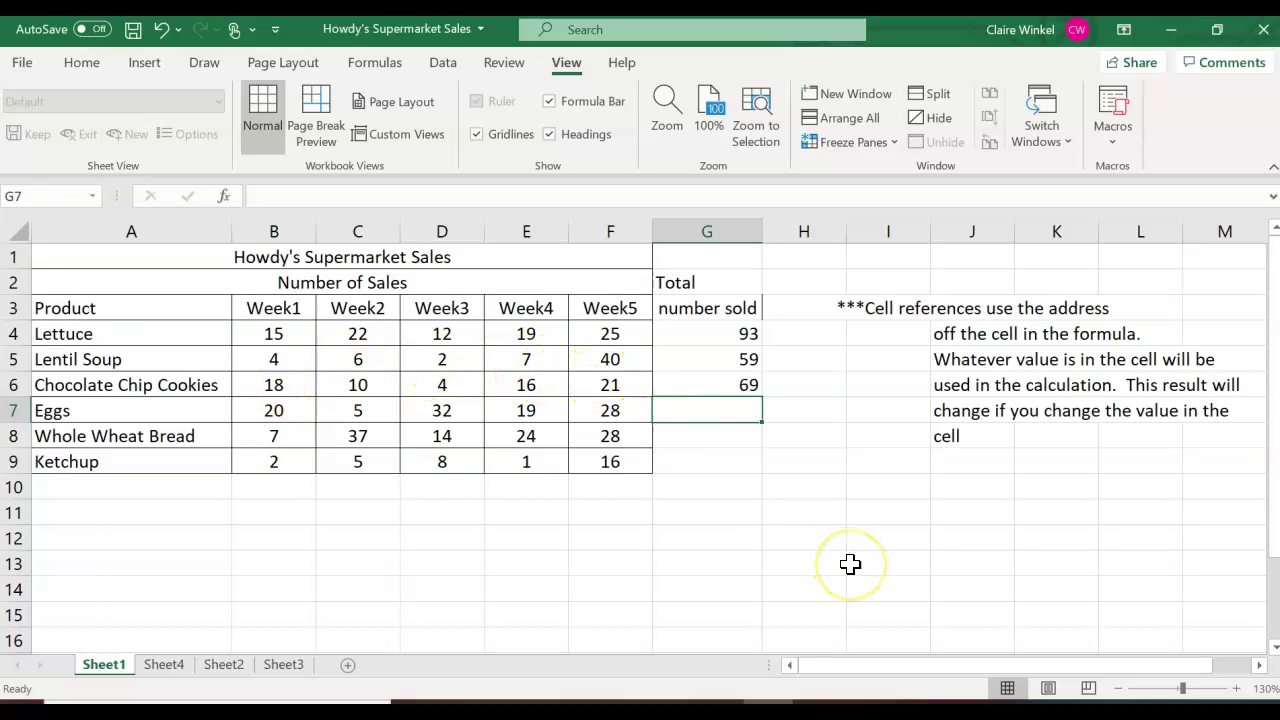
Enter =SUM(B7:F7) in G7, totalling Eggs at 104
text(=sum()
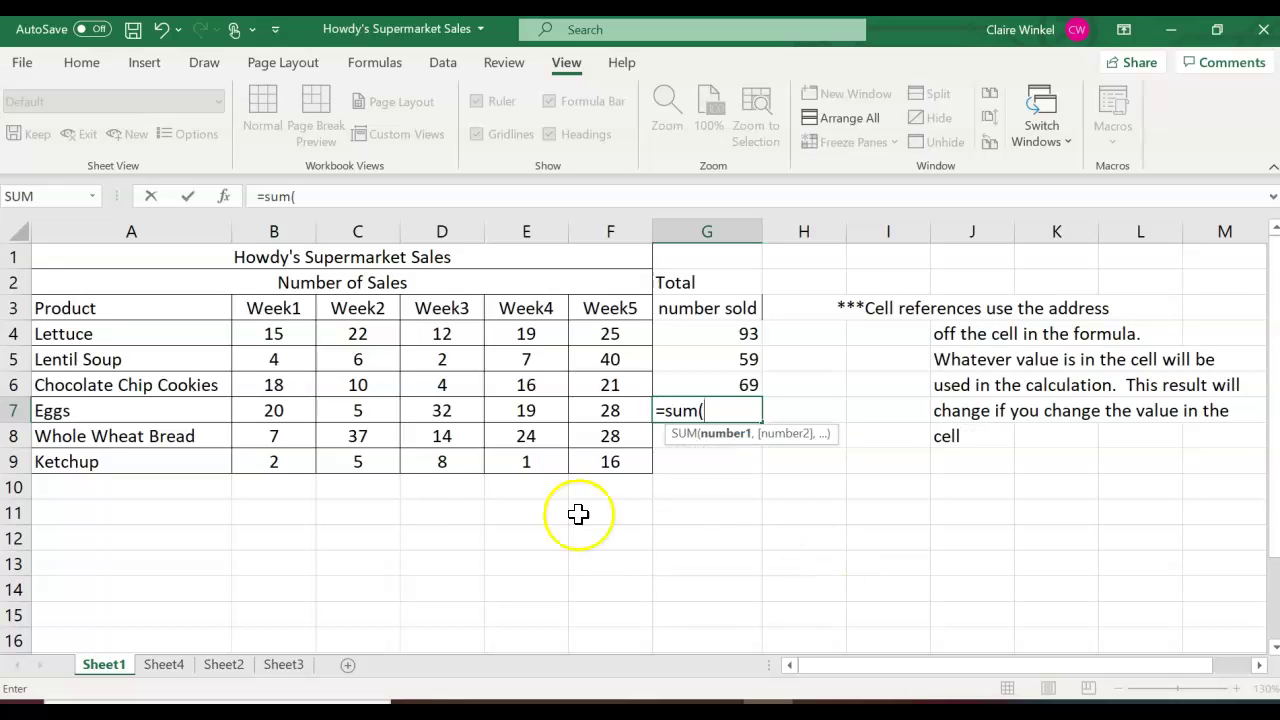
click(276, 411)
drag(276, 411, 625, 411)
text())
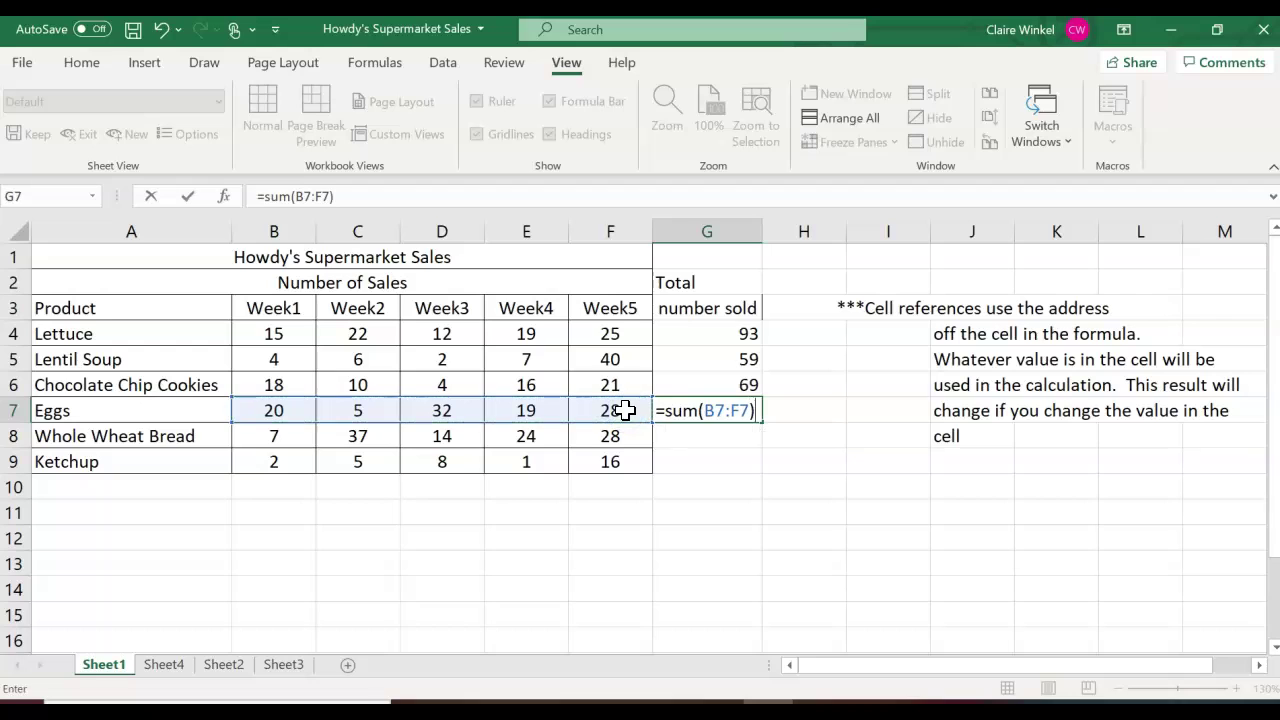
key(Return)
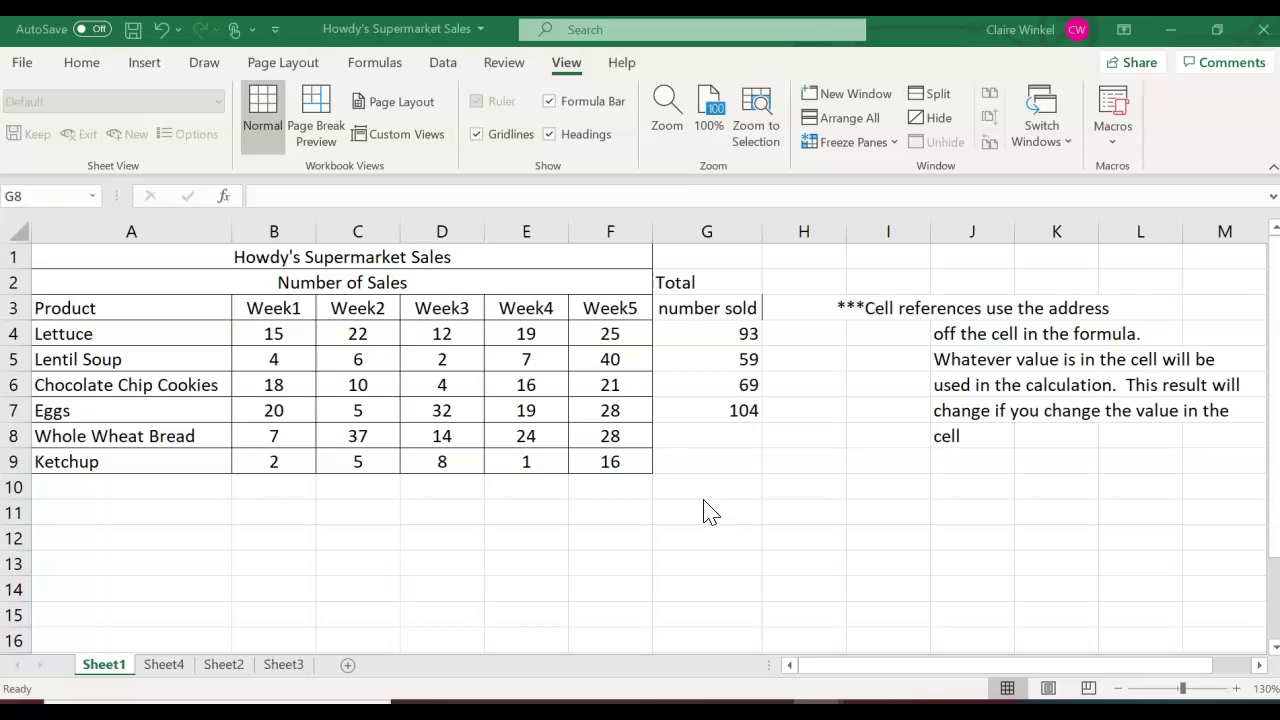
Inspect G7's SUM formula without changing it and leave G7 selected
click(728, 405)
double_click(728, 405)
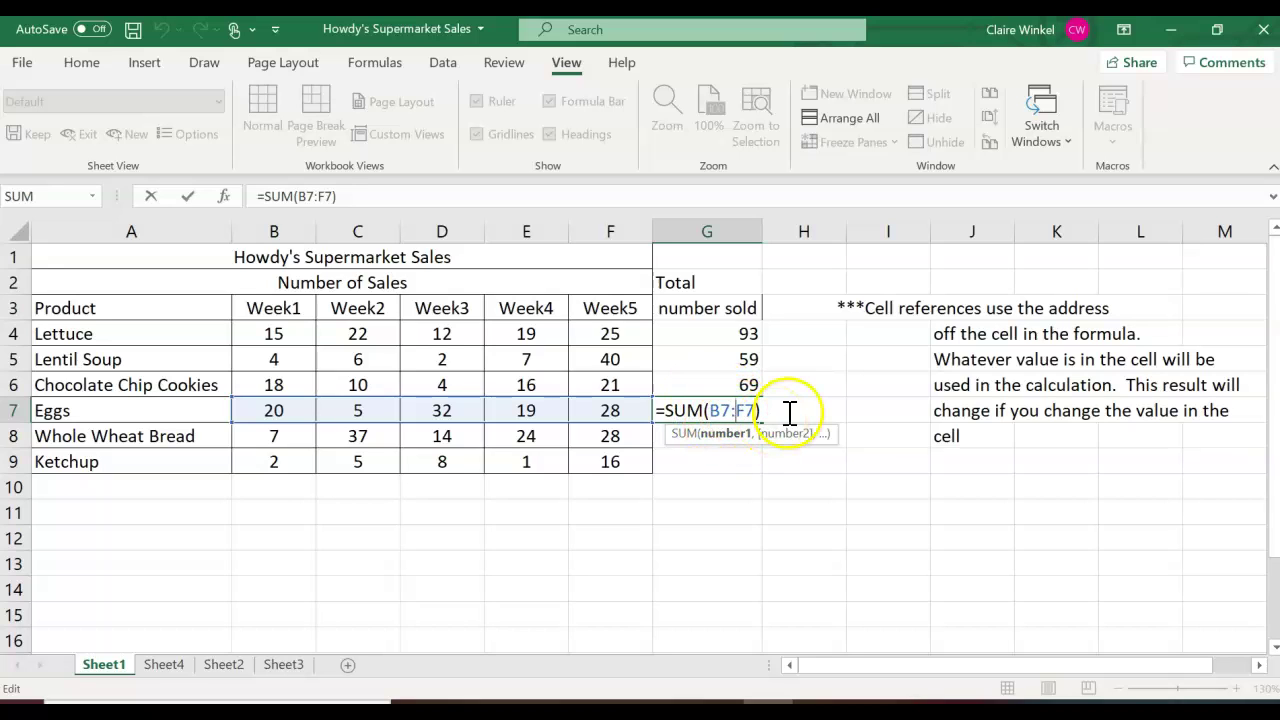
key(Return)
click(726, 428)
click(730, 409)
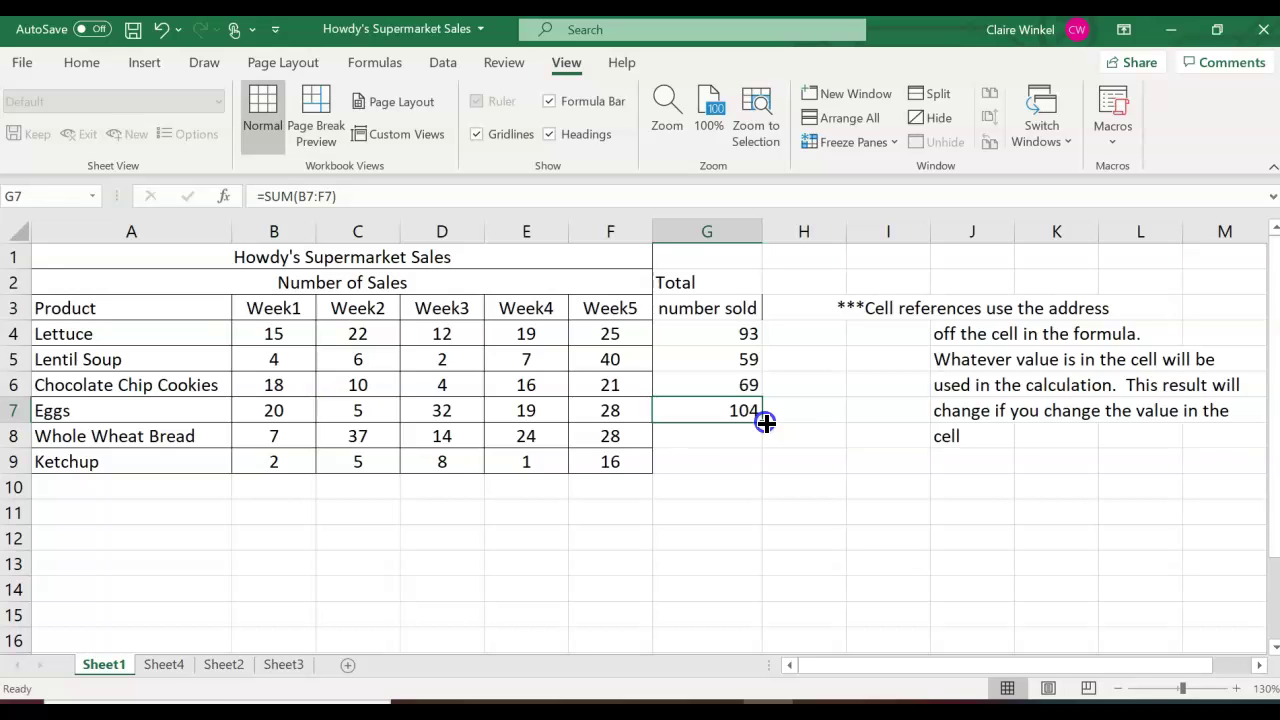
Fill the SUM down to G8 (110) and G9 (32), verify the copies, then fill G9 rightward
drag(765, 422, 760, 477)
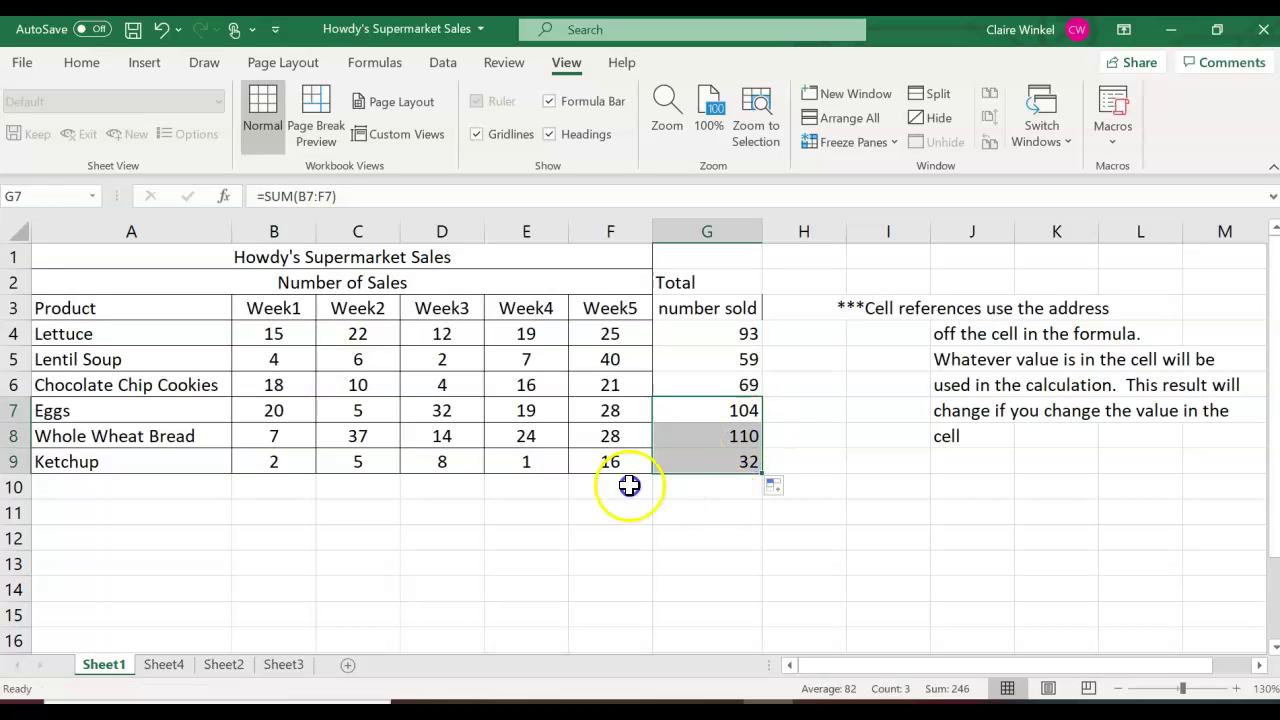
double_click(712, 464)
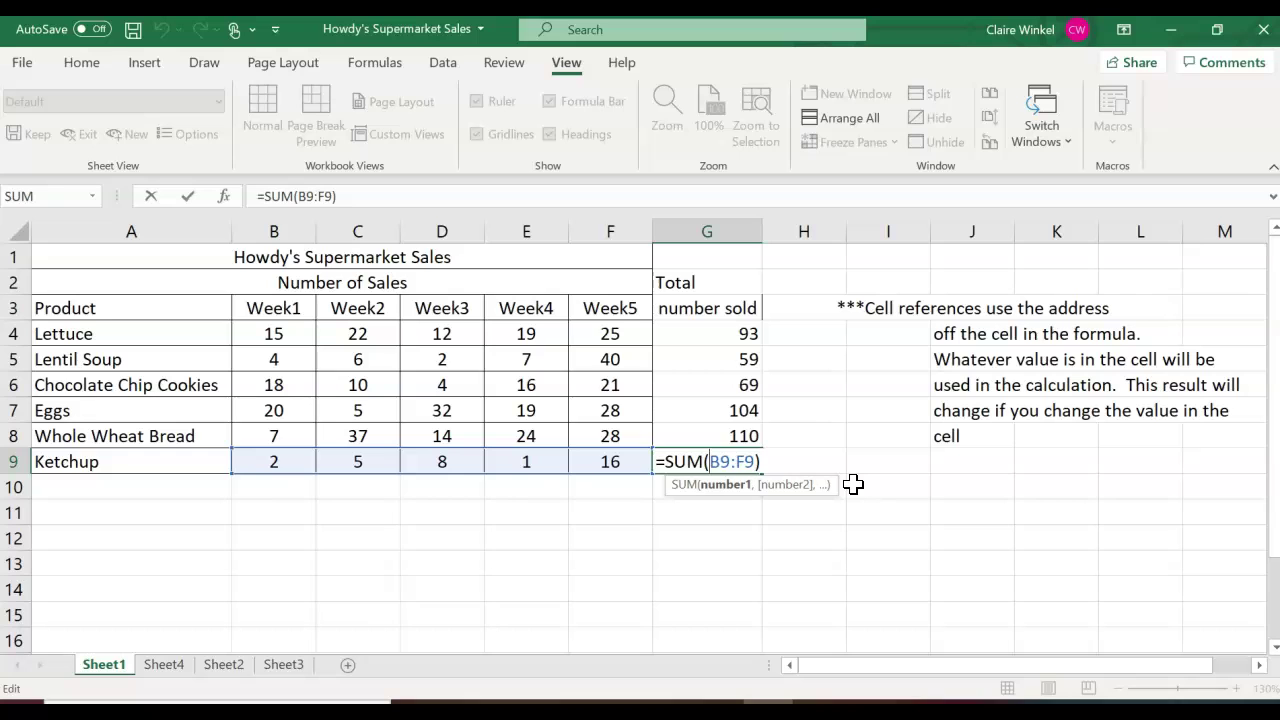
key(Escape)
double_click(677, 434)
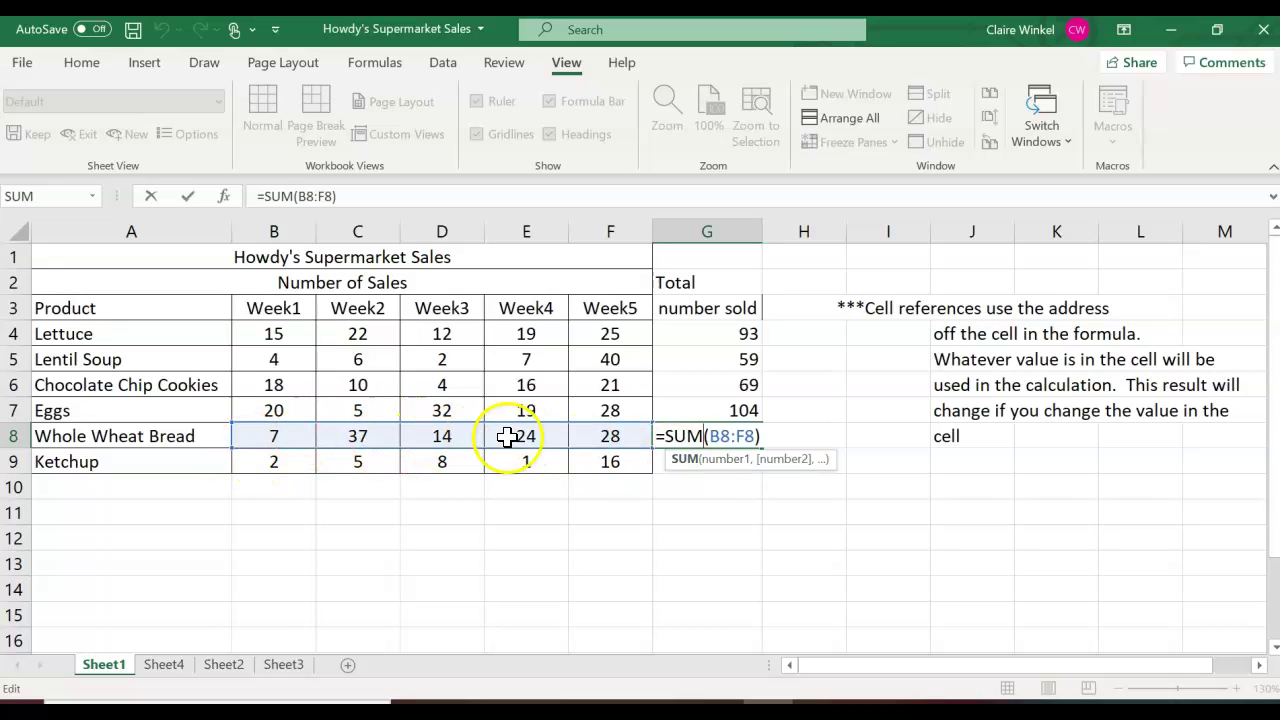
click(721, 487)
click(721, 465)
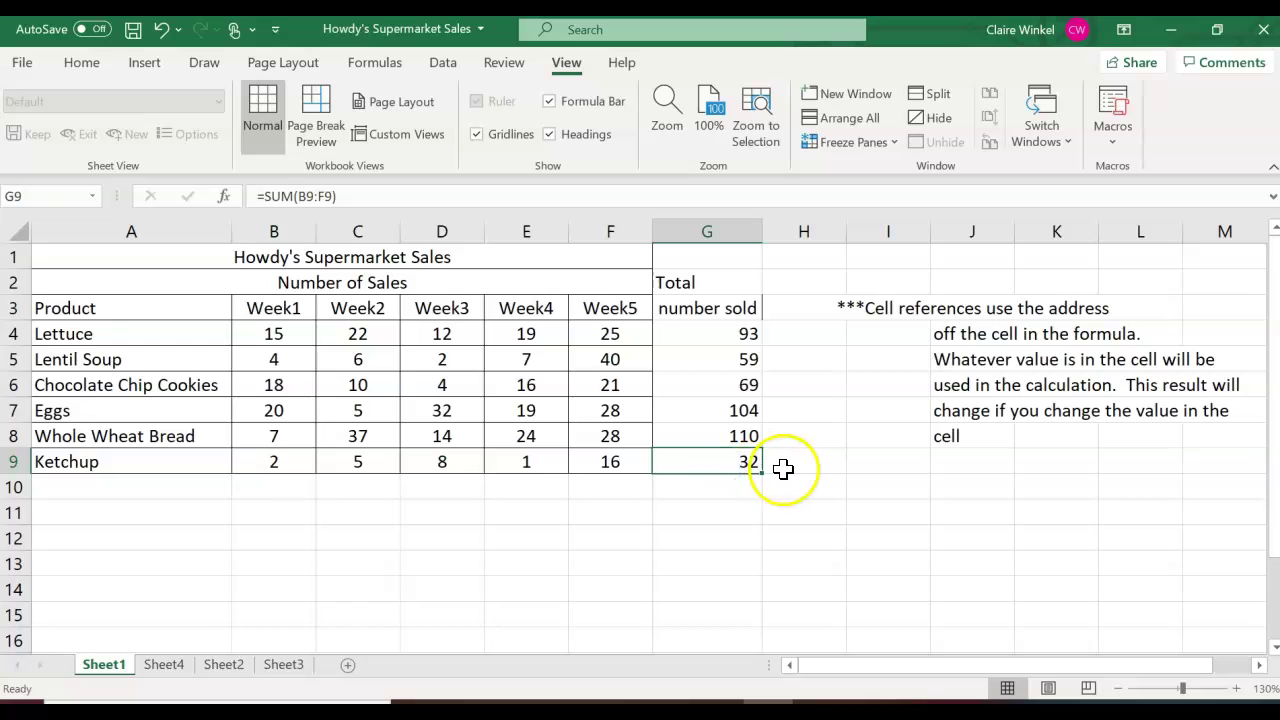
drag(761, 471, 1034, 487)
Inspect the copied formula in J9, then delete the stray sums from H9:J9
double_click(965, 468)
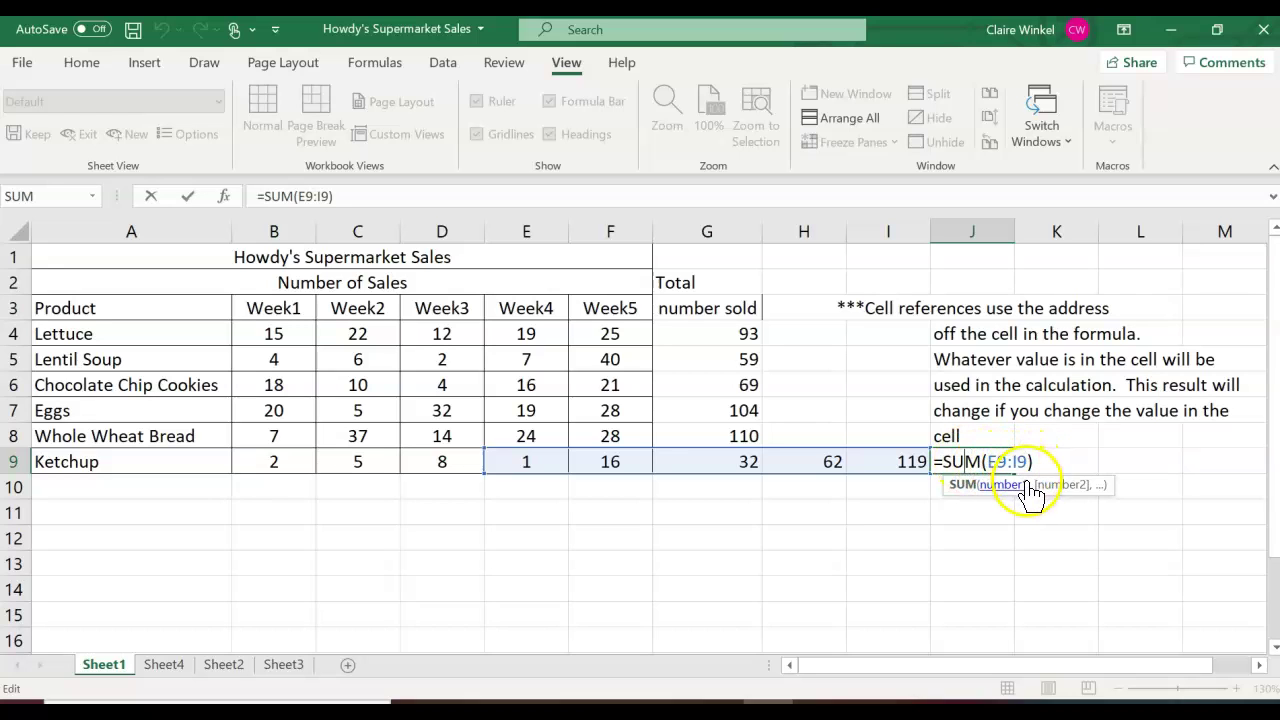
click(990, 462)
click(982, 479)
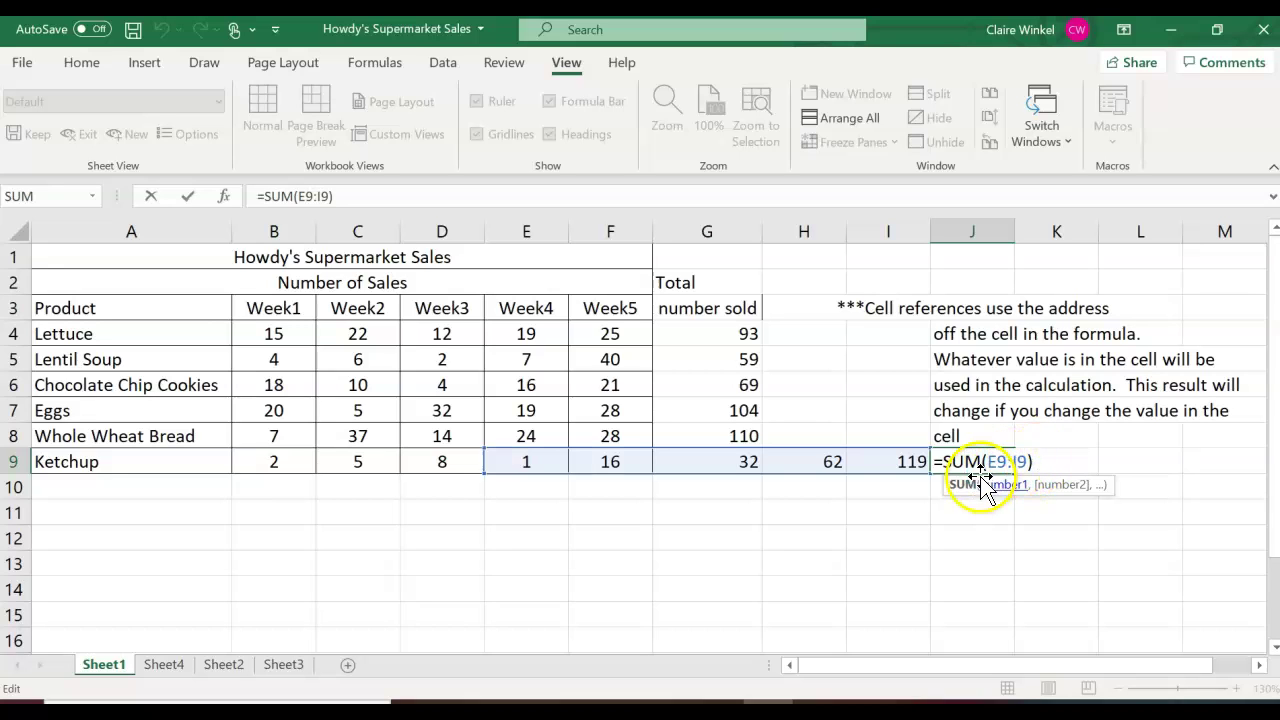
key(Return)
drag(991, 465, 814, 463)
key(BackSpace)
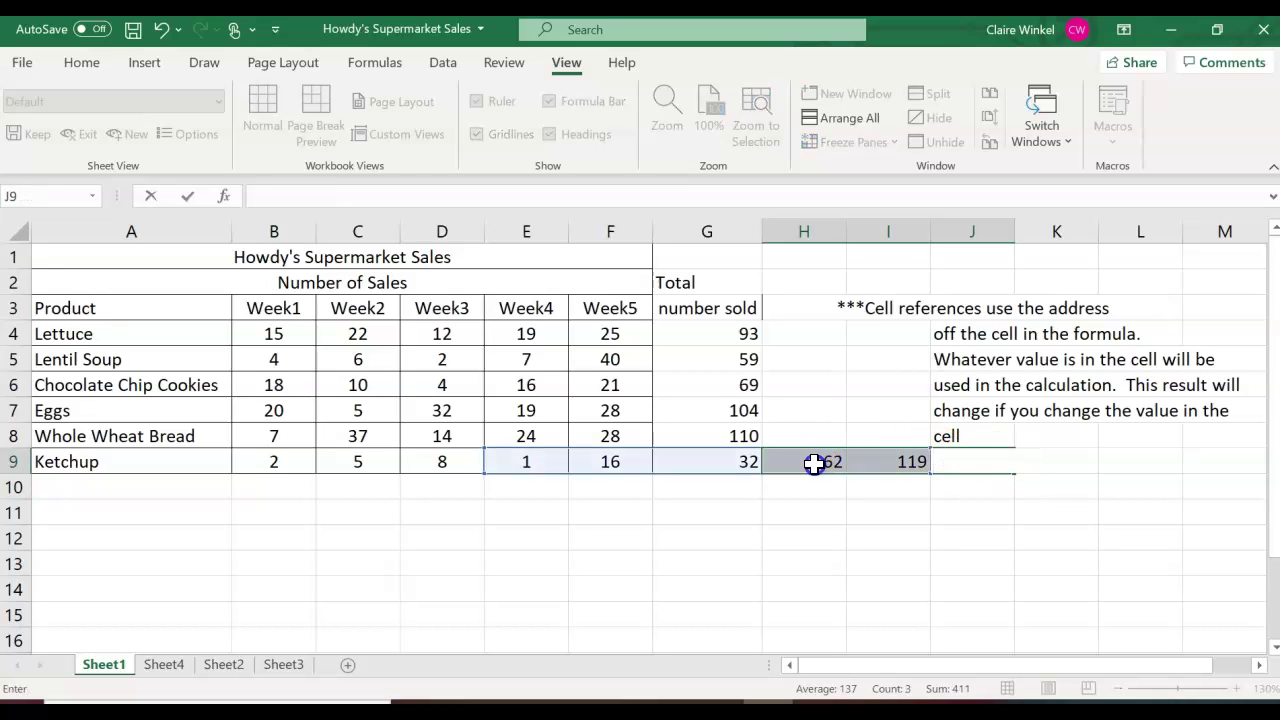
key(Escape)
key(Delete)
click(366, 530)
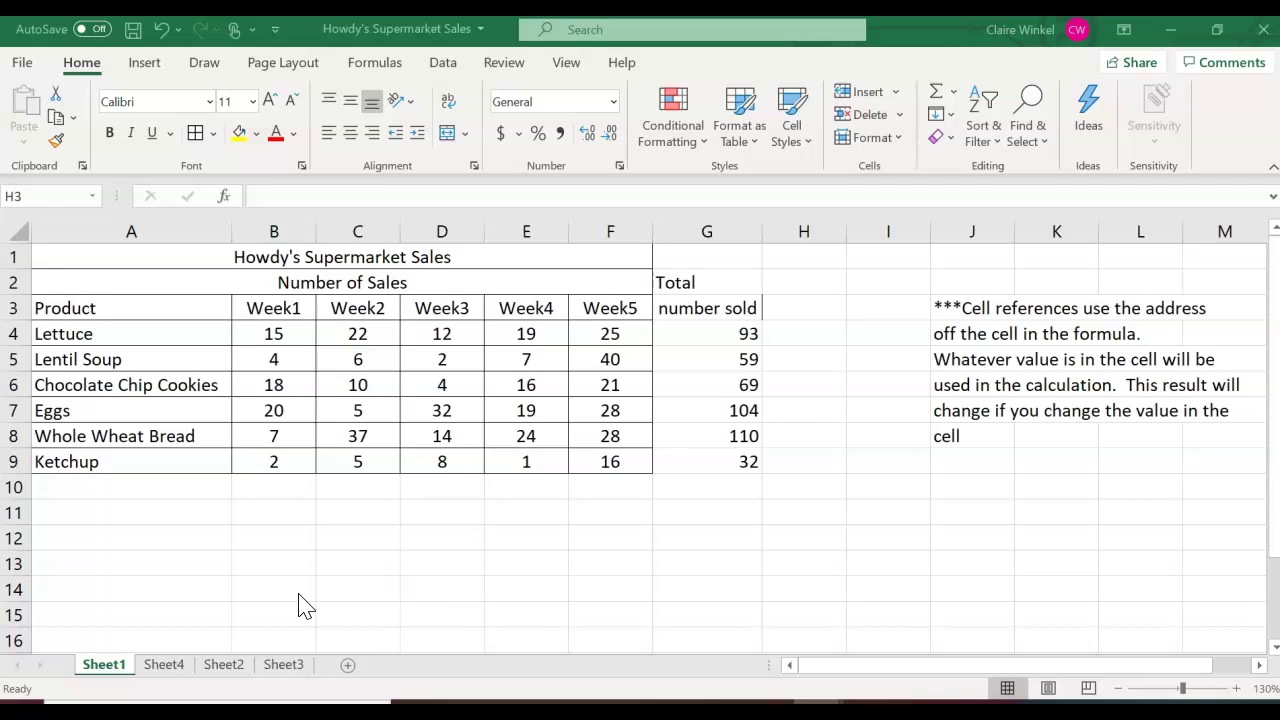
Enter the heading 'Average' in H3 and move to H4
click(783, 303)
text(Average)
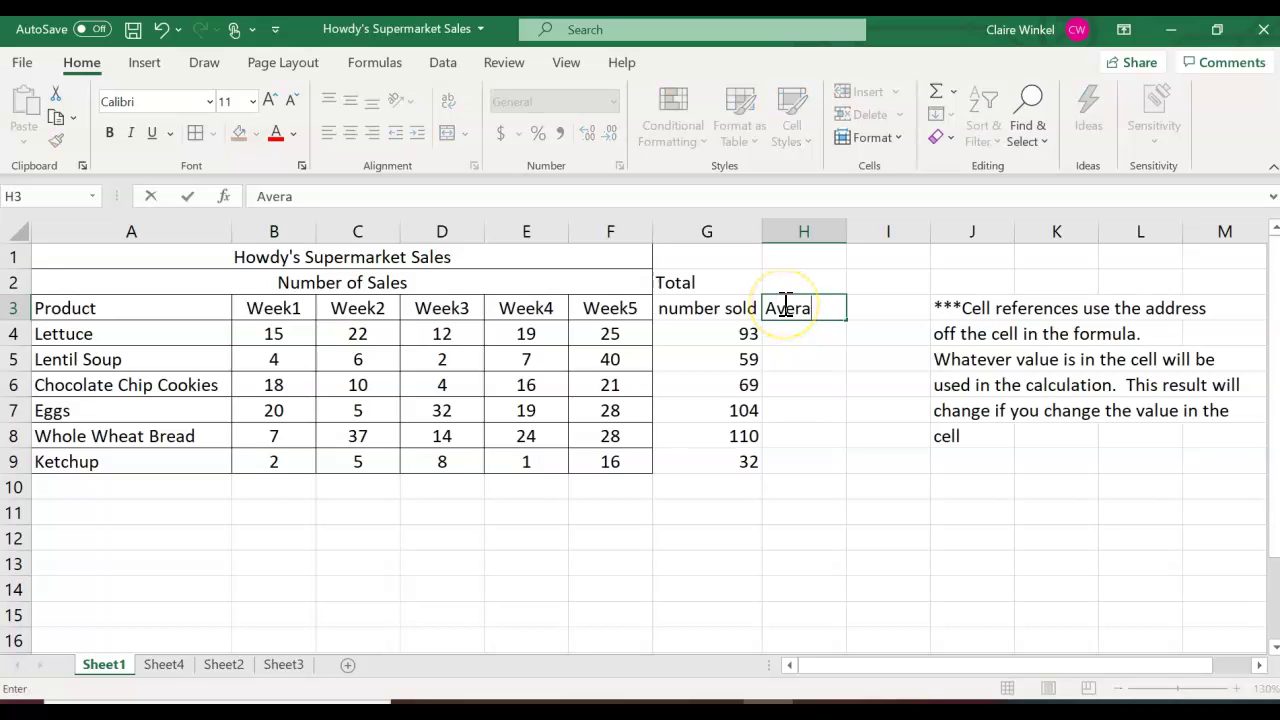
click(785, 345)
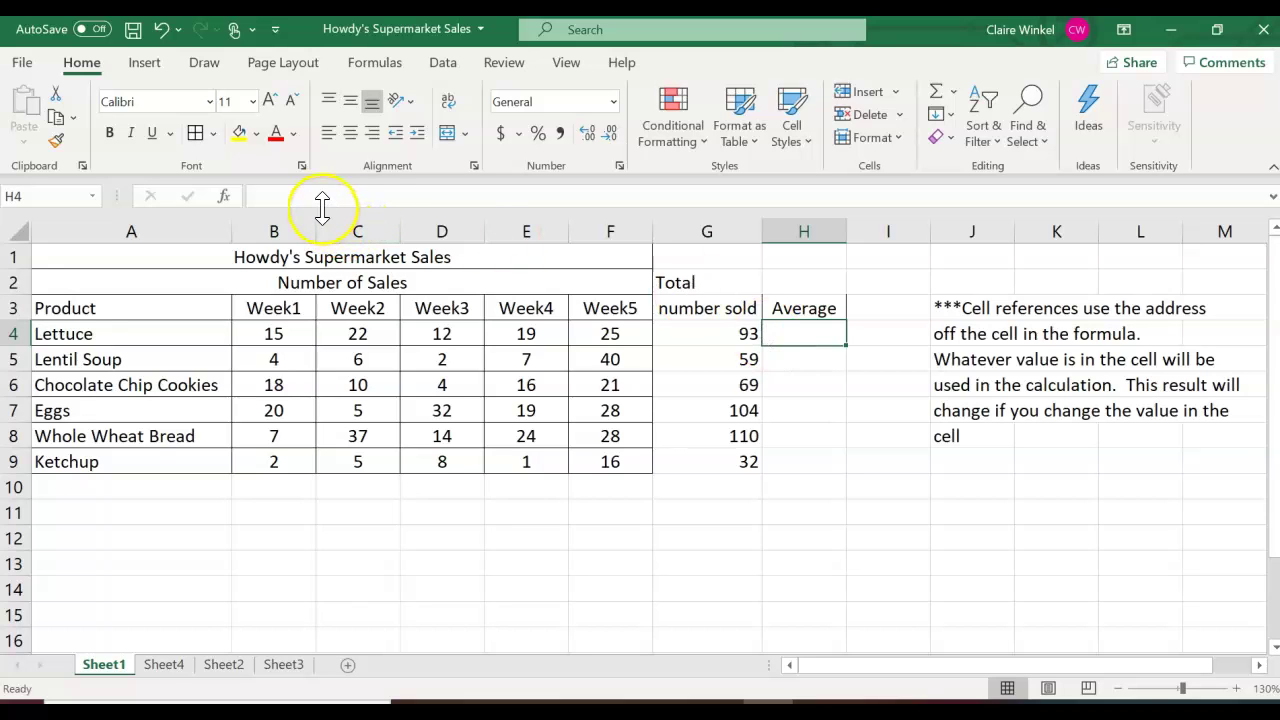
Search Insert Function for the AVERAGE function for H4 and open its arguments
click(226, 198)
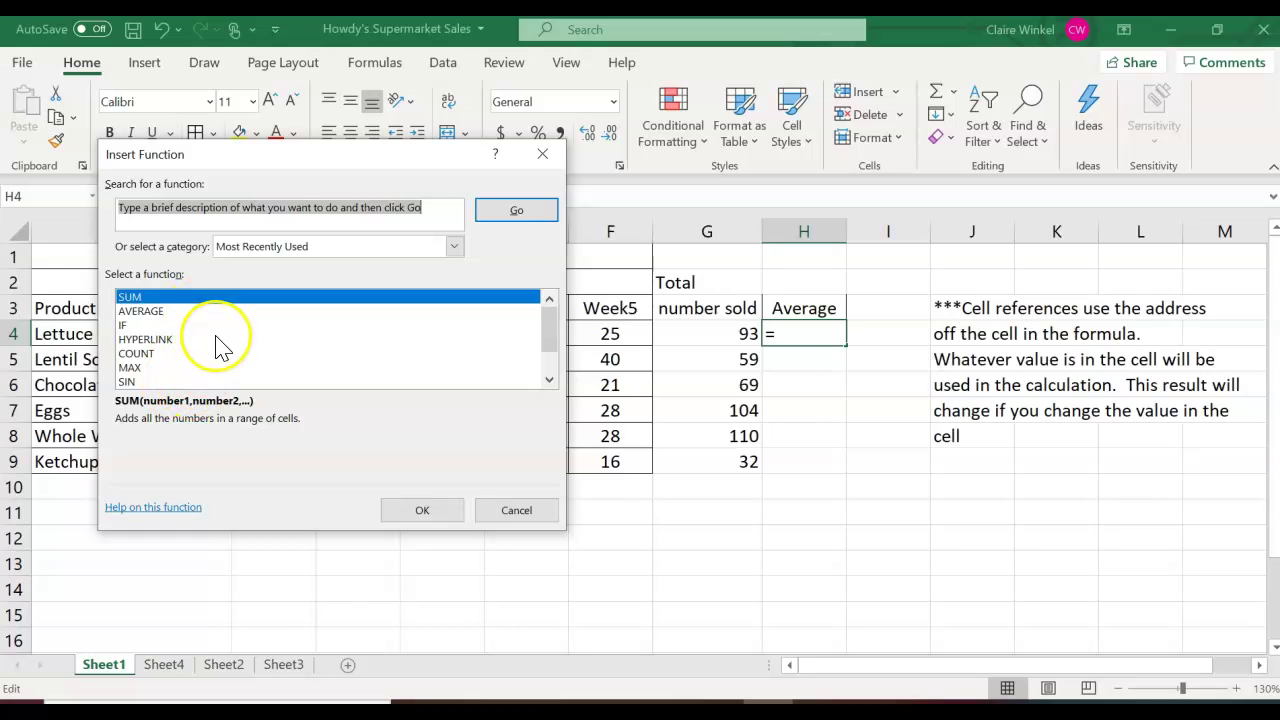
click(251, 296)
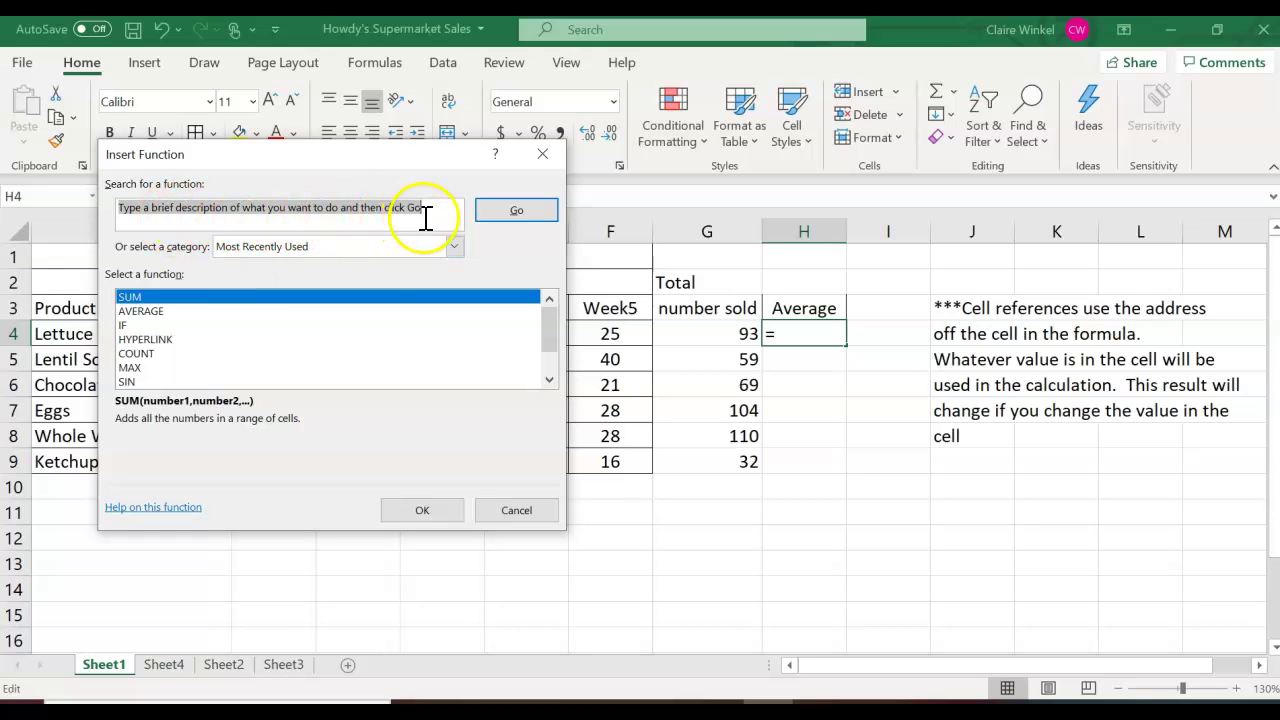
key(Delete)
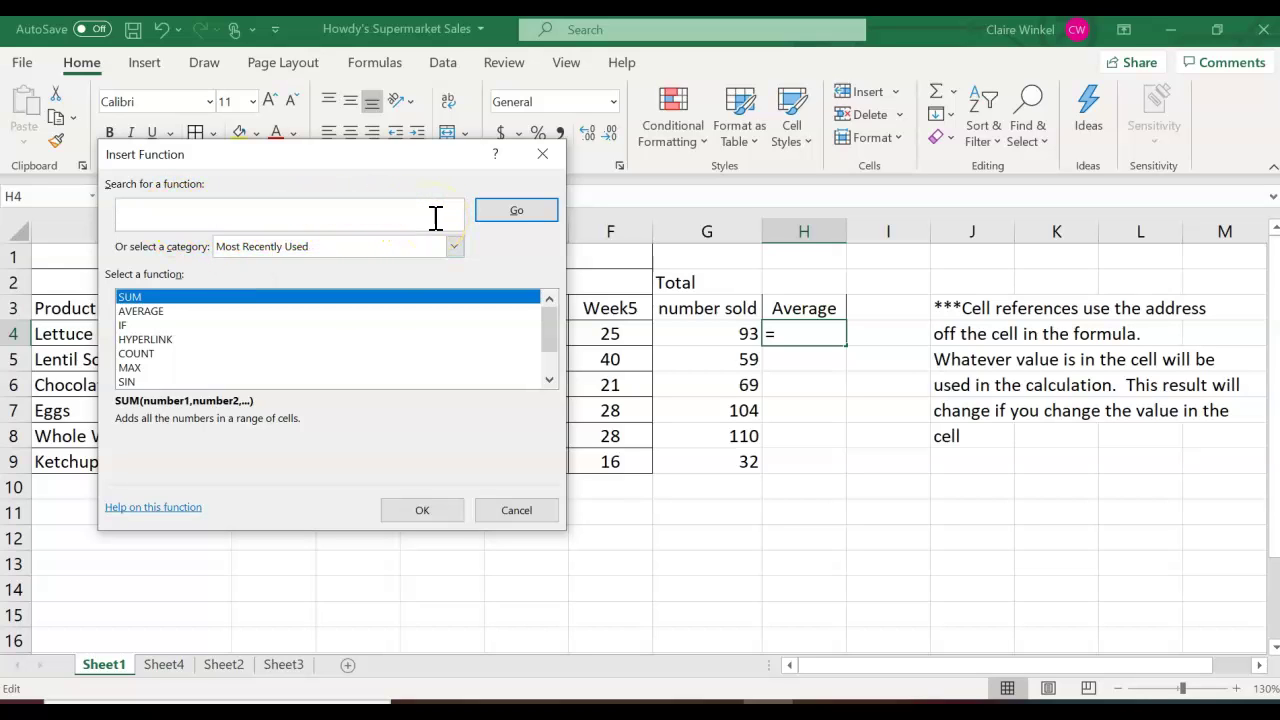
text(a)
click(510, 217)
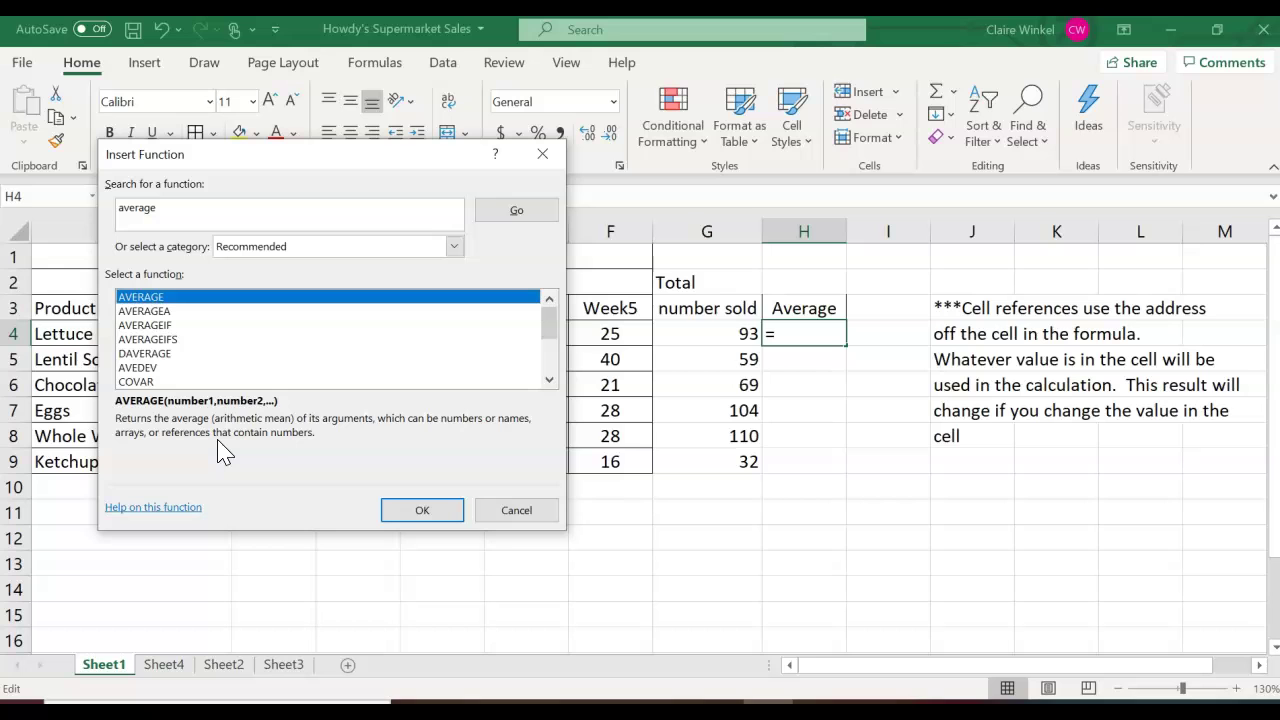
click(424, 514)
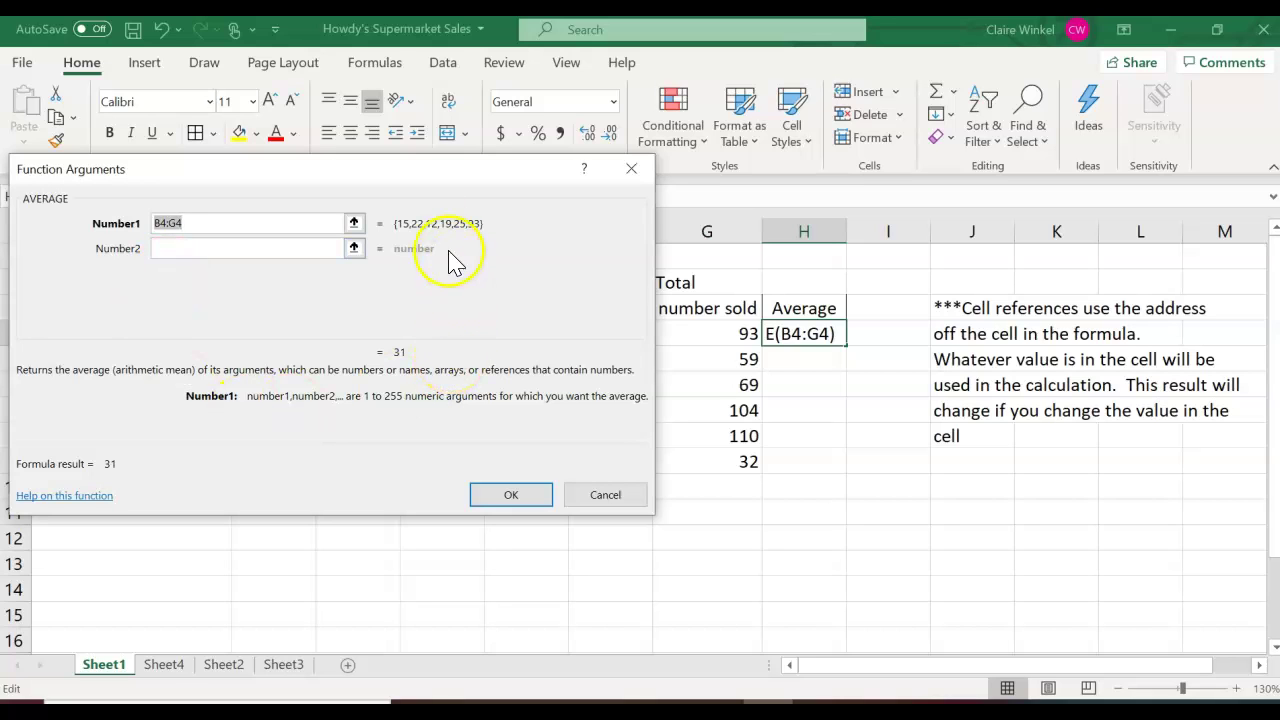
Set H4 to =AVERAGE(B4:F4), giving Lettuce's weekly average of 18.6
drag(429, 171, 1037, 360)
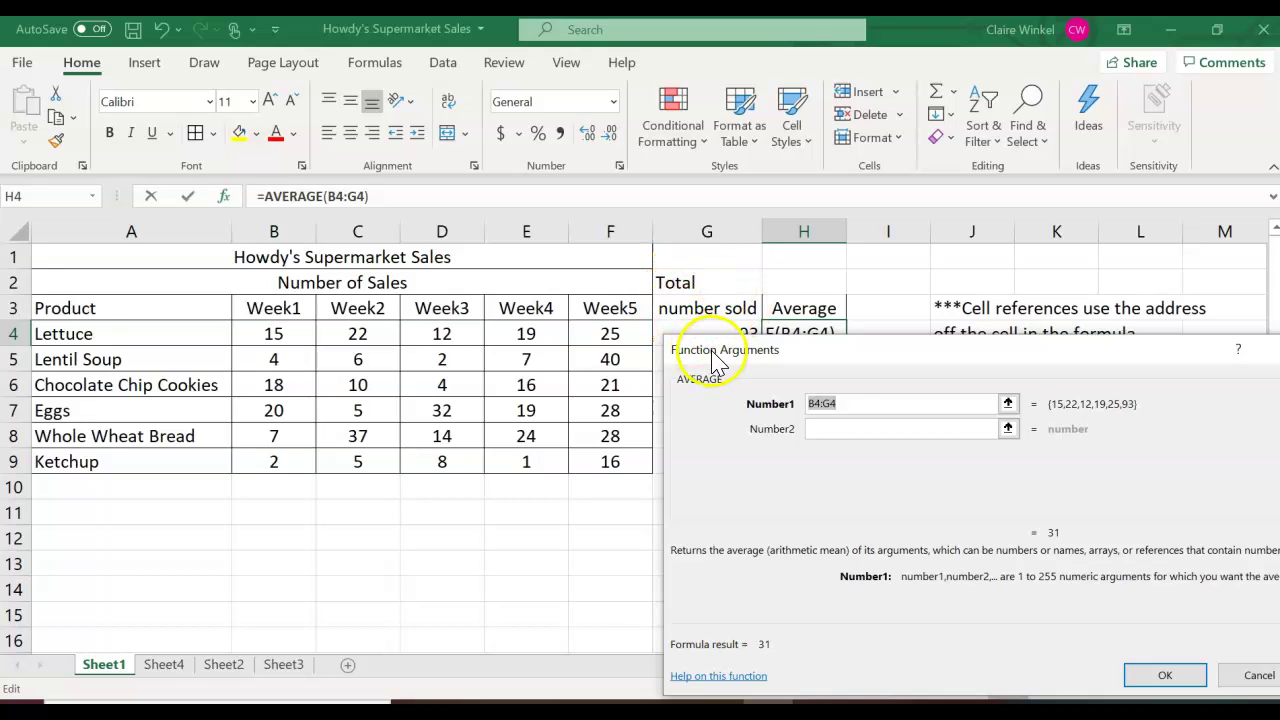
key(BackSpace)
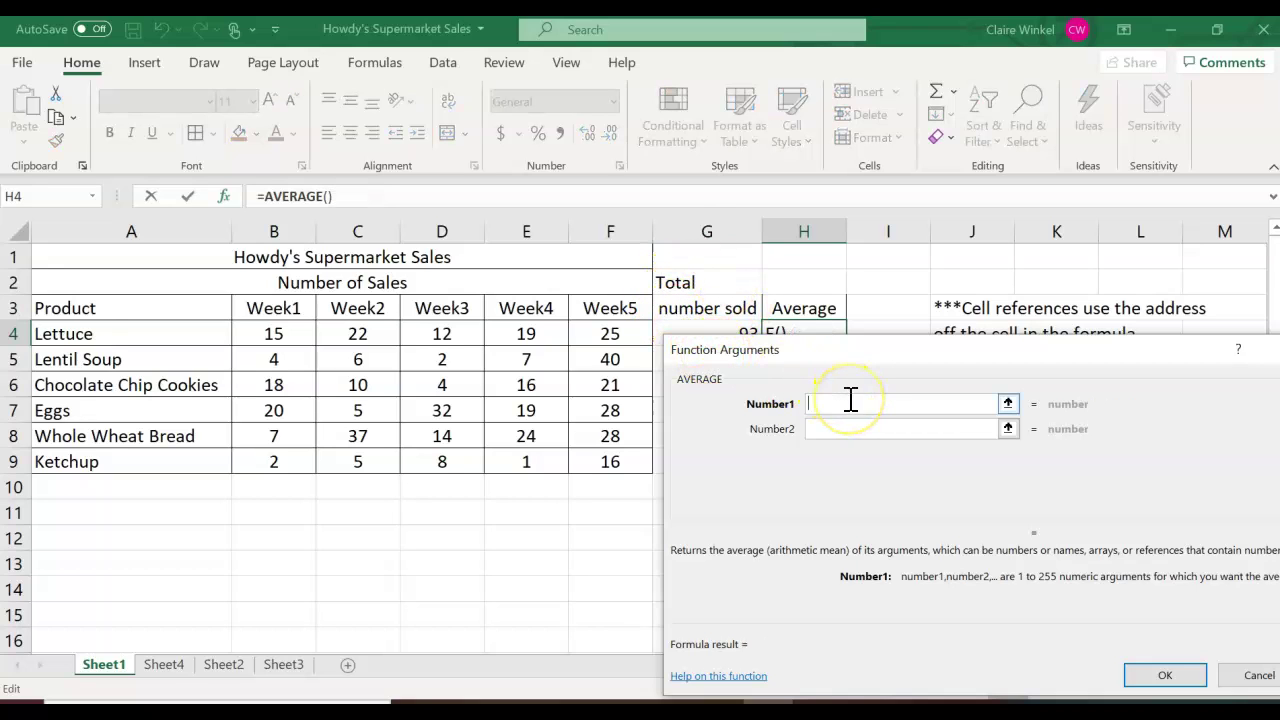
drag(271, 334, 608, 332)
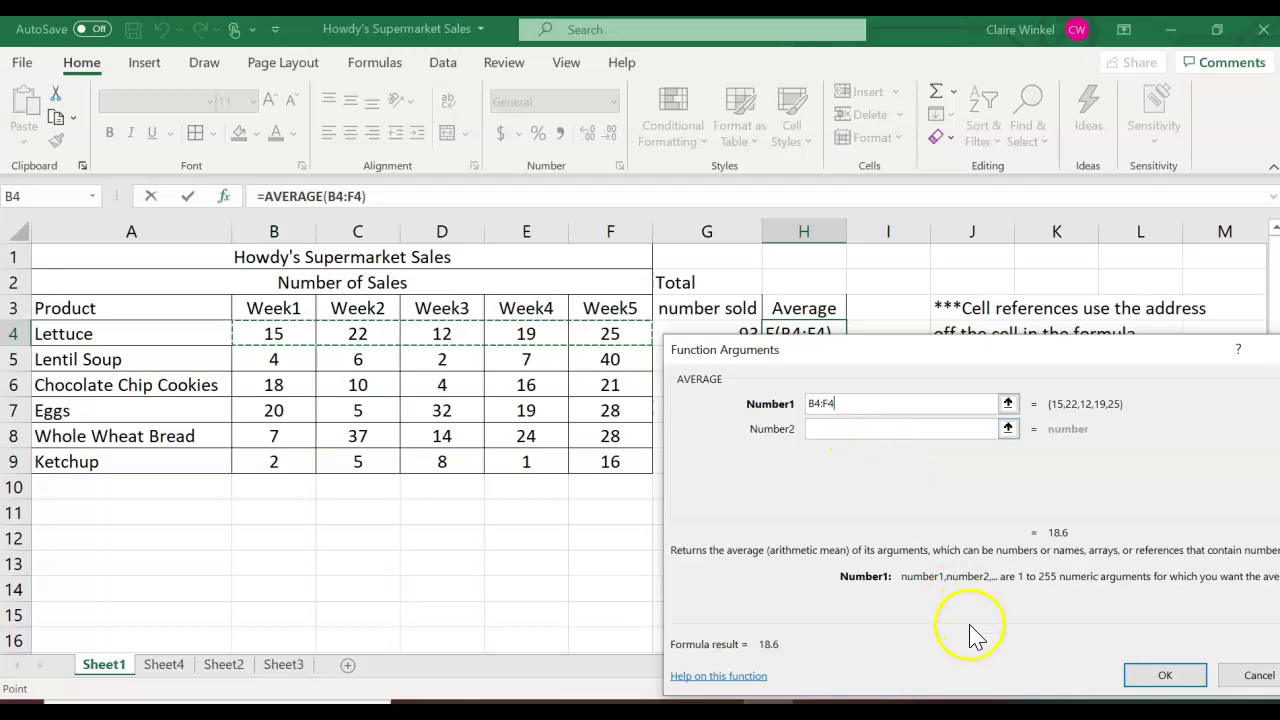
click(1165, 677)
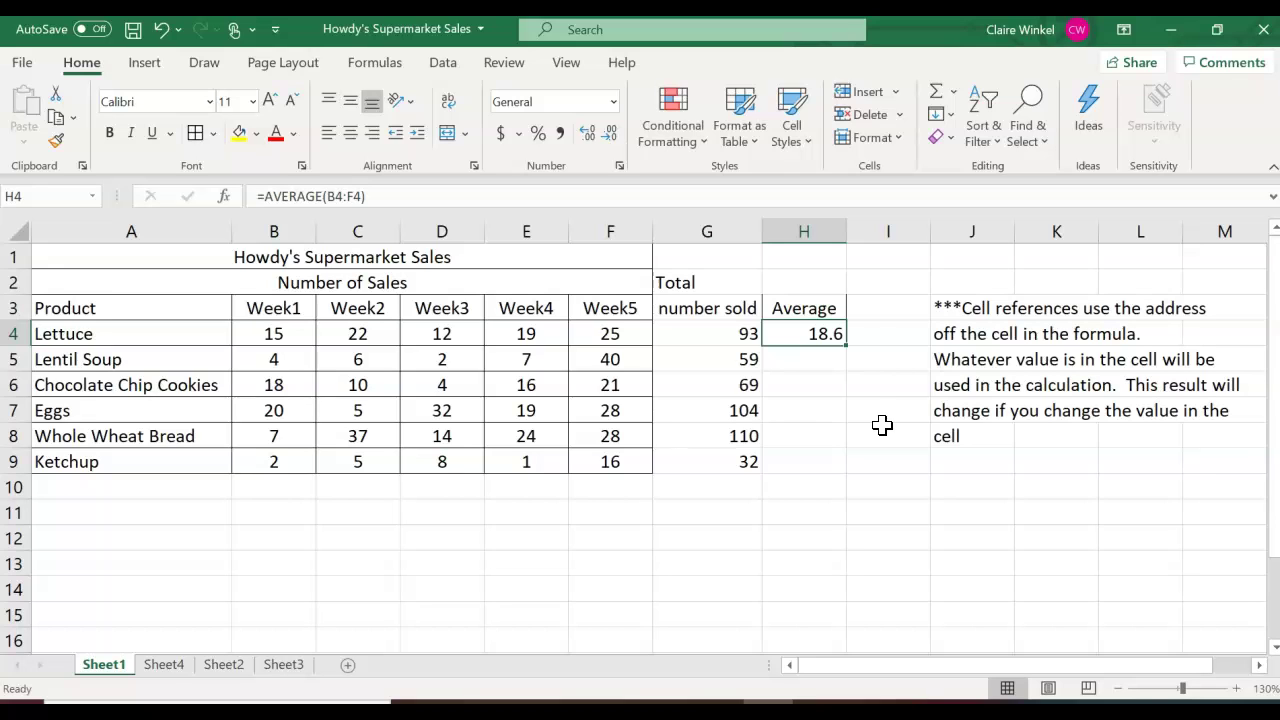
Fill the average down to H9 (11.8, 13.8, 20.8, 22, 6.4) and start the 'Maximum value' label in A11
drag(846, 345, 834, 477)
click(784, 569)
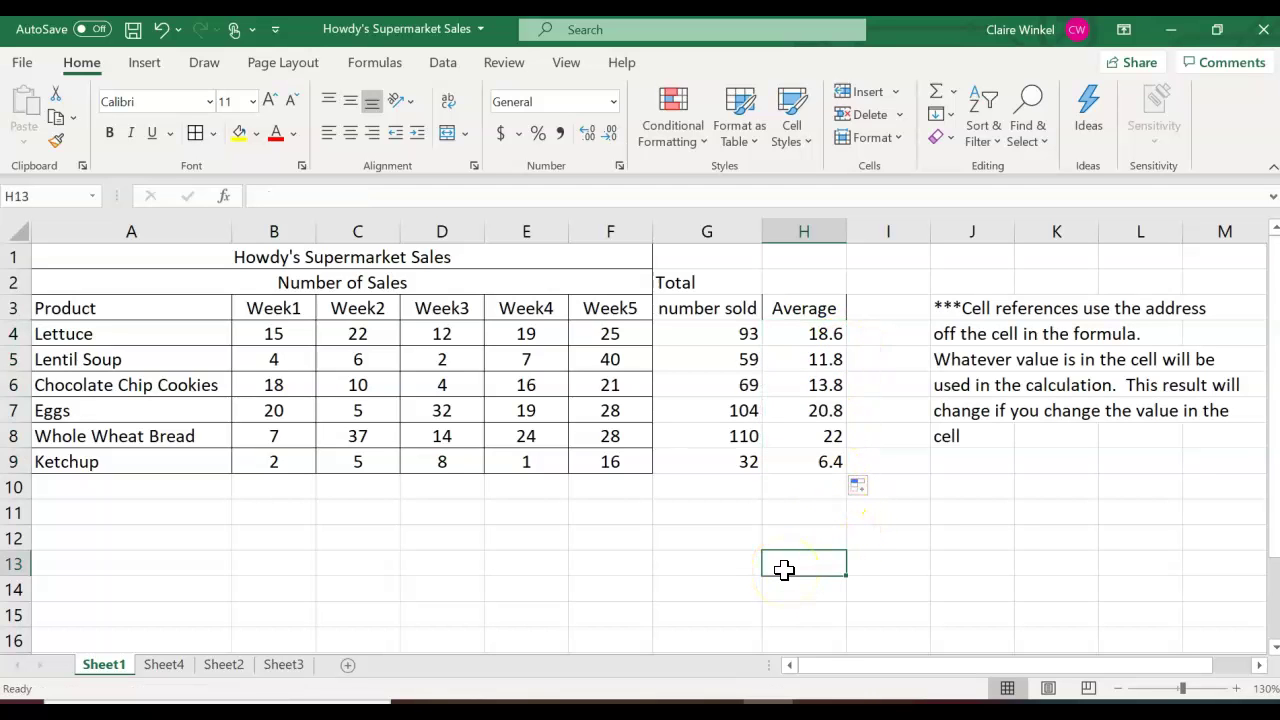
click(803, 406)
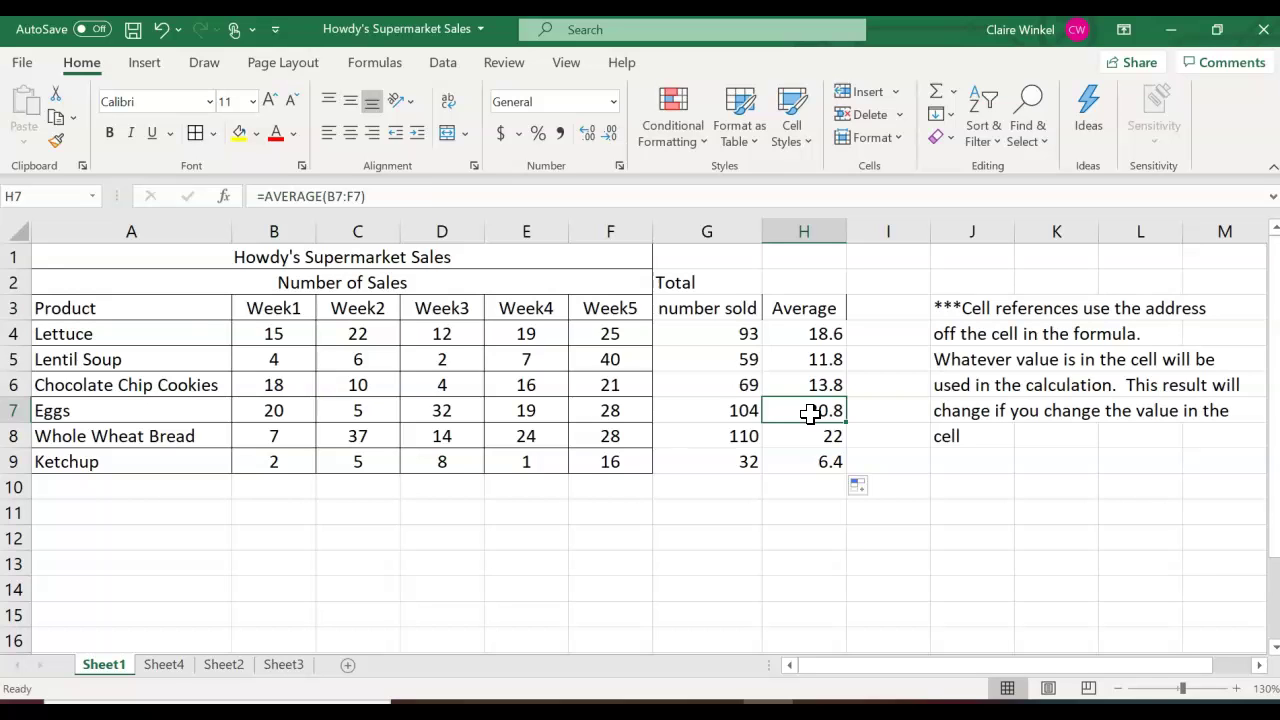
click(102, 511)
text(Maximu)
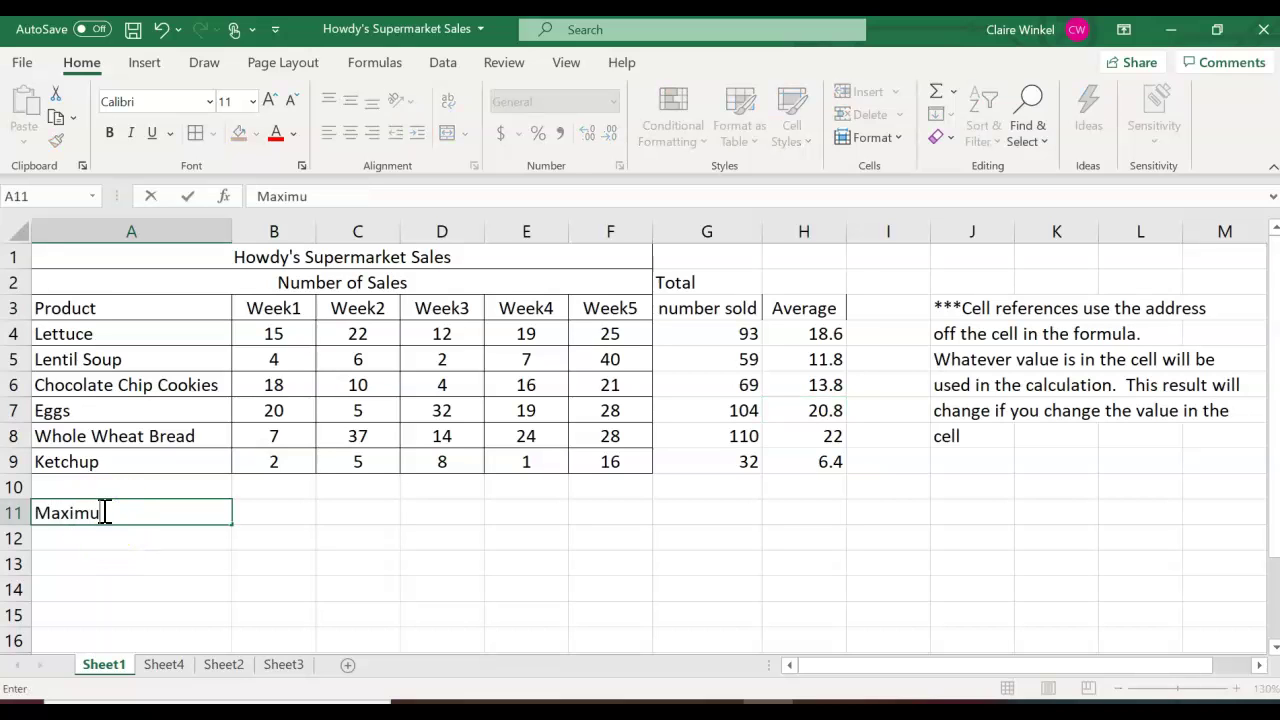
text(m value)
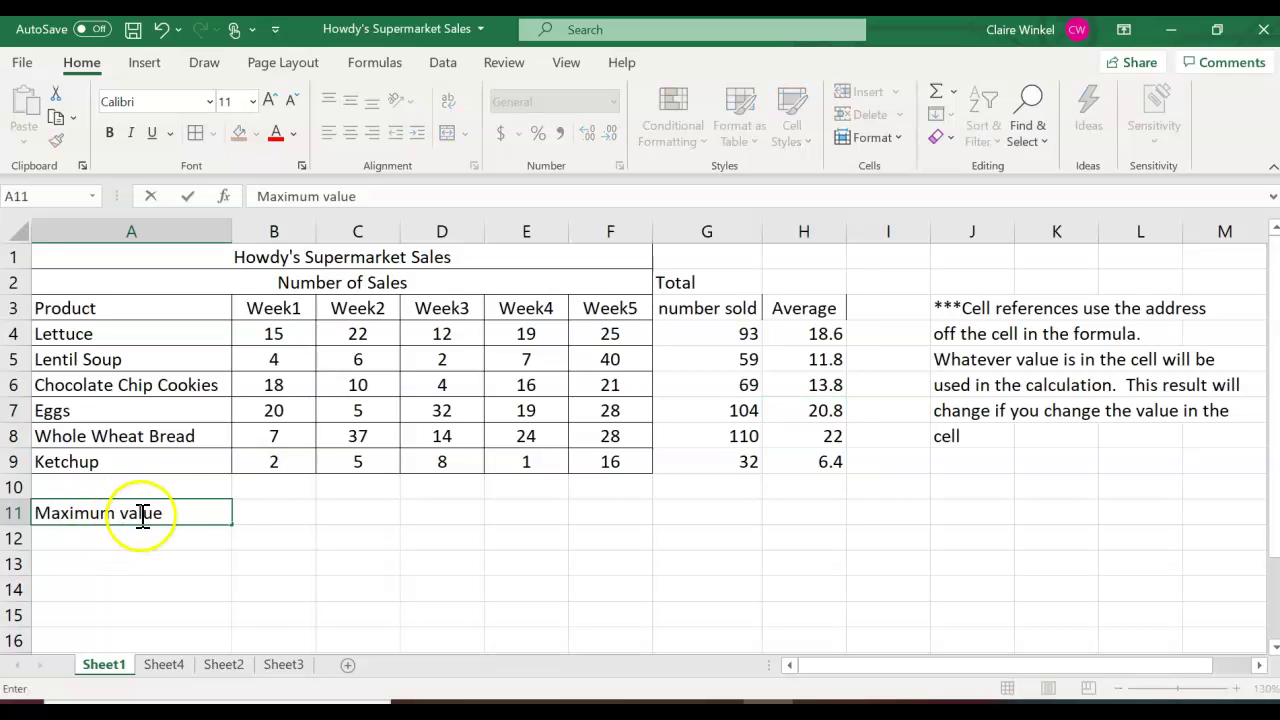
Enter =MAX(B4:B9) in B11, showing the Week1 maximum of 20
click(257, 510)
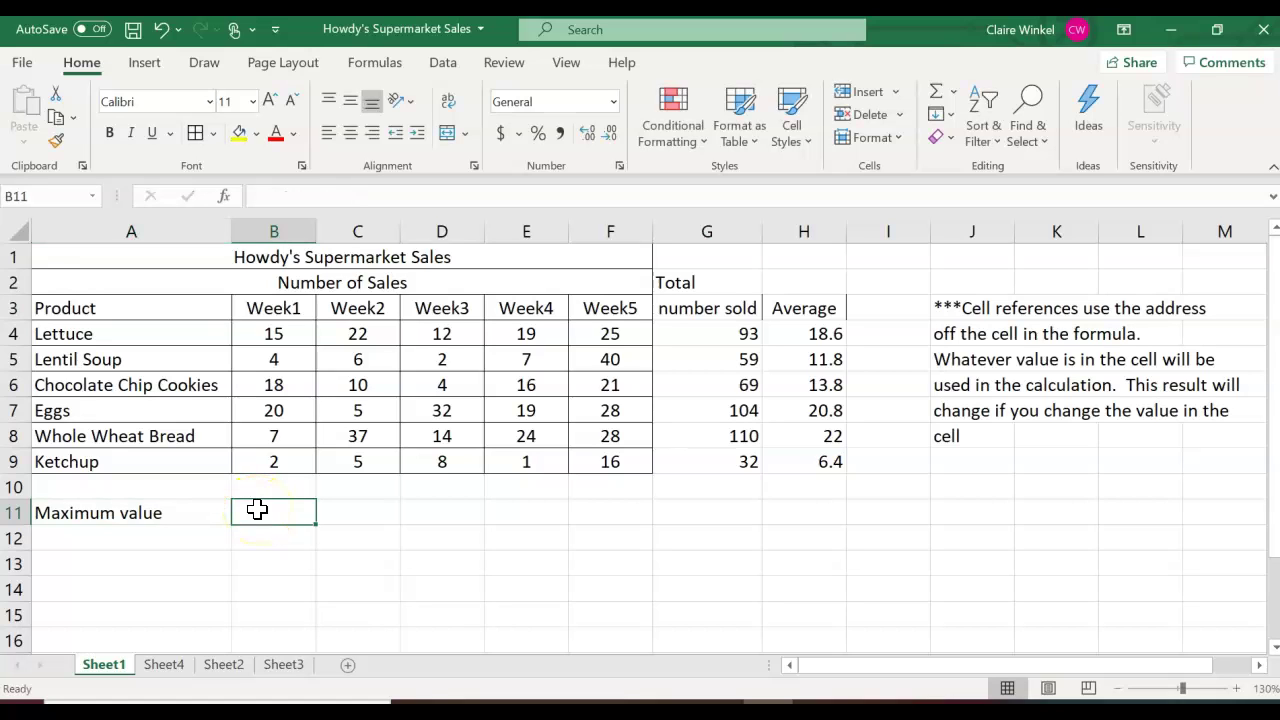
text(=)
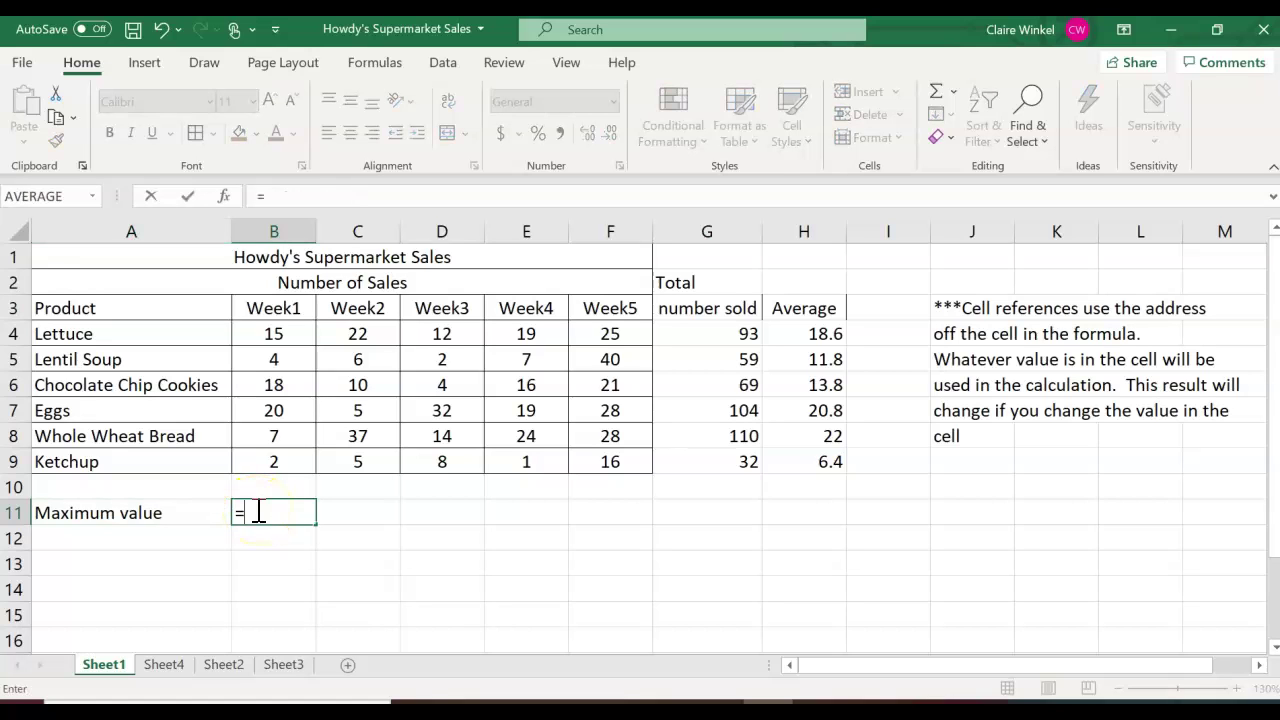
text(max()
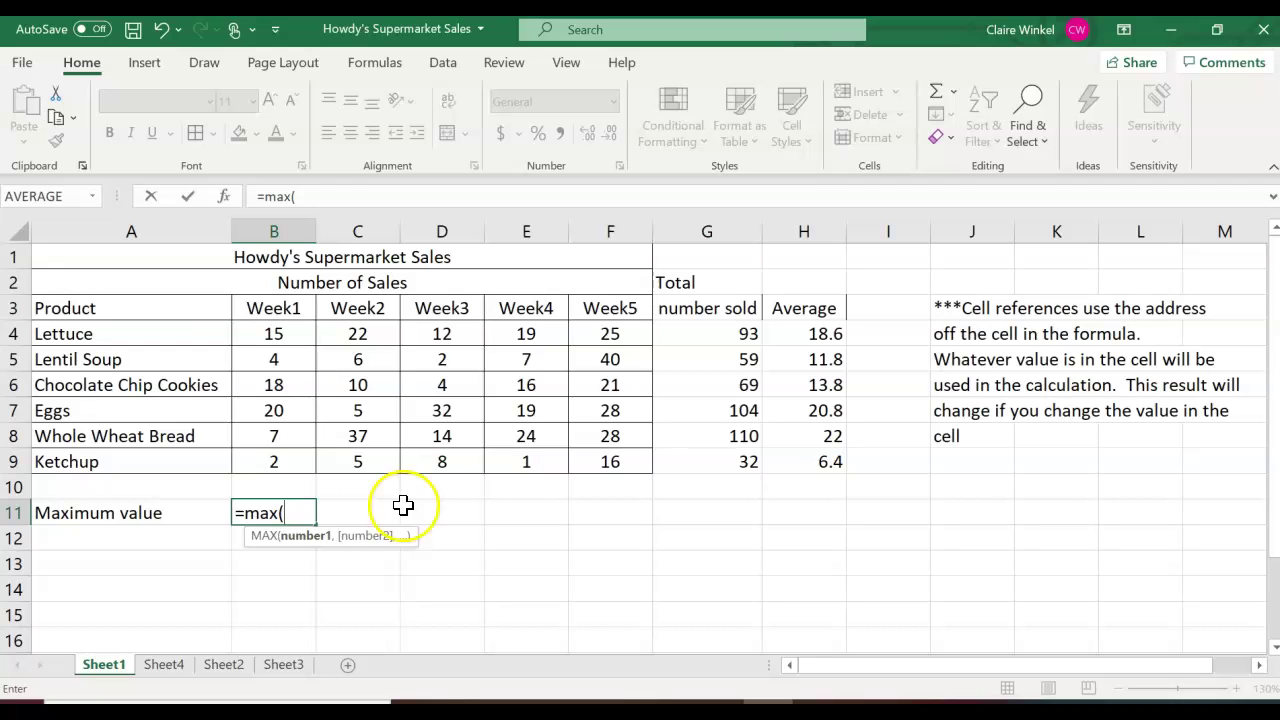
click(290, 334)
drag(290, 334, 286, 466)
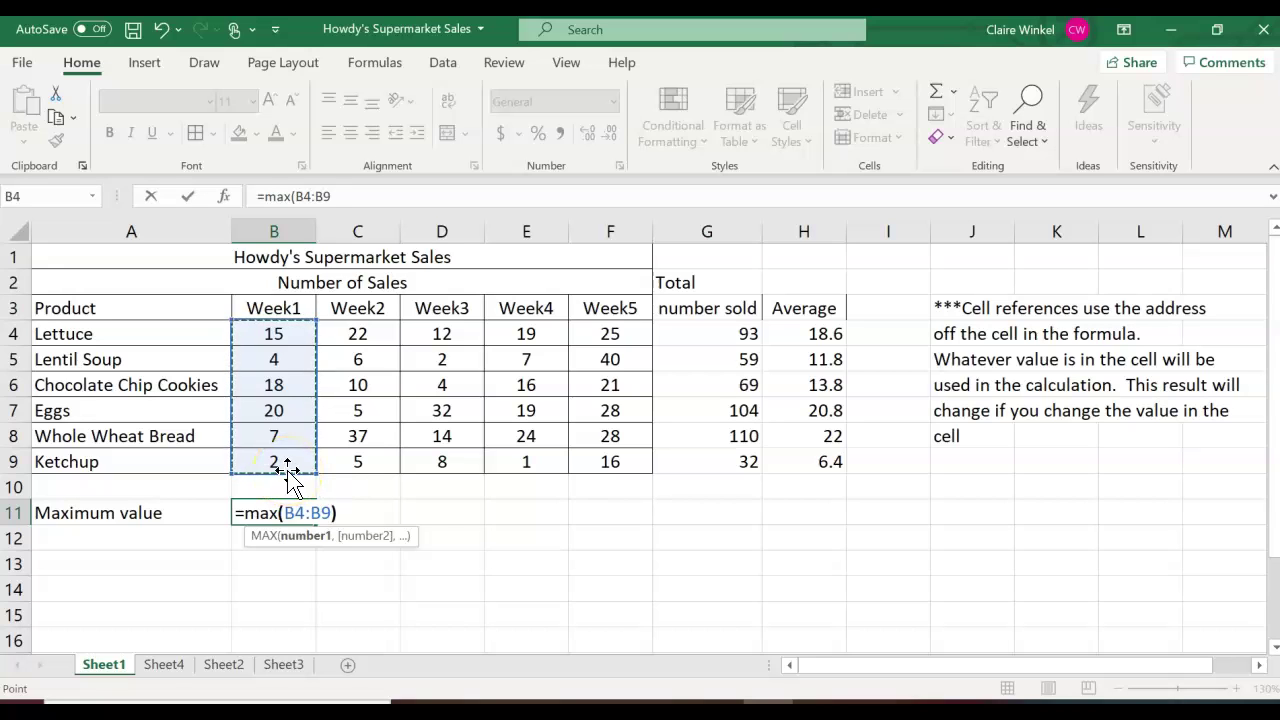
key(Return)
click(291, 543)
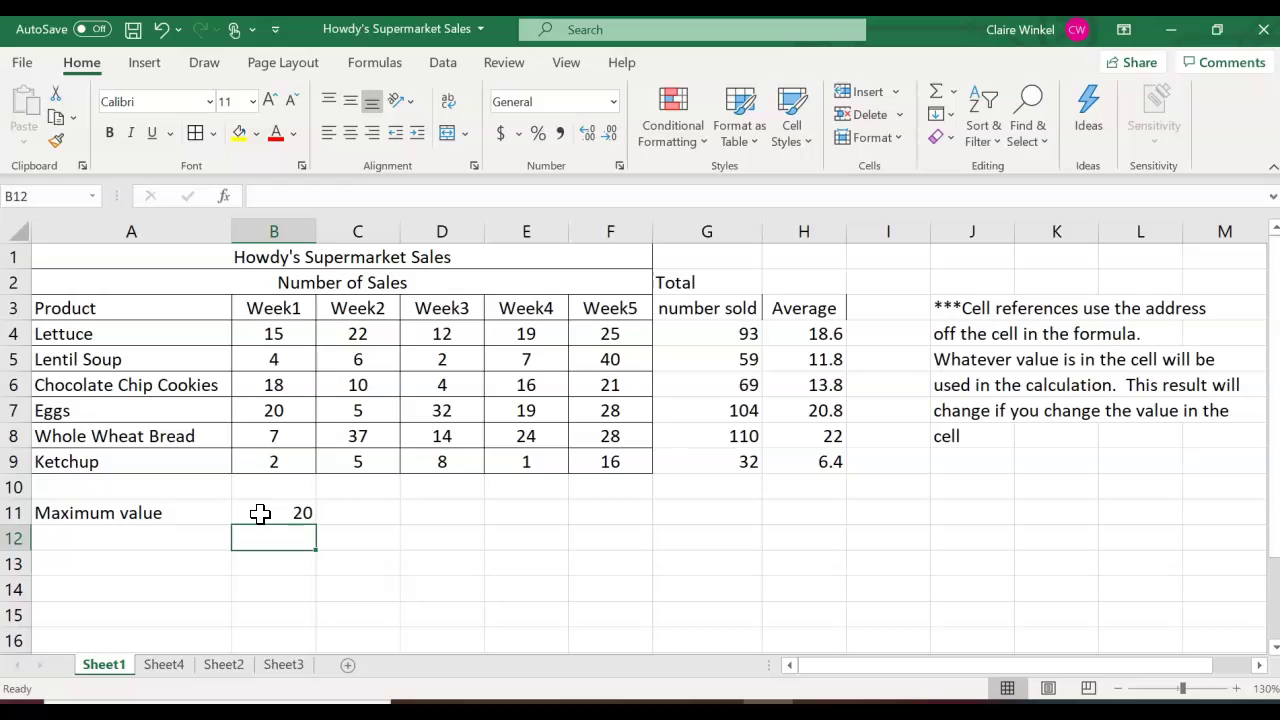
Add a max() note in C11 and move to A12
click(358, 512)
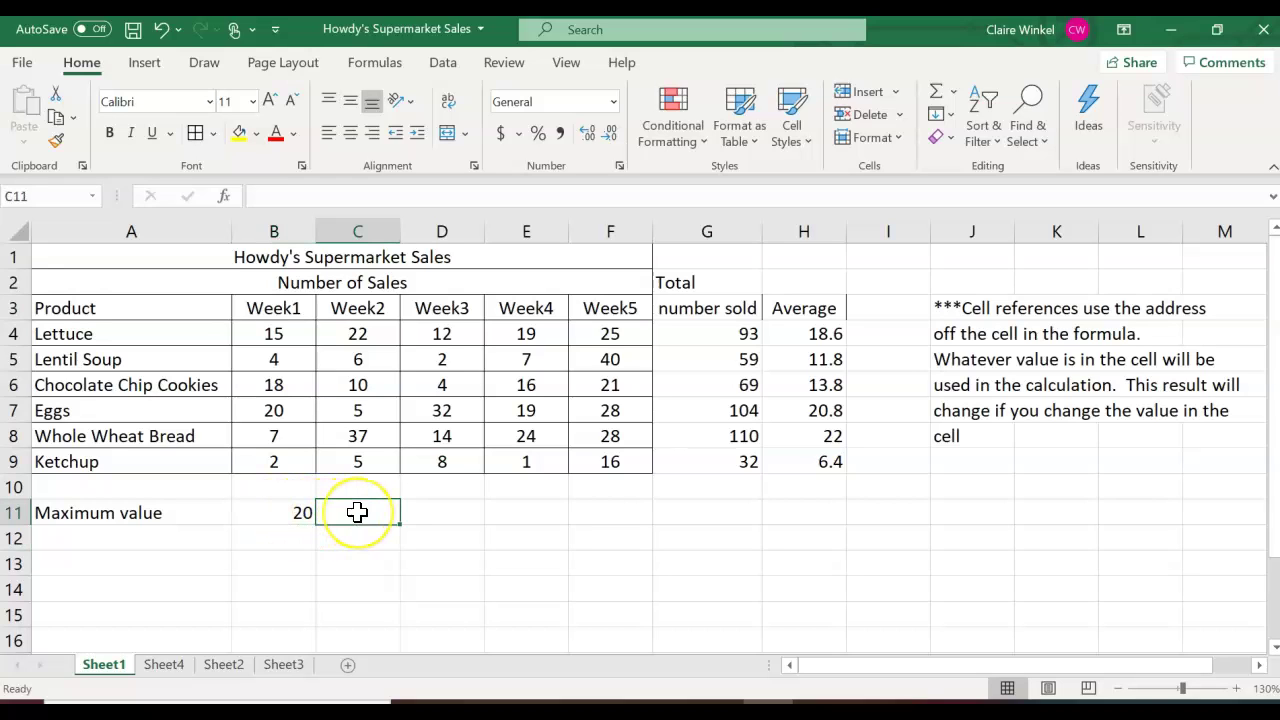
text(max =)
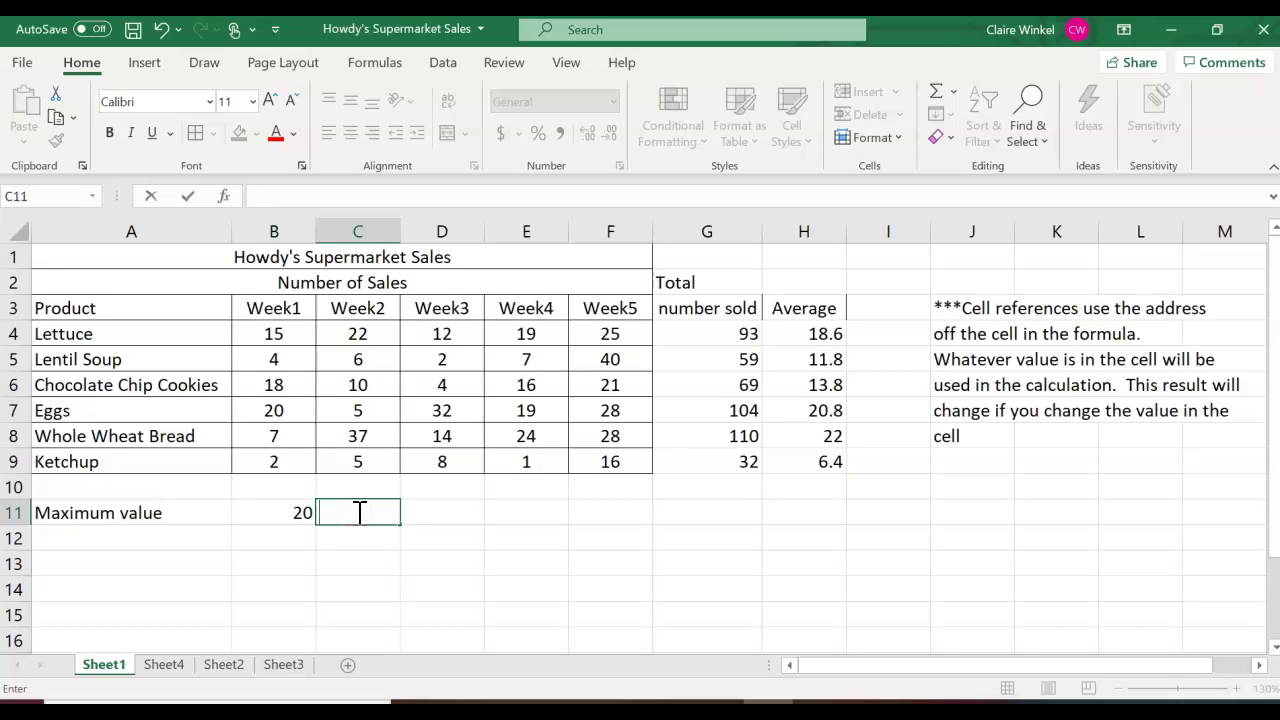
text(())
key(Return)
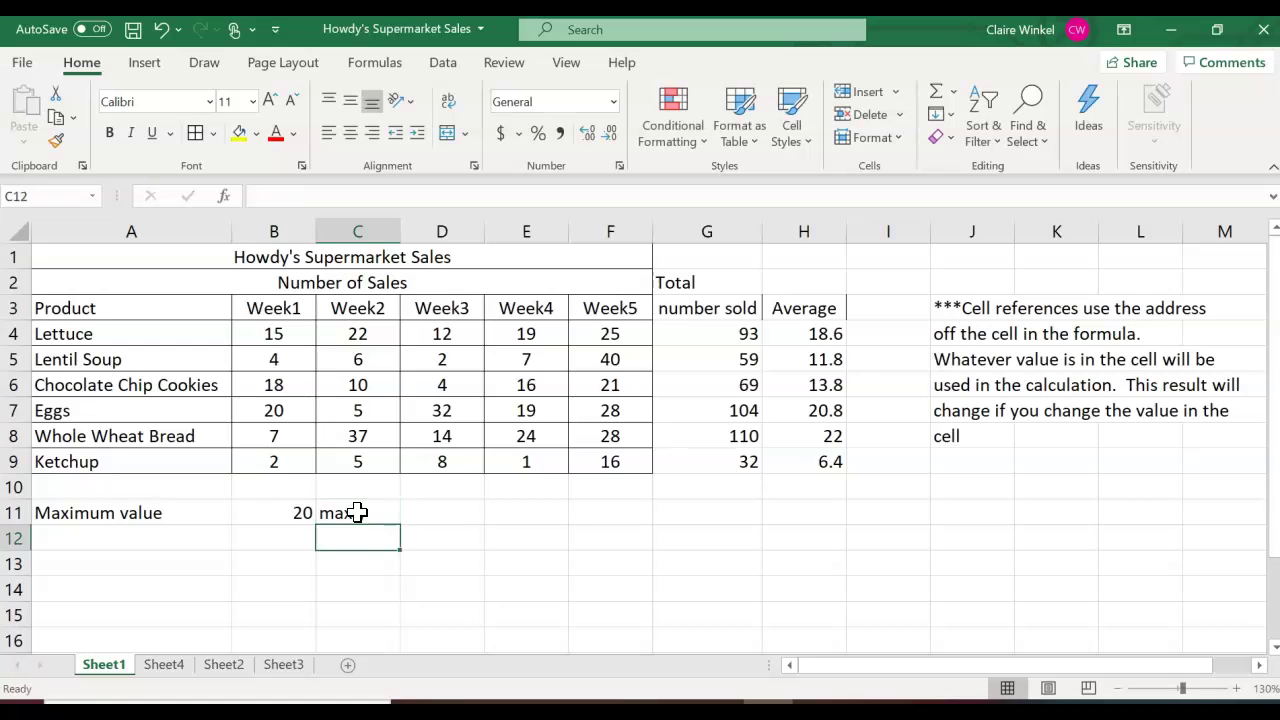
click(277, 541)
click(206, 535)
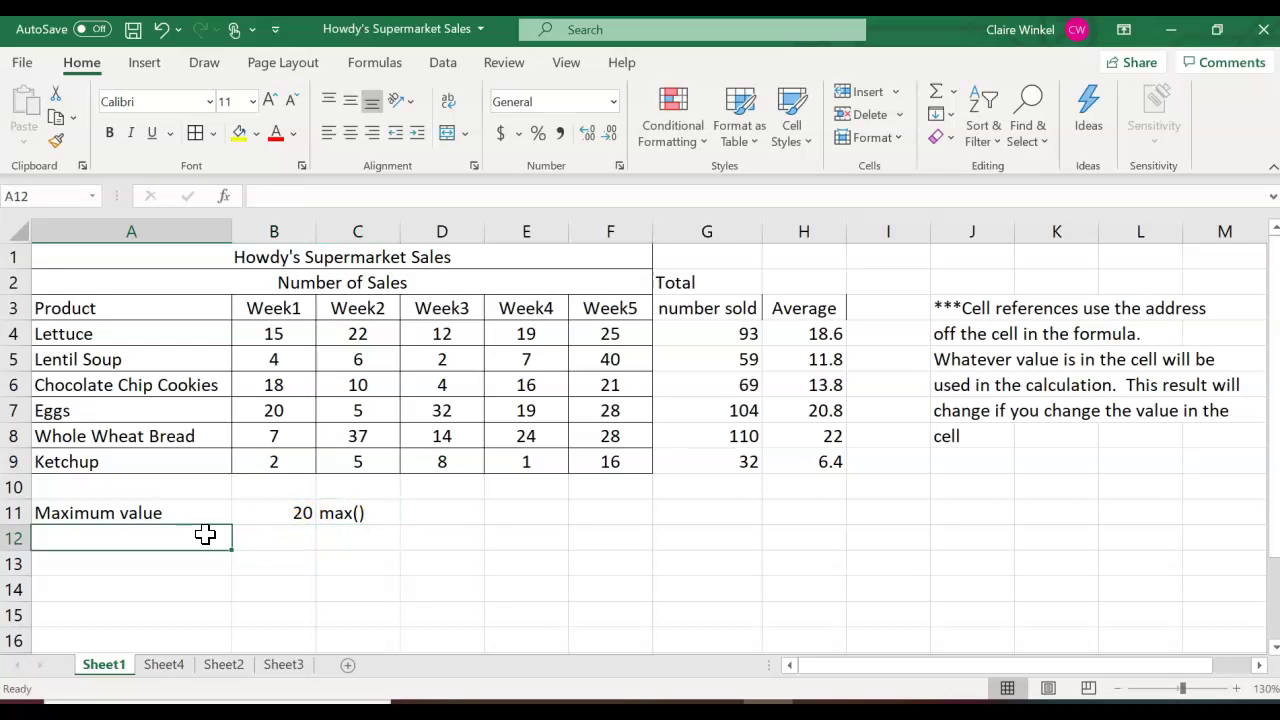
Label A12 'Minimum value min()' and fill =MIN(B4:B9) across B12:F12 (2, 5, 2, 1, 16)
text(Minim)
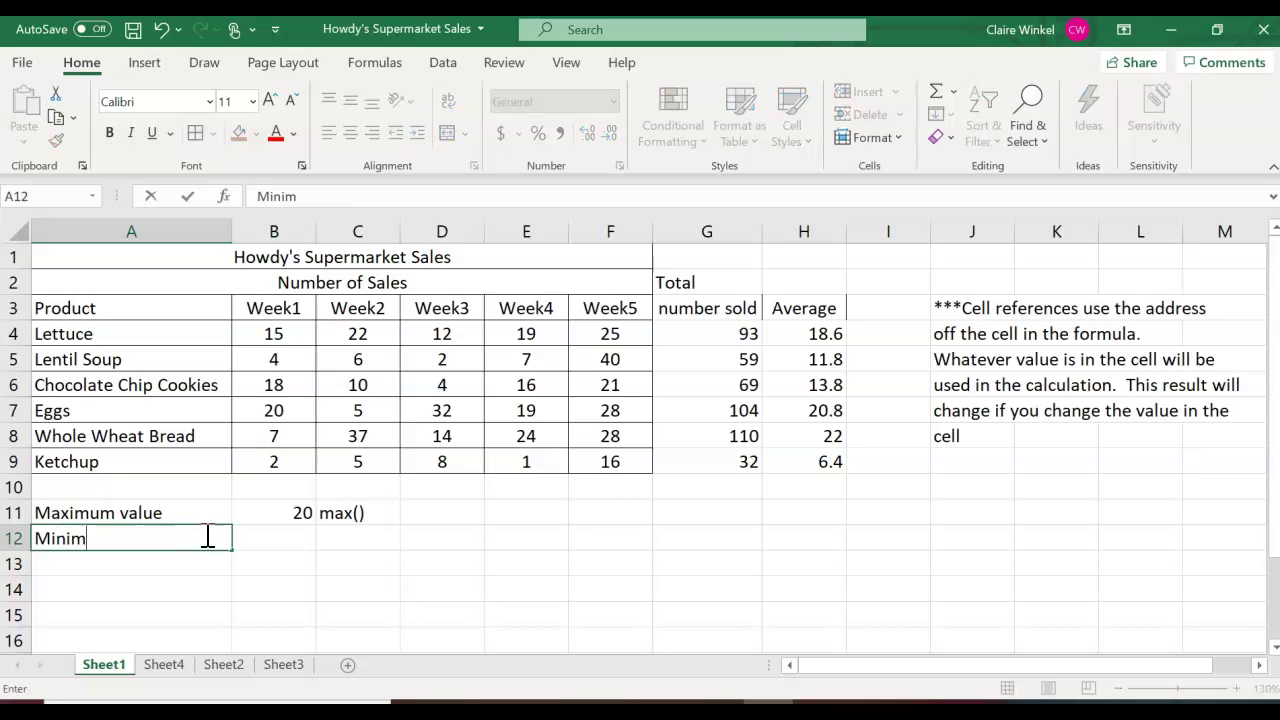
text(um value  mi)
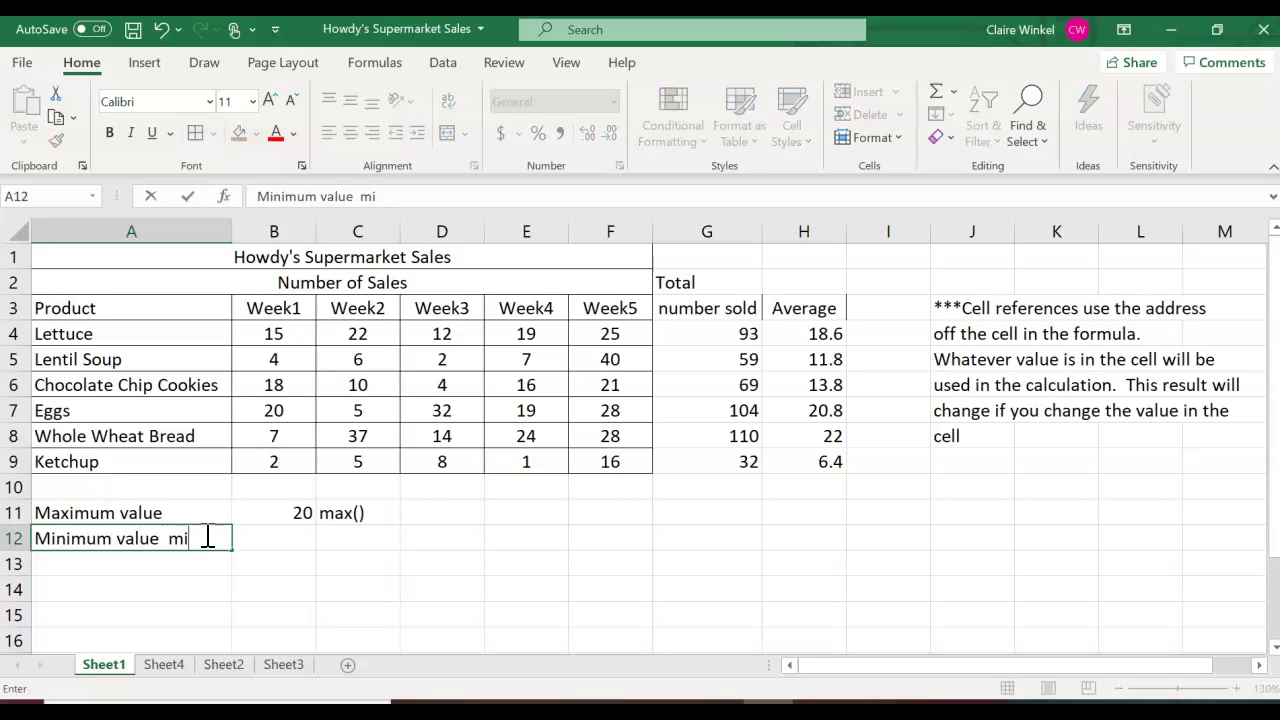
text(n())
click(277, 539)
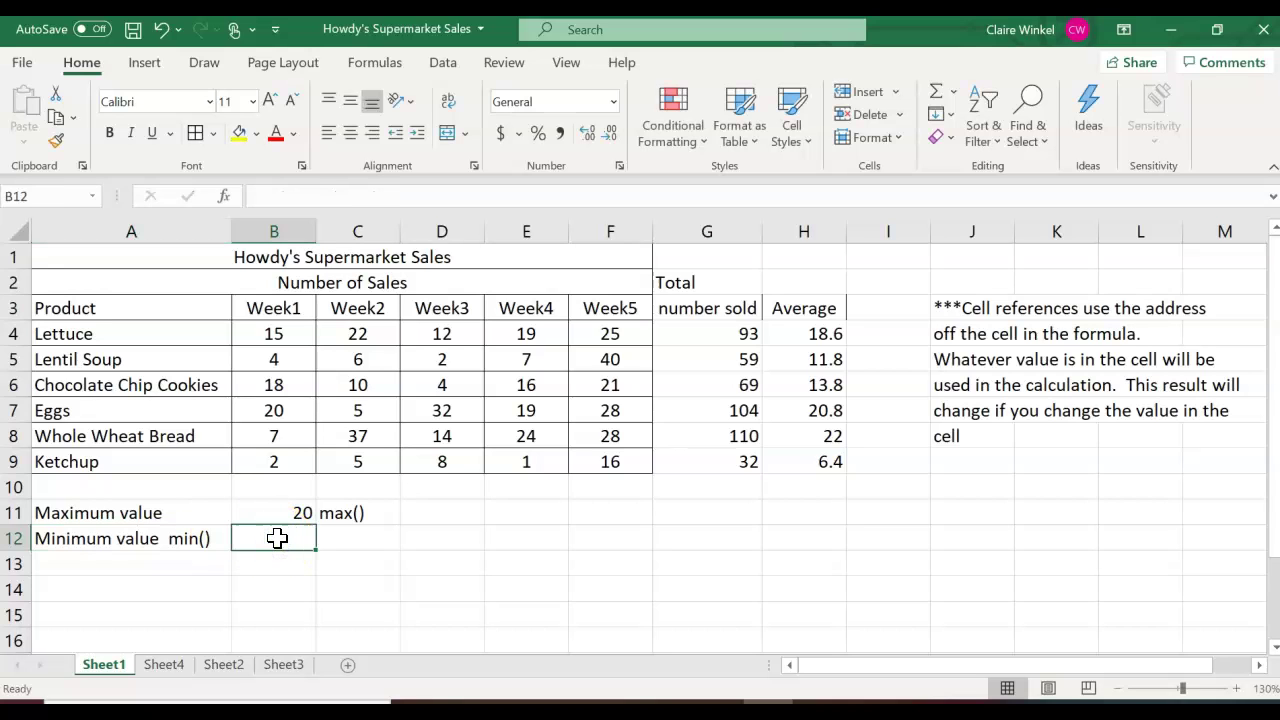
text(=min)
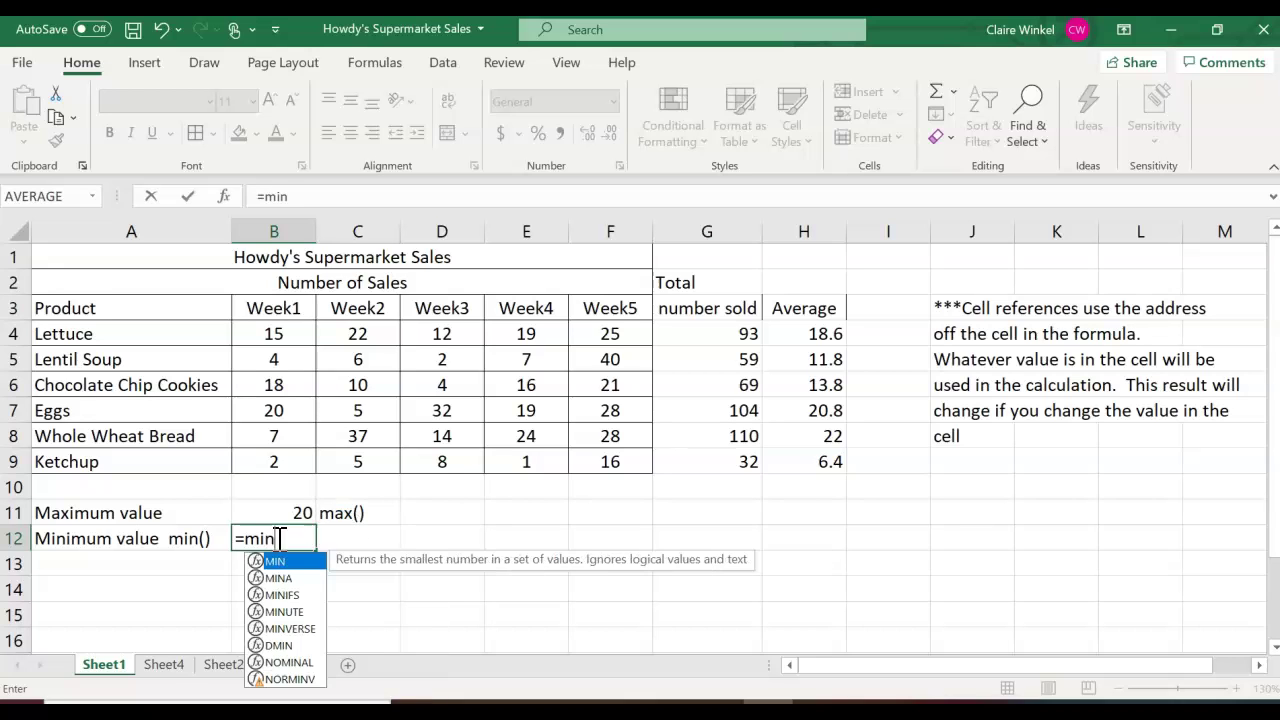
text(()
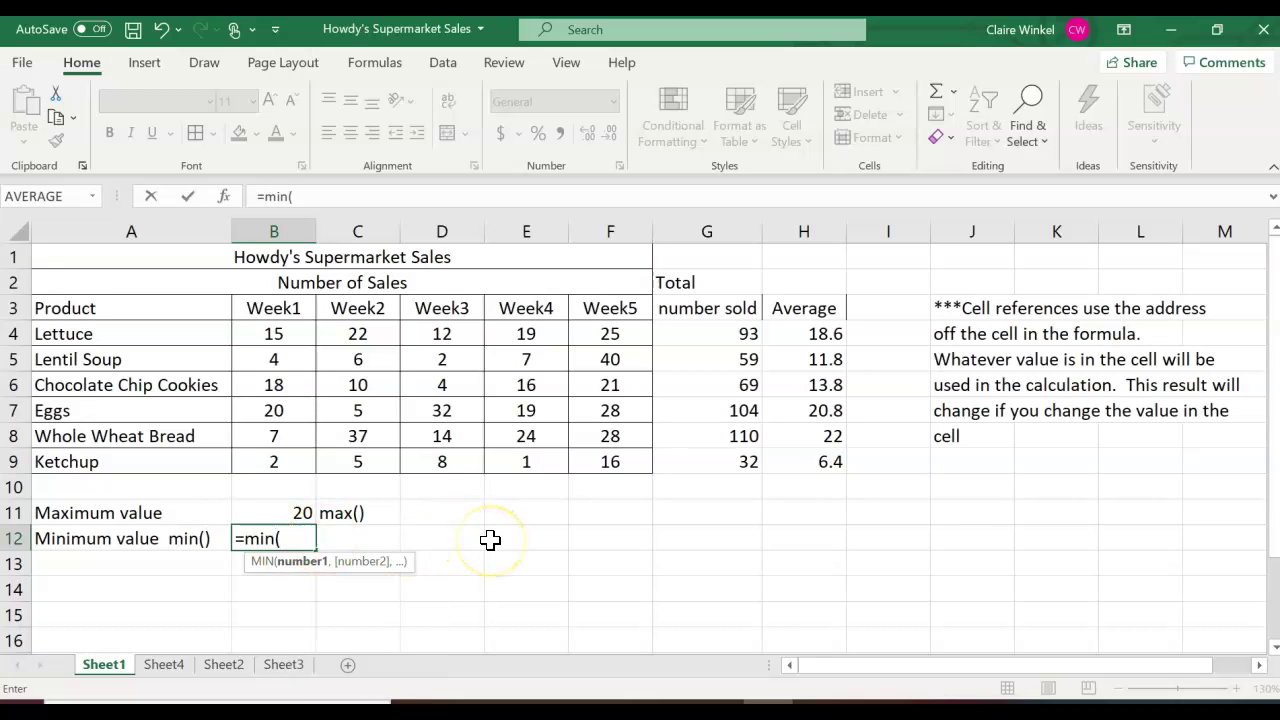
drag(273, 334, 283, 463)
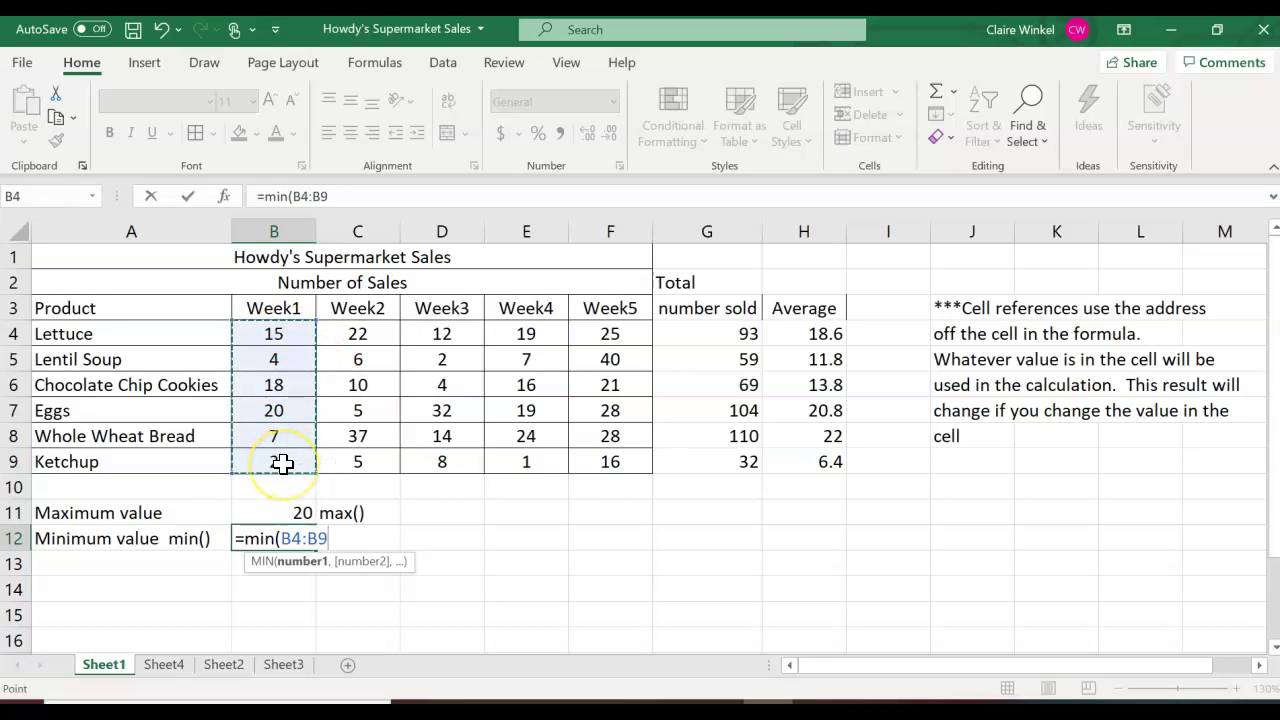
key(Return)
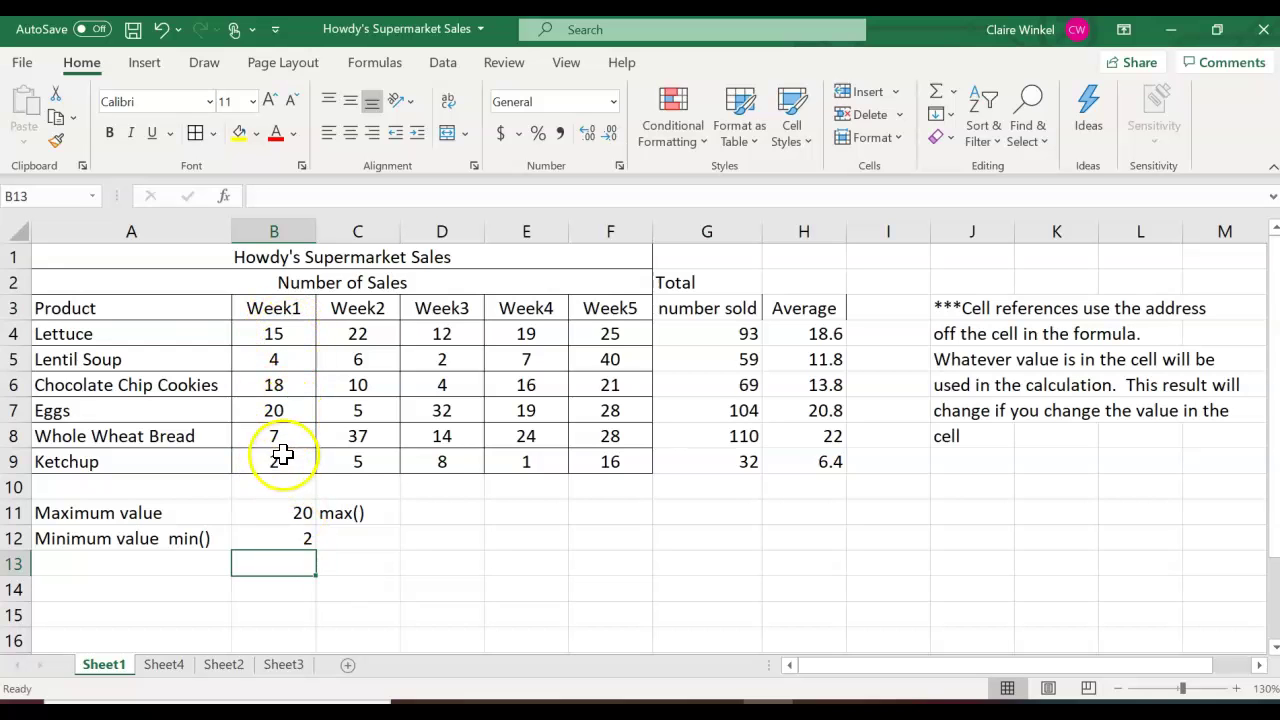
click(281, 541)
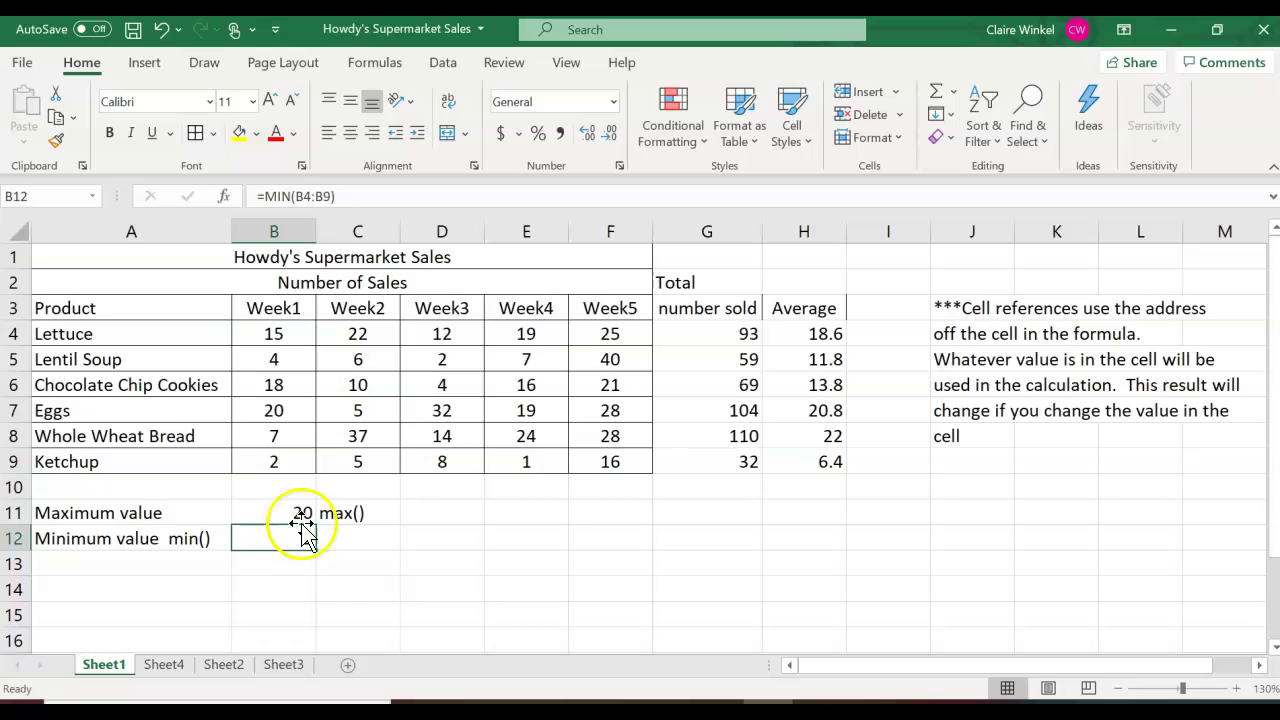
drag(316, 548, 660, 543)
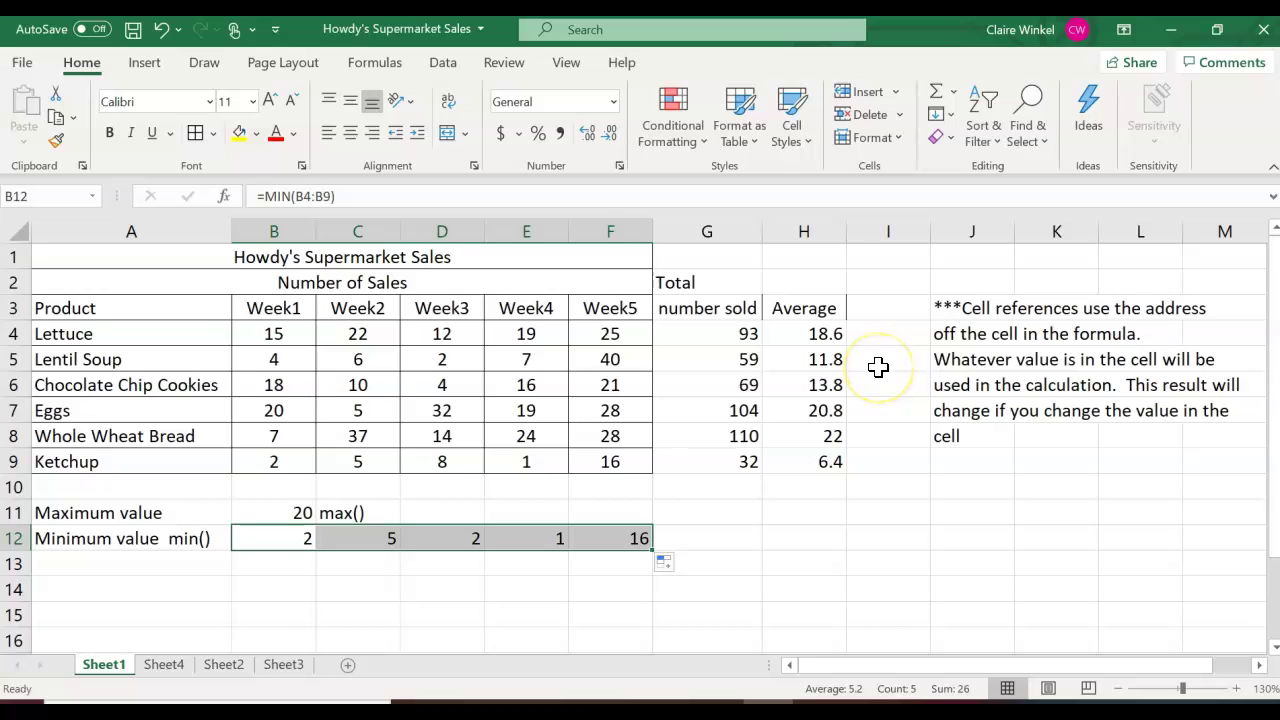
Enter =SUM(B4:F4) in I4 and fill down to I9: 93, 59, 69, 104, 110, 32
click(880, 329)
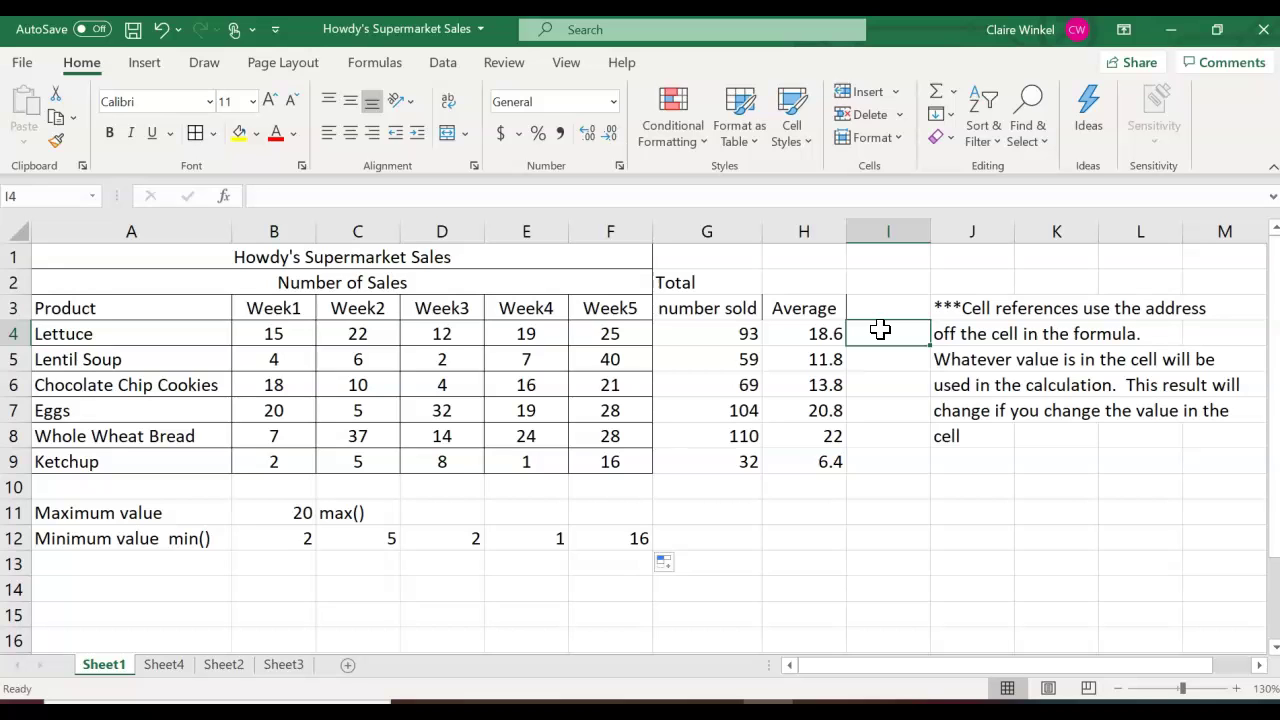
text(=sum()
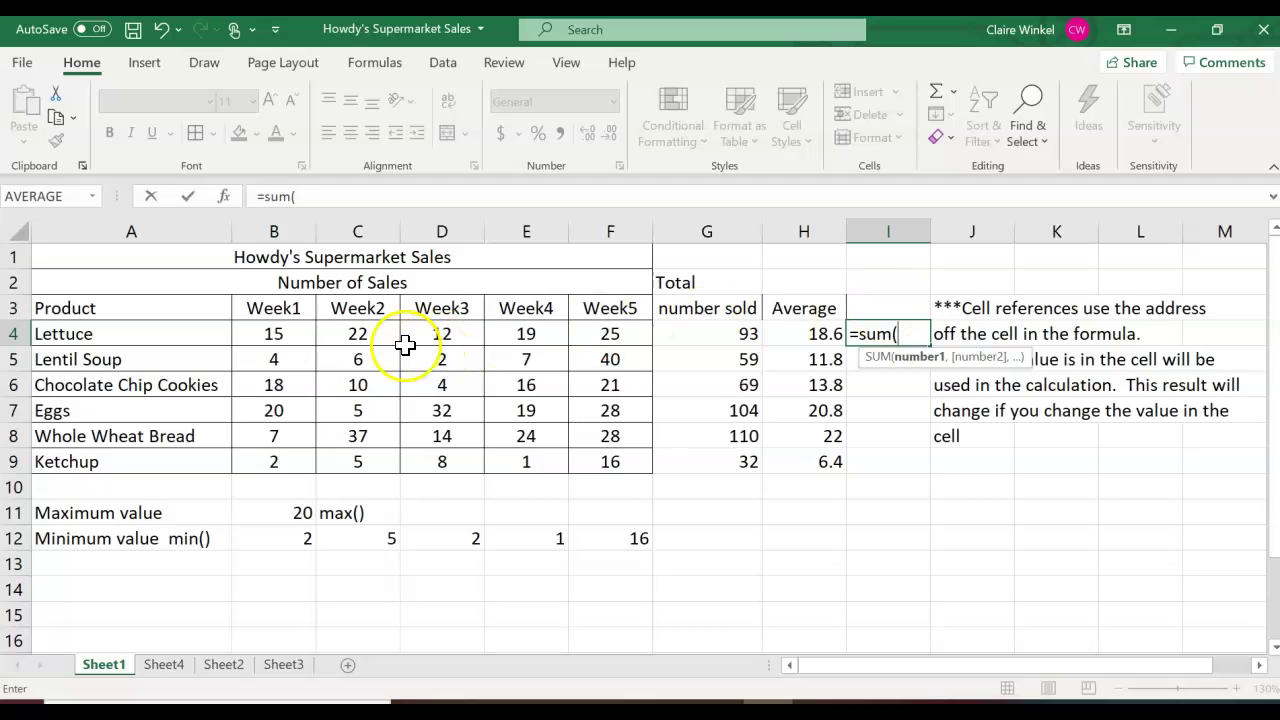
click(285, 338)
drag(285, 338, 609, 329)
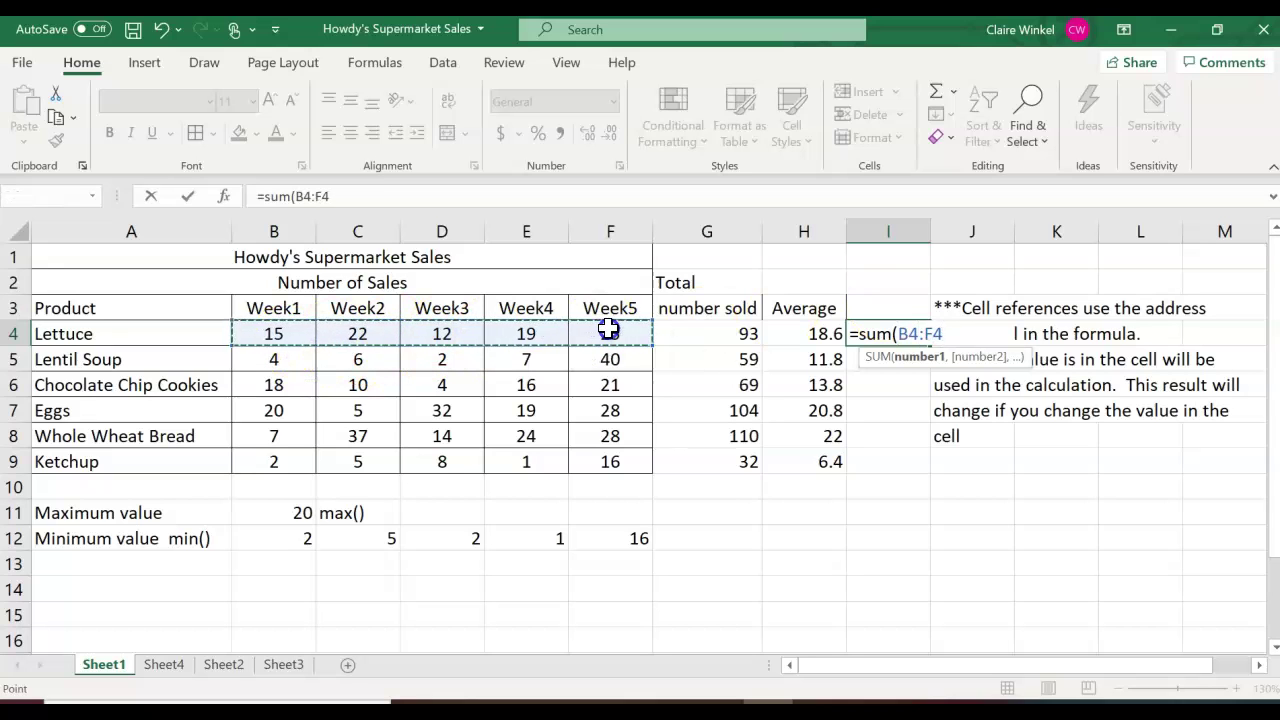
key(Return)
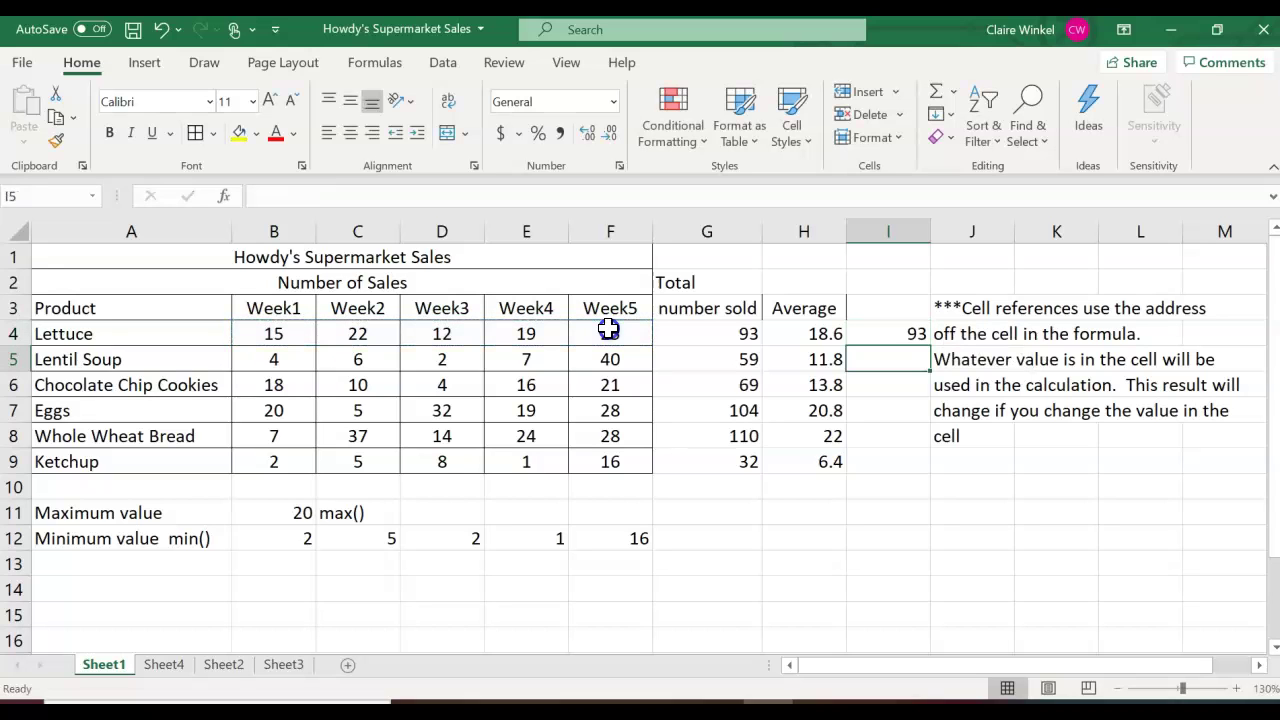
click(900, 333)
double_click(912, 335)
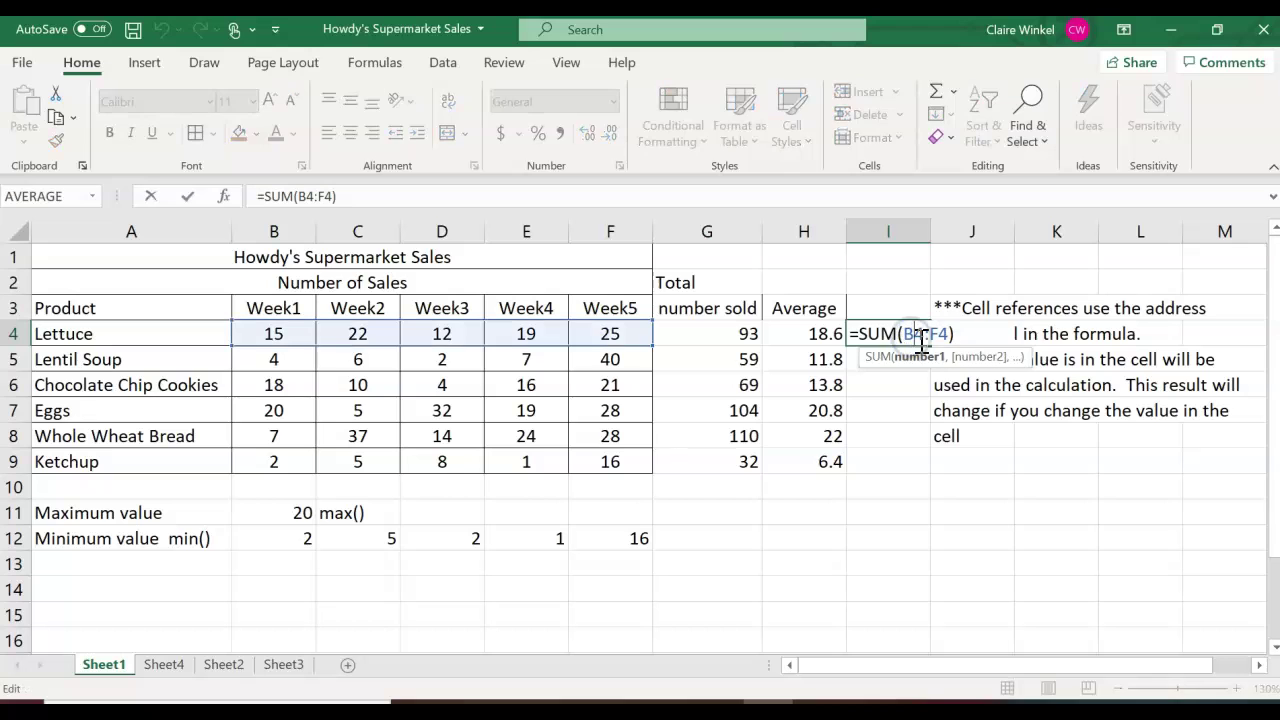
drag(894, 337, 950, 337)
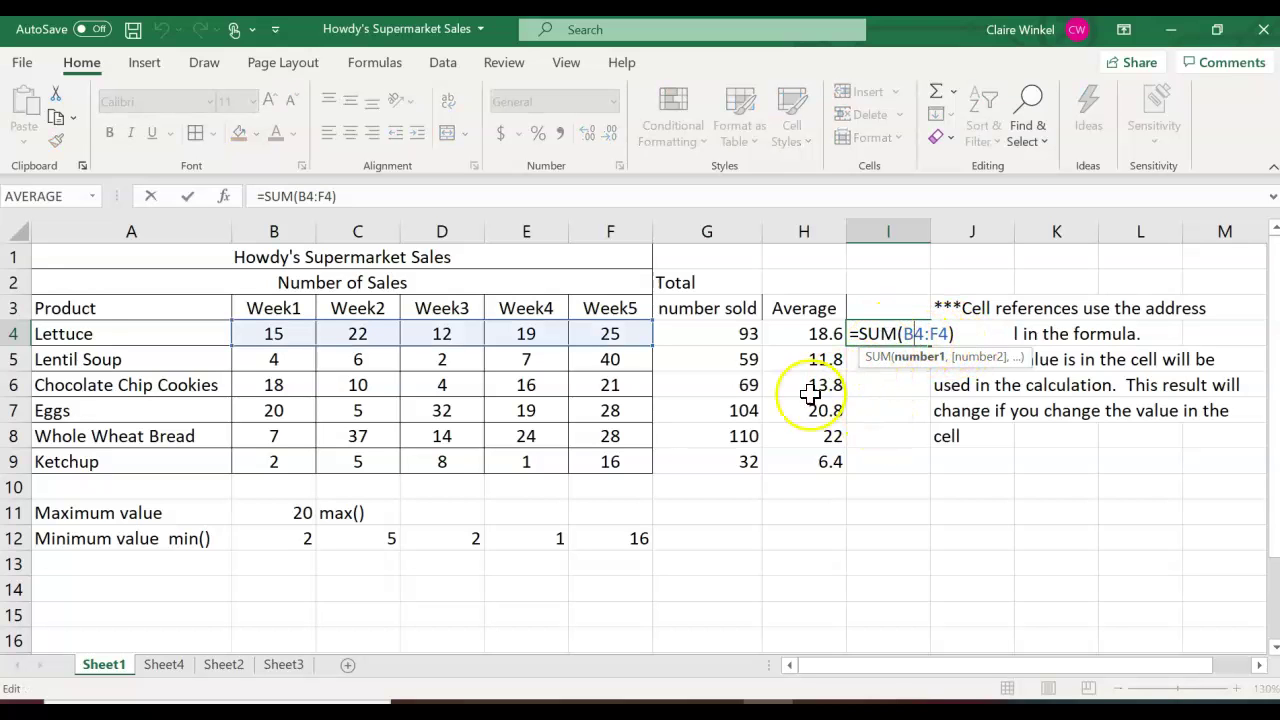
key(Return)
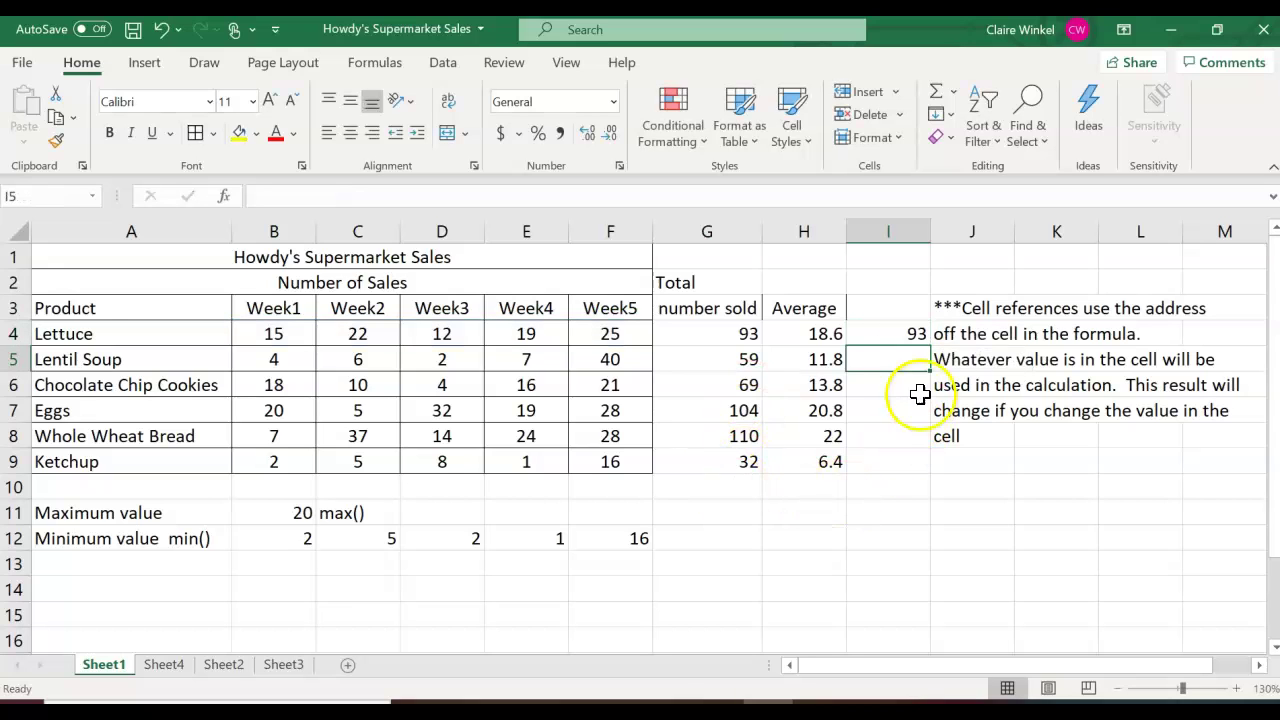
click(905, 332)
drag(929, 371, 914, 478)
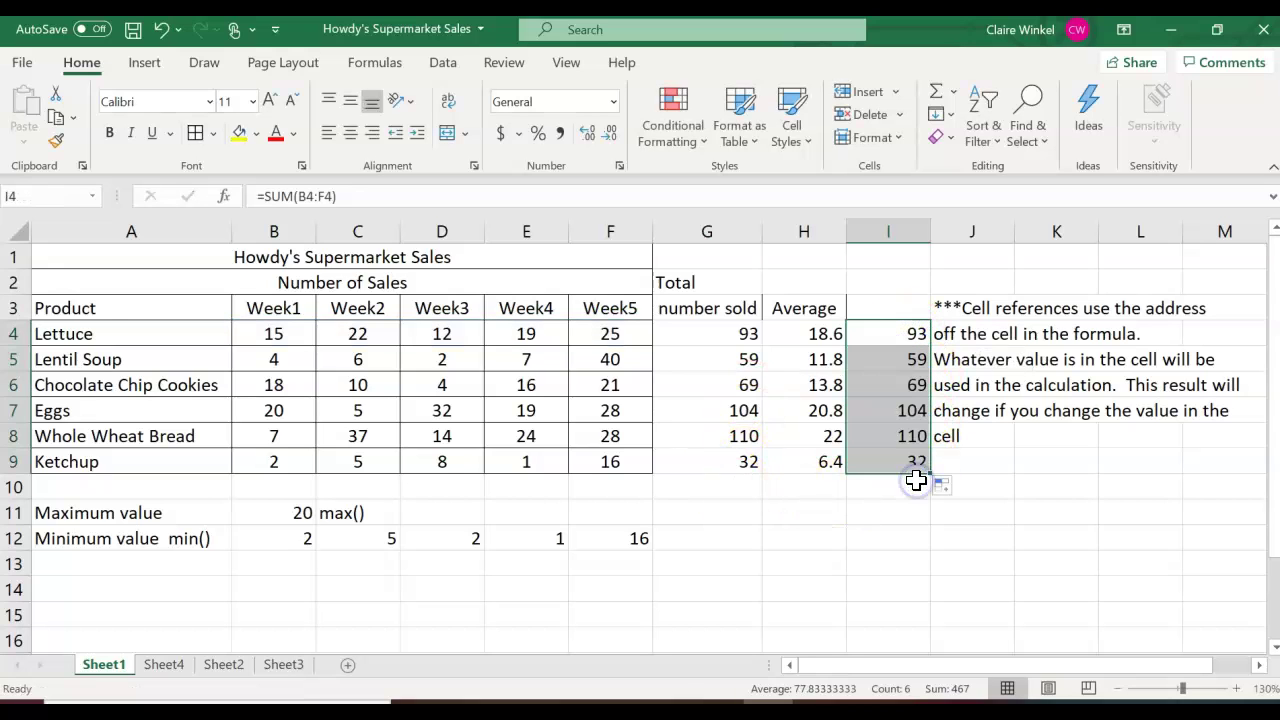
Change I4's formula to =SUM($B$4:$F$4) using absolute references
click(897, 333)
double_click(897, 333)
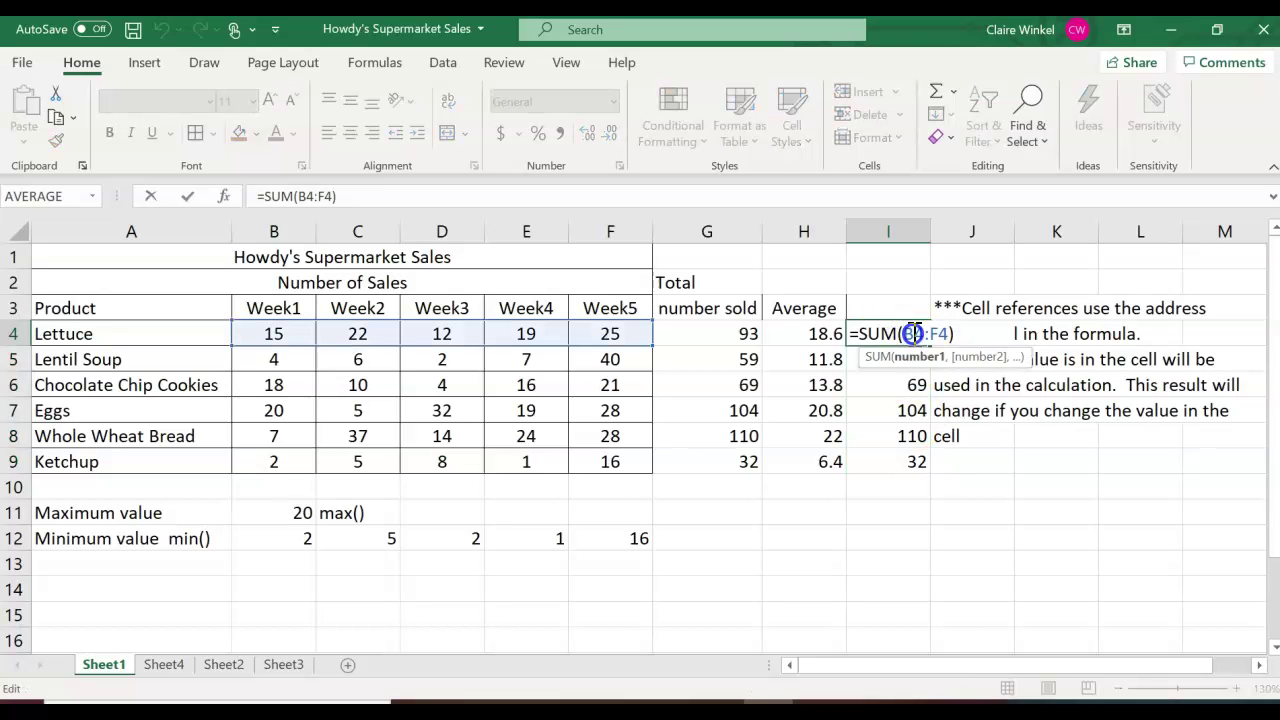
key(XF86MonBrightnessDown)
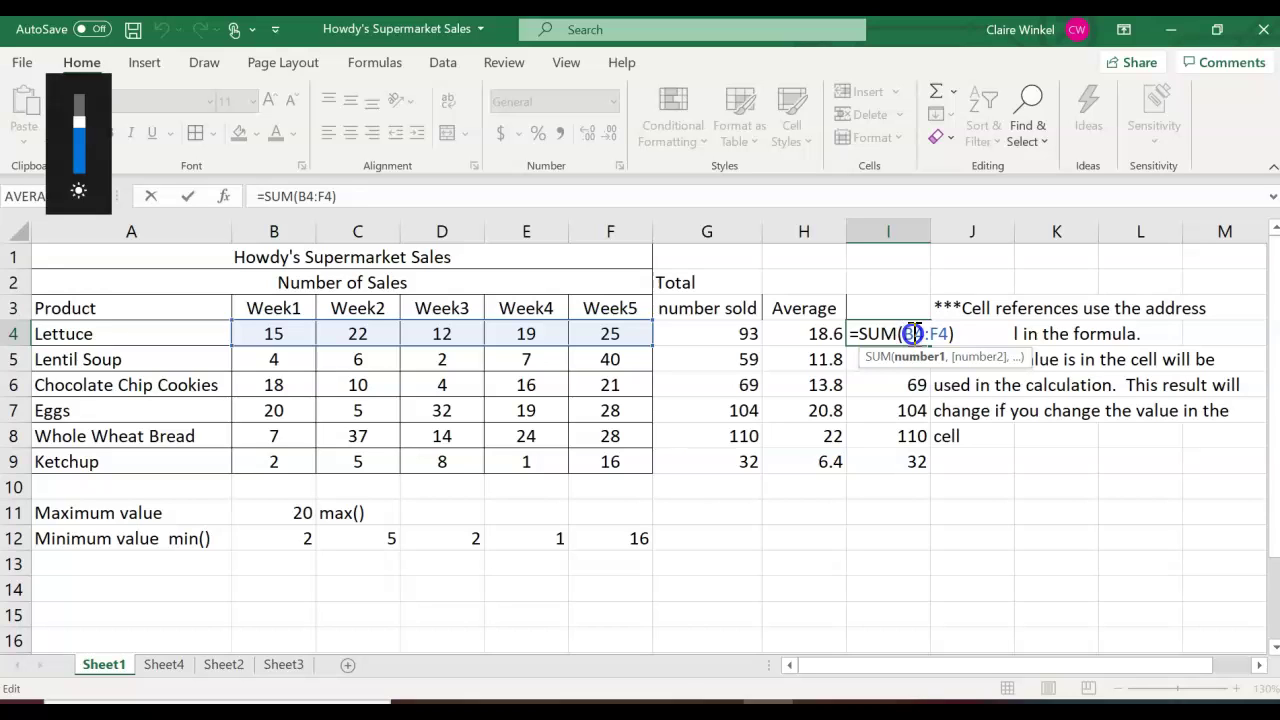
text($B)
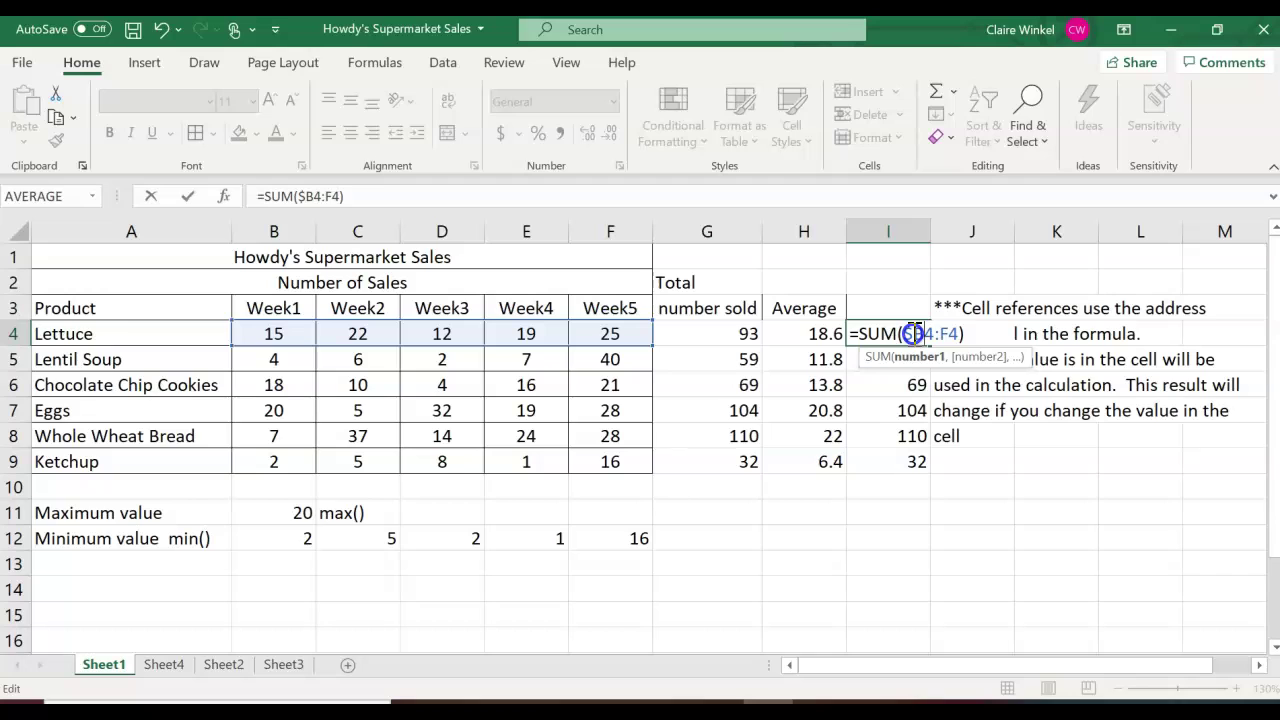
text($4:)
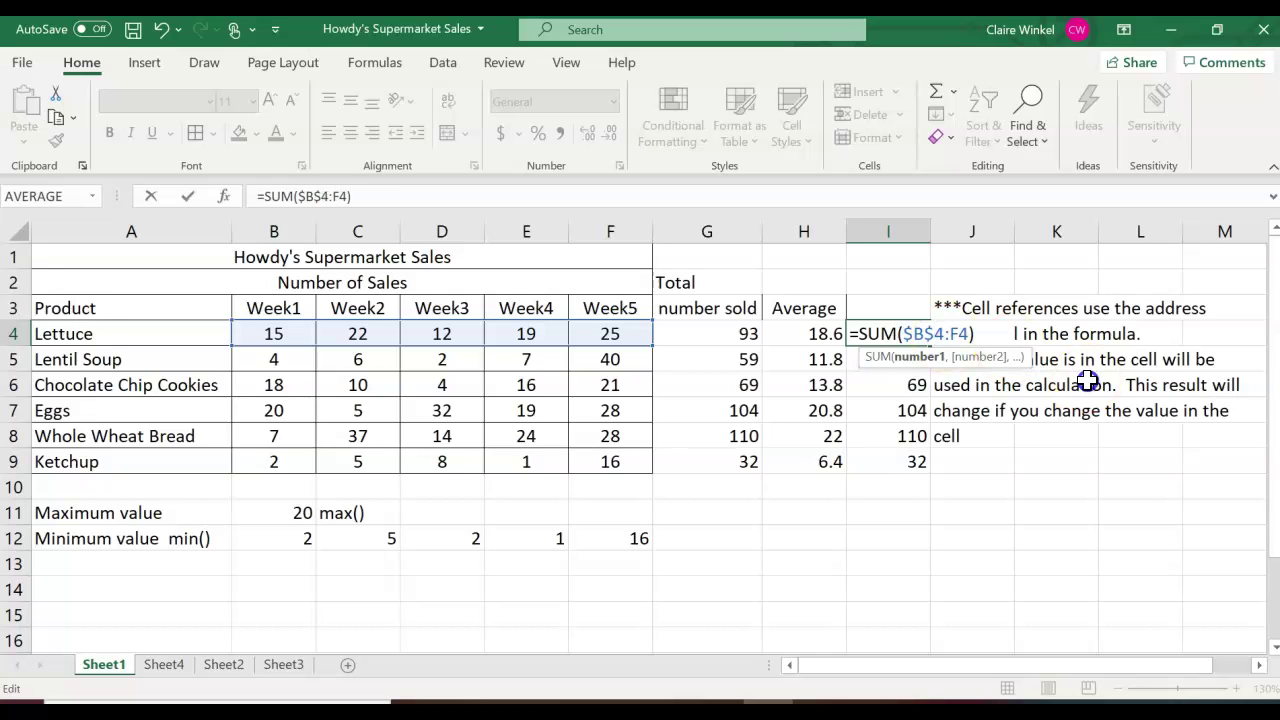
text($F$)
key(Return)
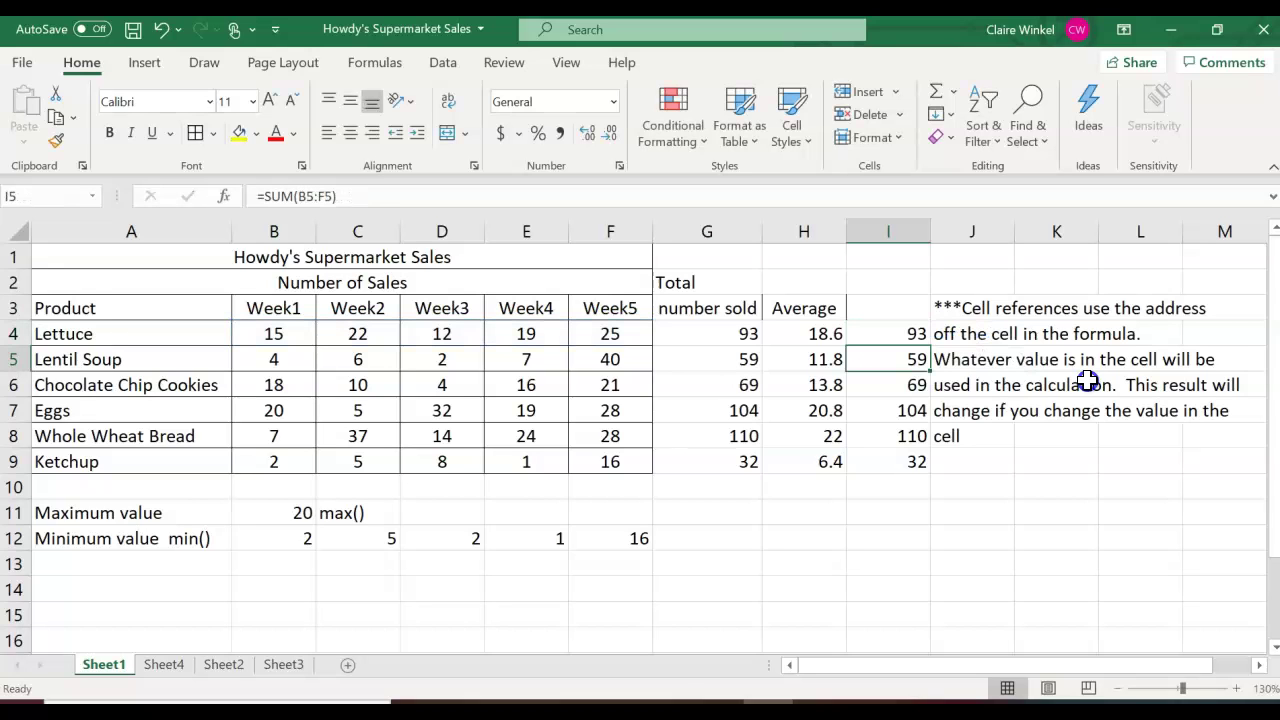
Fill the absolute formula down to I9 so every total shows 93, then inspect I7's formula
click(905, 334)
drag(928, 334, 920, 468)
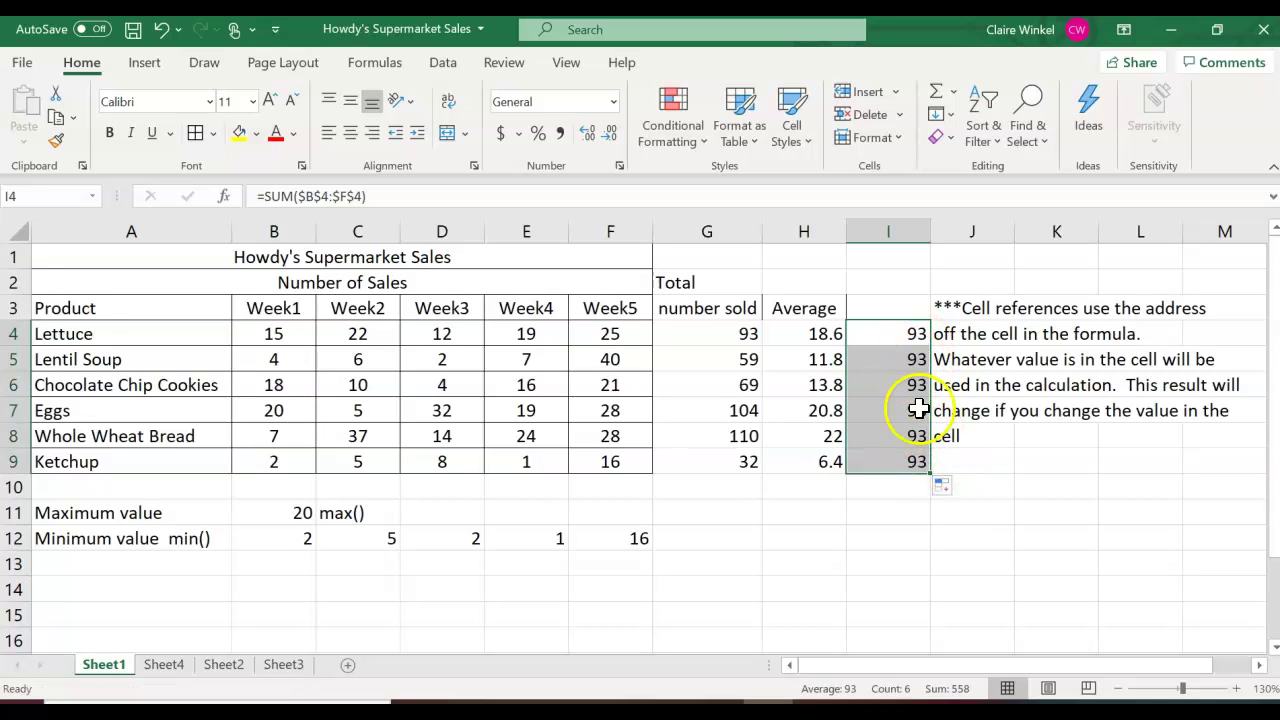
click(904, 568)
double_click(905, 410)
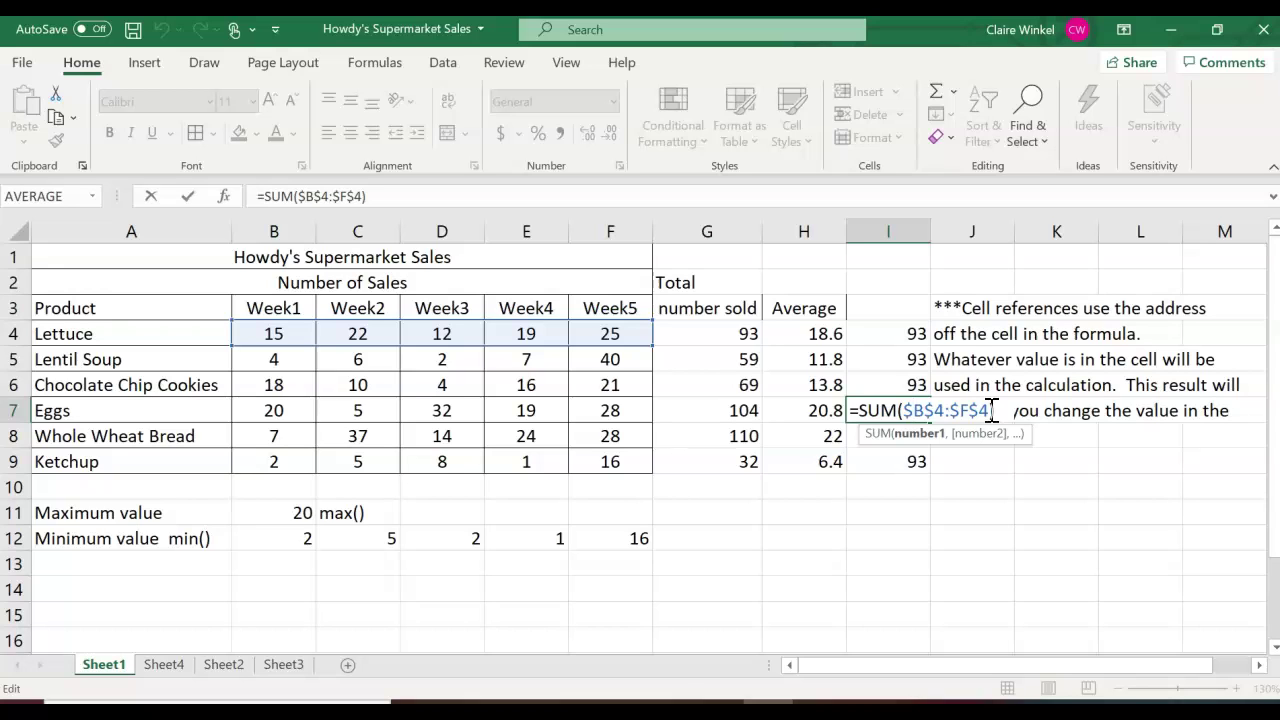
key(Return)
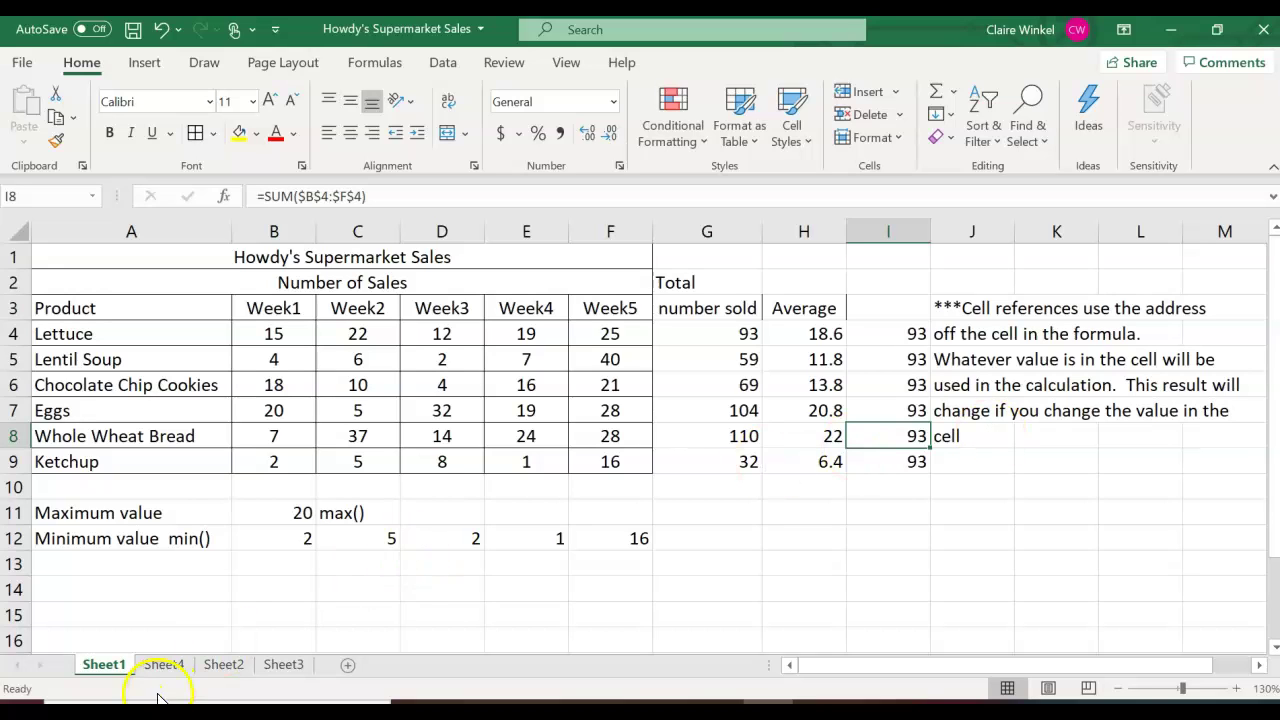